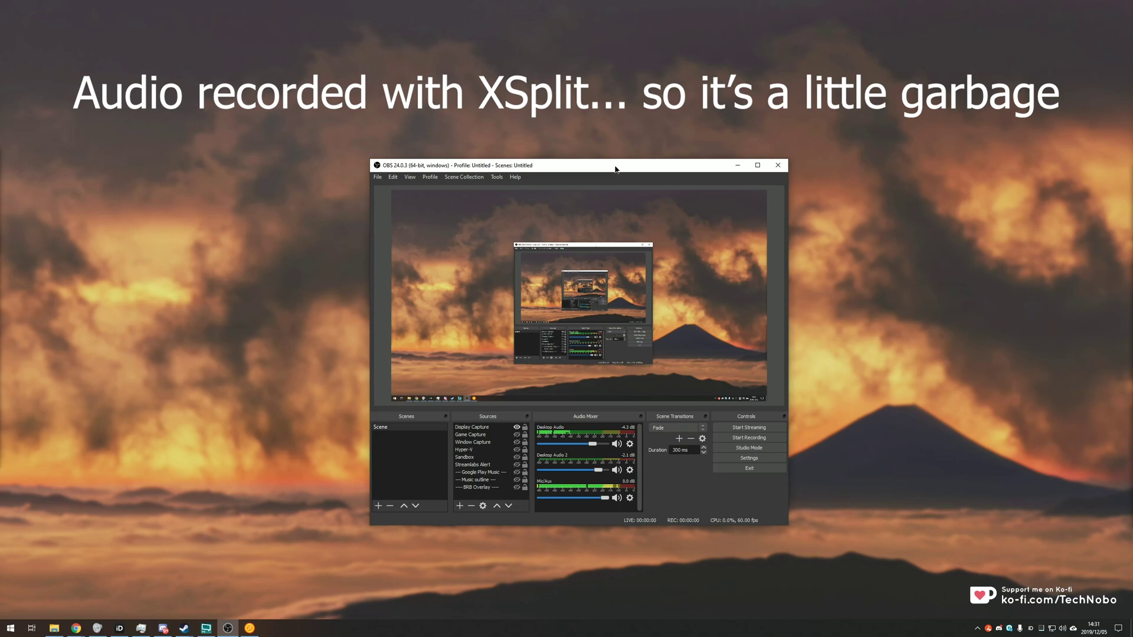
Look through the OBS Output and Stream settings, keeping YouTube as the service, without changing anything
{"action": "left_click_drag", "start_coordinate": [615, 169], "coordinate": [602, 166]}
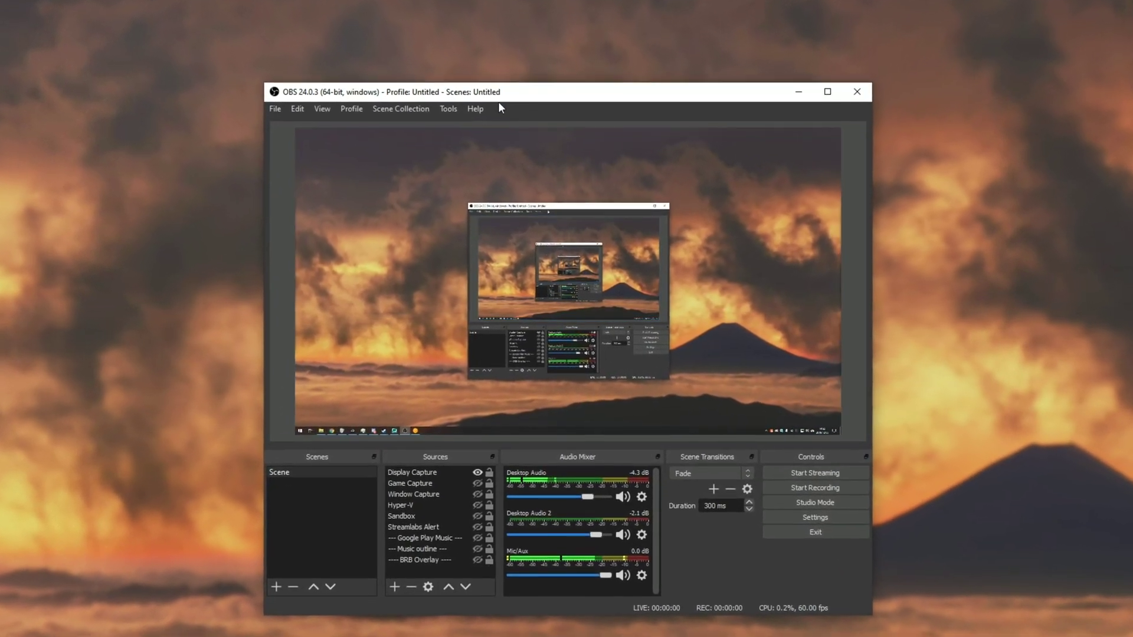
{"action": "left_click", "coordinate": [448, 108]}
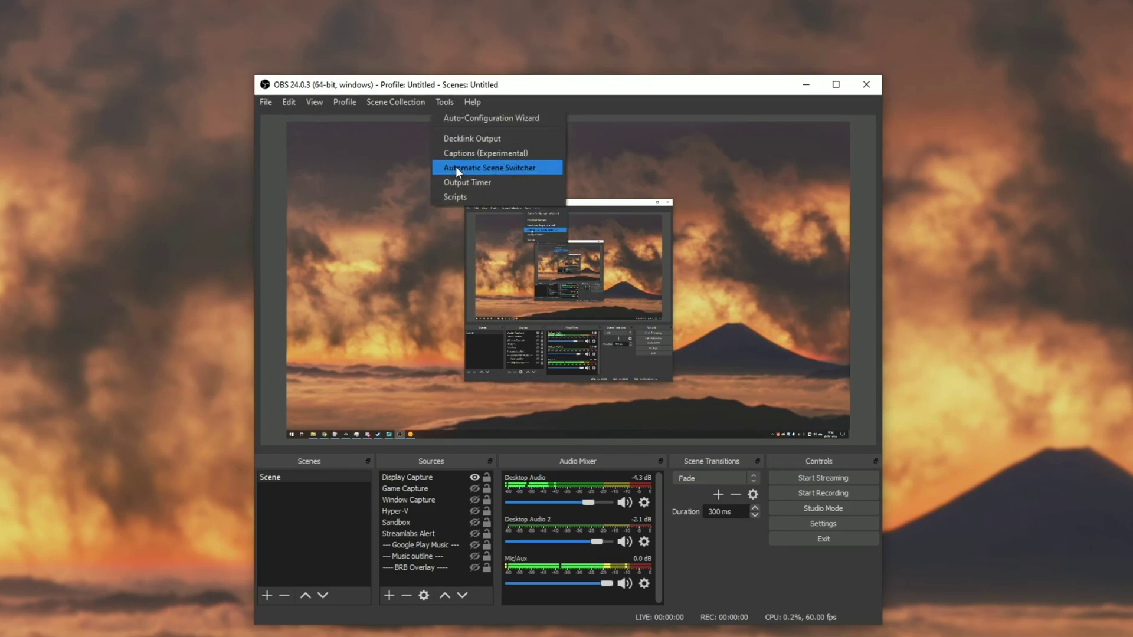
{"action": "left_click", "coordinate": [844, 519]}
{"action": "left_click", "coordinate": [839, 523]}
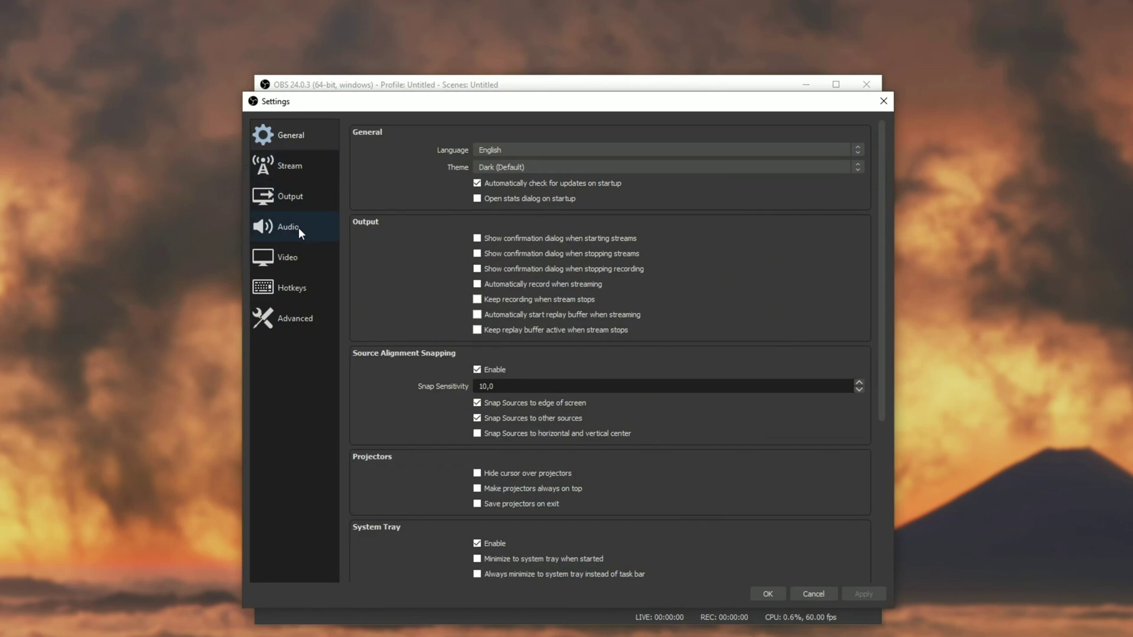
{"action": "left_click", "coordinate": [299, 206]}
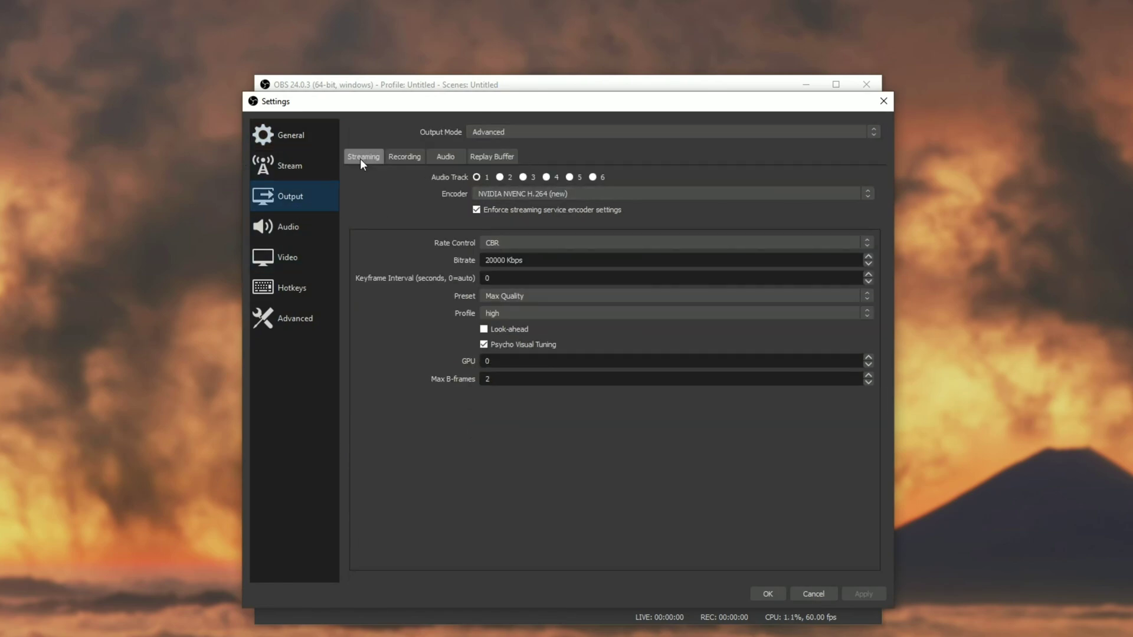
{"action": "left_click", "coordinate": [393, 157]}
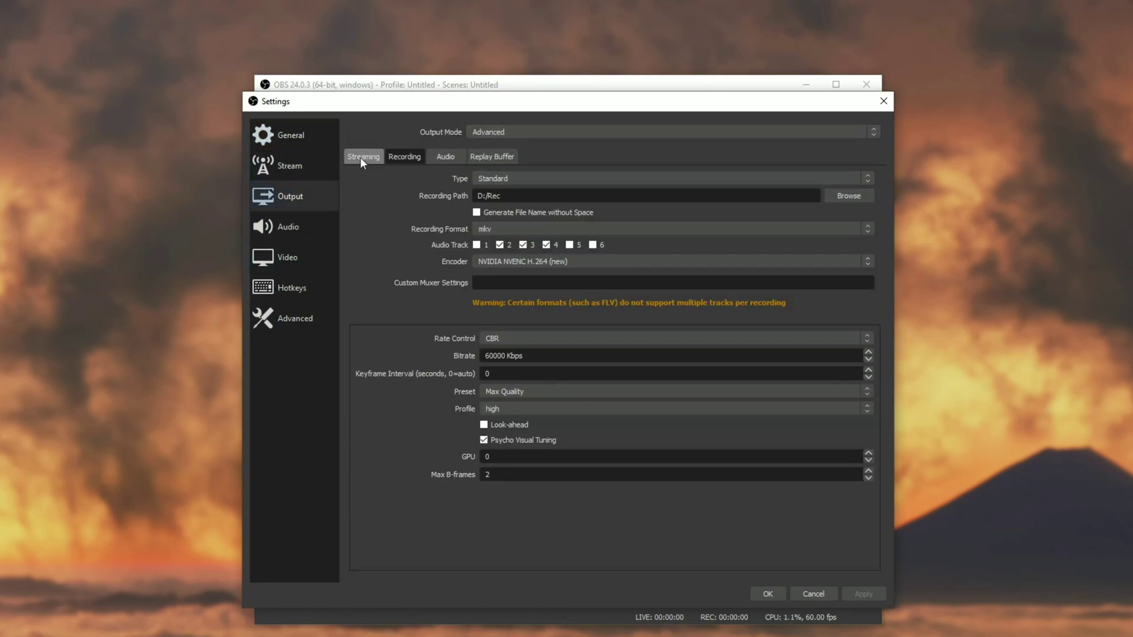
{"action": "left_click", "coordinate": [306, 164]}
{"action": "left_click", "coordinate": [508, 135]}
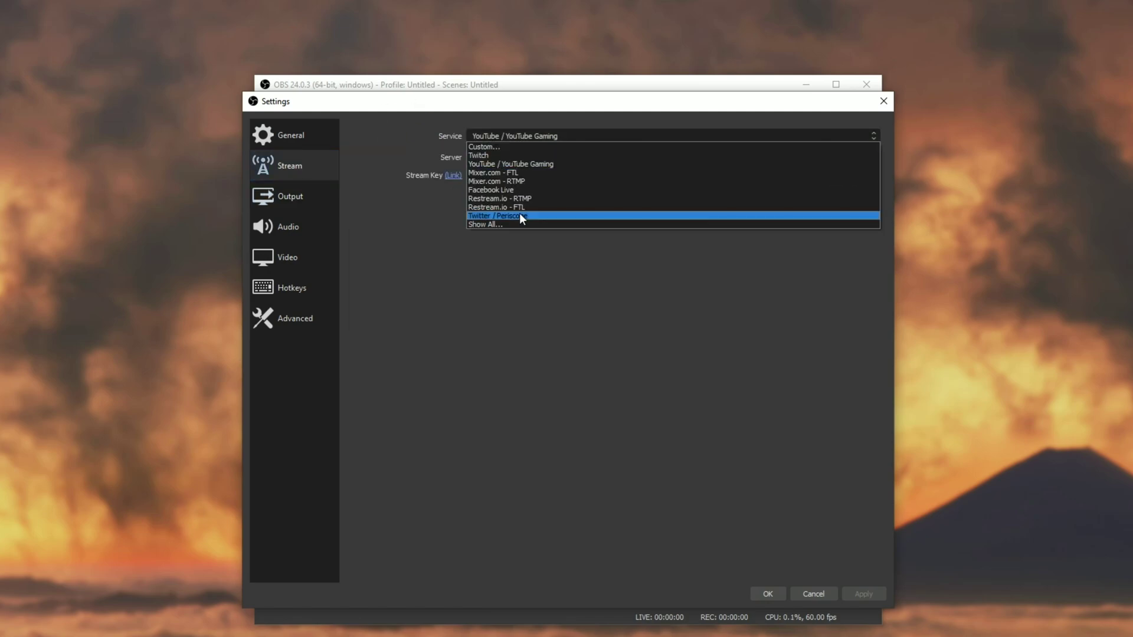
{"action": "left_click", "coordinate": [512, 134]}
{"action": "left_click", "coordinate": [500, 157]}
{"action": "left_click", "coordinate": [518, 155]}
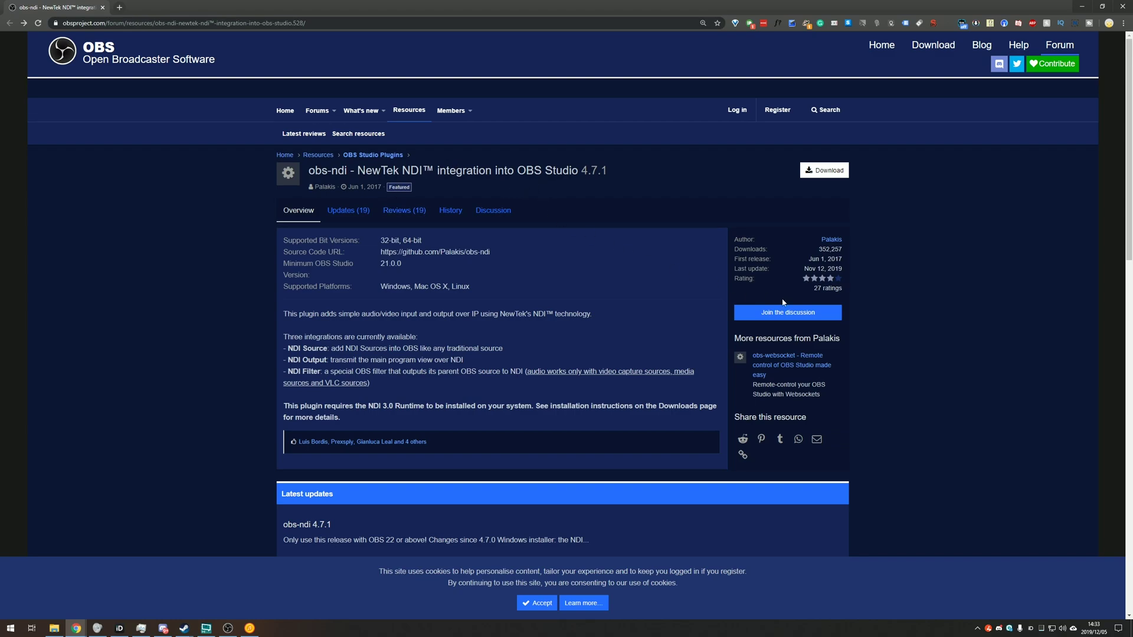
Read the obs-ndi 4.7.1 release notes in a new tab, then close that tab
{"action": "left_click_drag", "start_coordinate": [804, 269], "coordinate": [844, 270]}
{"action": "scroll", "coordinate": [786, 304], "scroll_direction": "down", "scroll_amount": 1}
{"action": "scroll", "coordinate": [328, 352], "scroll_direction": "down", "scroll_amount": 2}
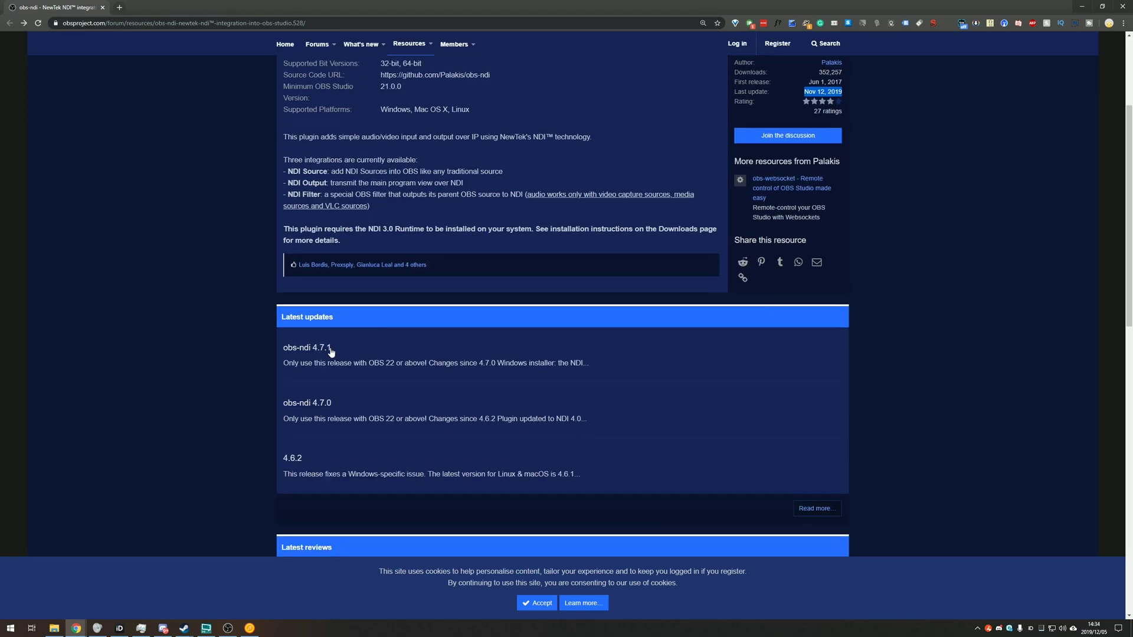
{"action": "right_click", "coordinate": [328, 352]}
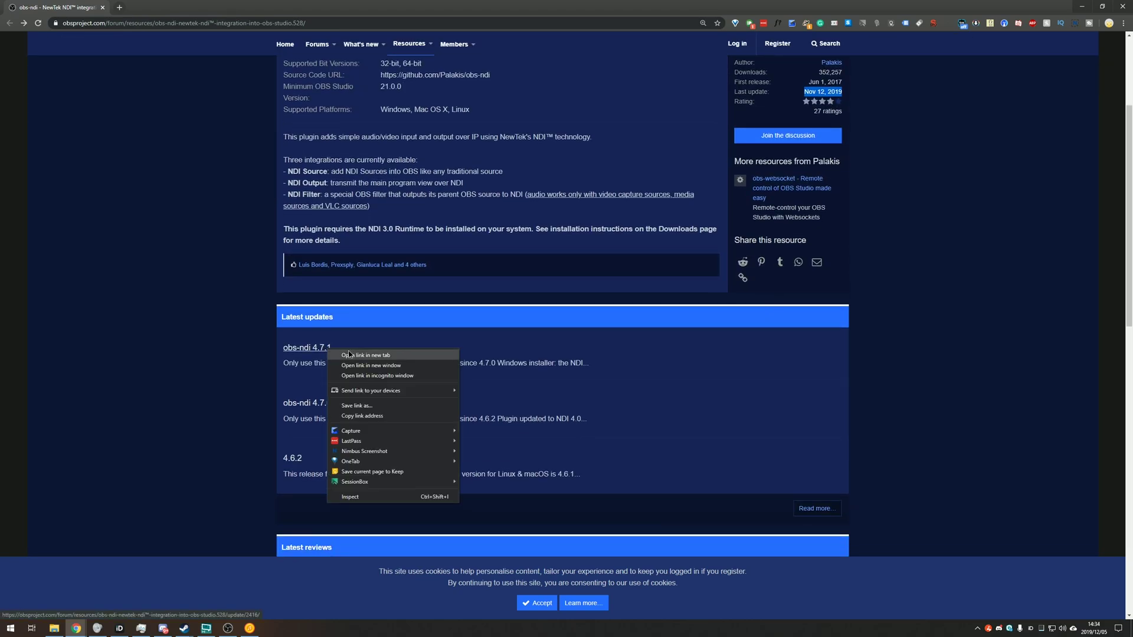
{"action": "left_click", "coordinate": [348, 355]}
{"action": "left_click", "coordinate": [159, 7]}
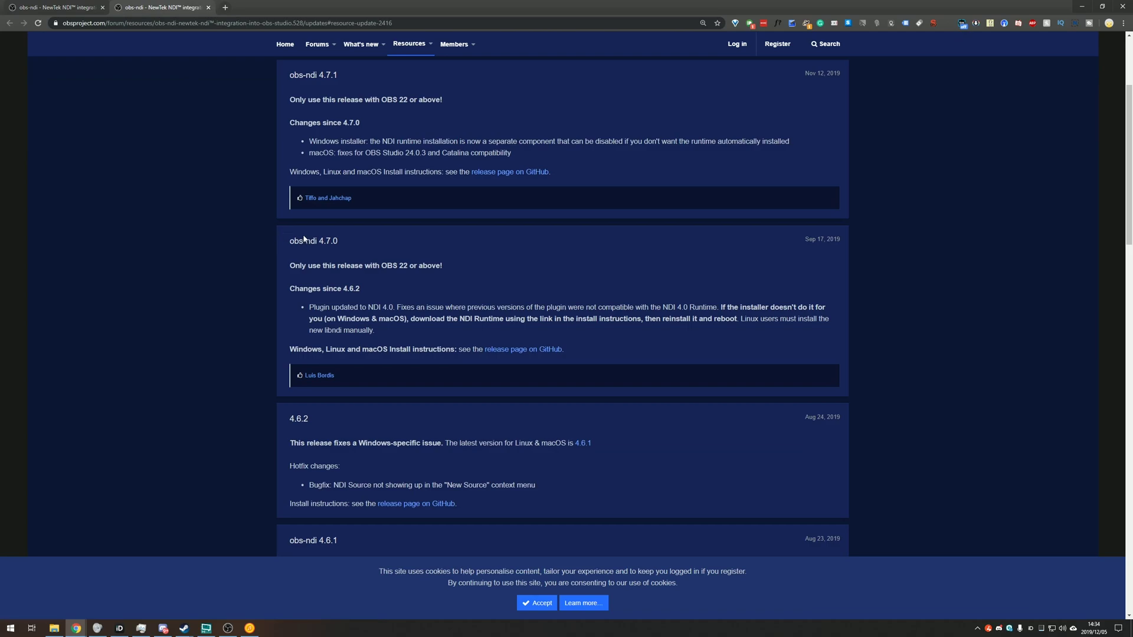
{"action": "scroll", "coordinate": [502, 217], "scroll_direction": "down", "scroll_amount": 12}
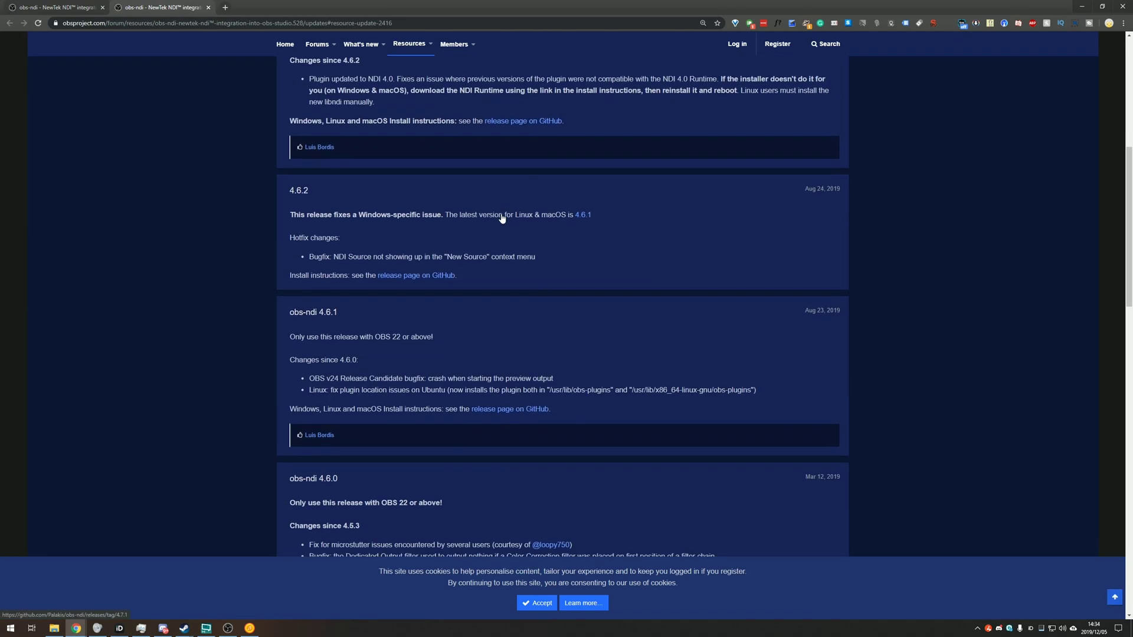
{"action": "scroll", "coordinate": [502, 217], "scroll_direction": "down", "scroll_amount": 3}
{"action": "left_click", "coordinate": [208, 7]}
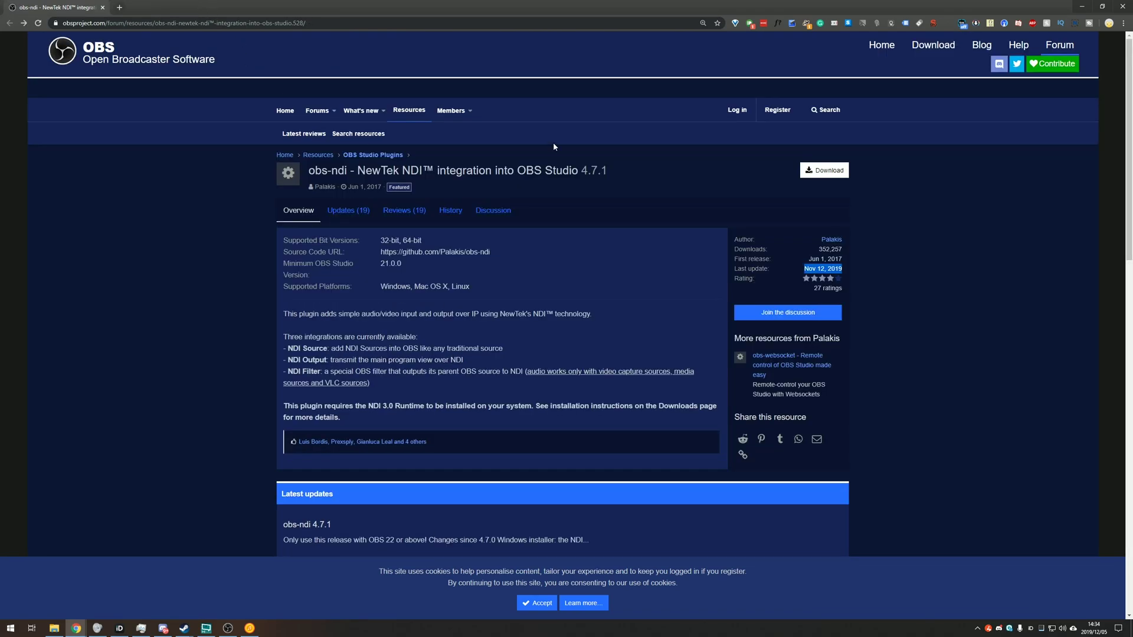
{"action": "left_click", "coordinate": [502, 343]}
On the obs-ndi GitHub release page, review the install notes and download obs-ndi-4.7.1-Windows-Installer.exe
{"action": "left_click", "coordinate": [828, 178]}
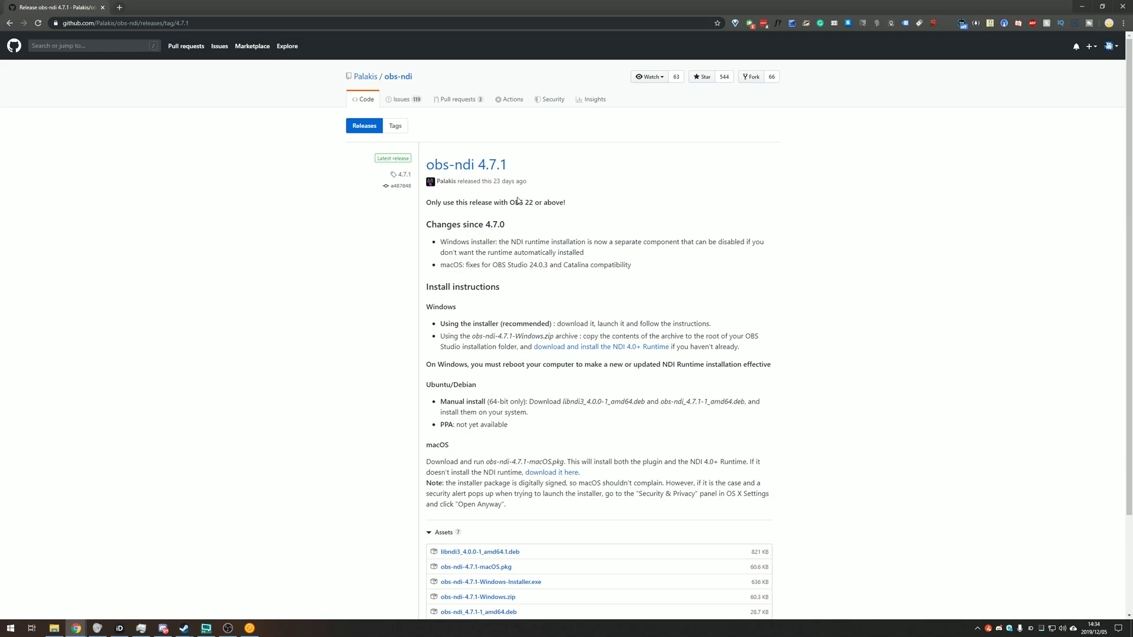
{"action": "left_click_drag", "start_coordinate": [440, 323], "coordinate": [555, 325]}
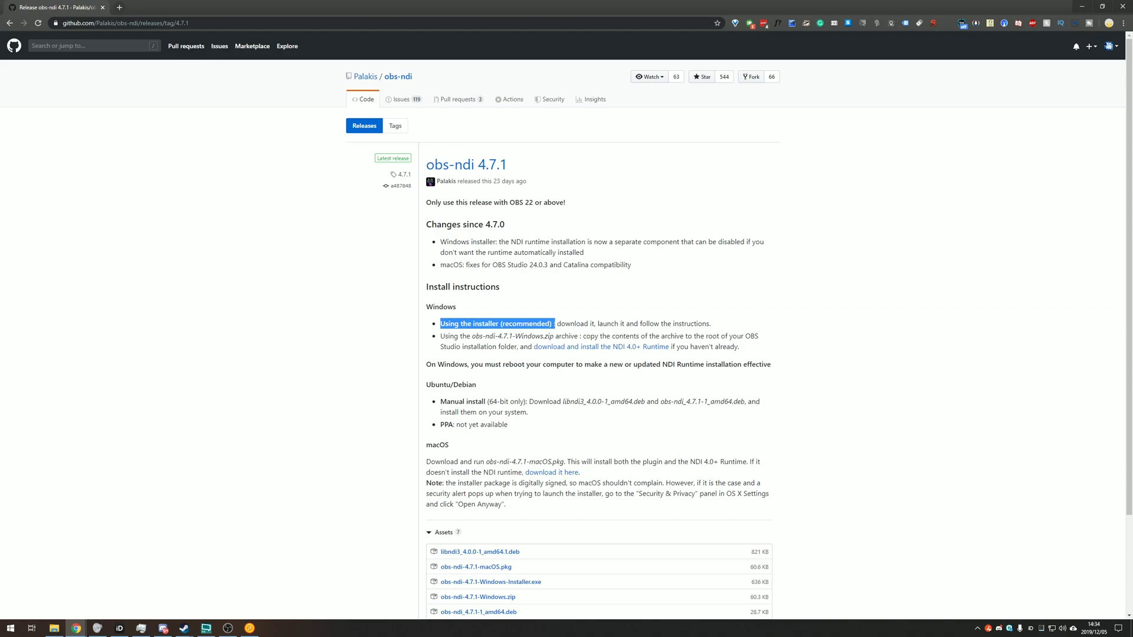
{"action": "scroll", "coordinate": [602, 419], "scroll_direction": "down", "scroll_amount": 2}
{"action": "left_click", "coordinate": [600, 417]}
{"action": "left_click_drag", "start_coordinate": [453, 275], "coordinate": [762, 275]}
{"action": "left_click", "coordinate": [753, 298]}
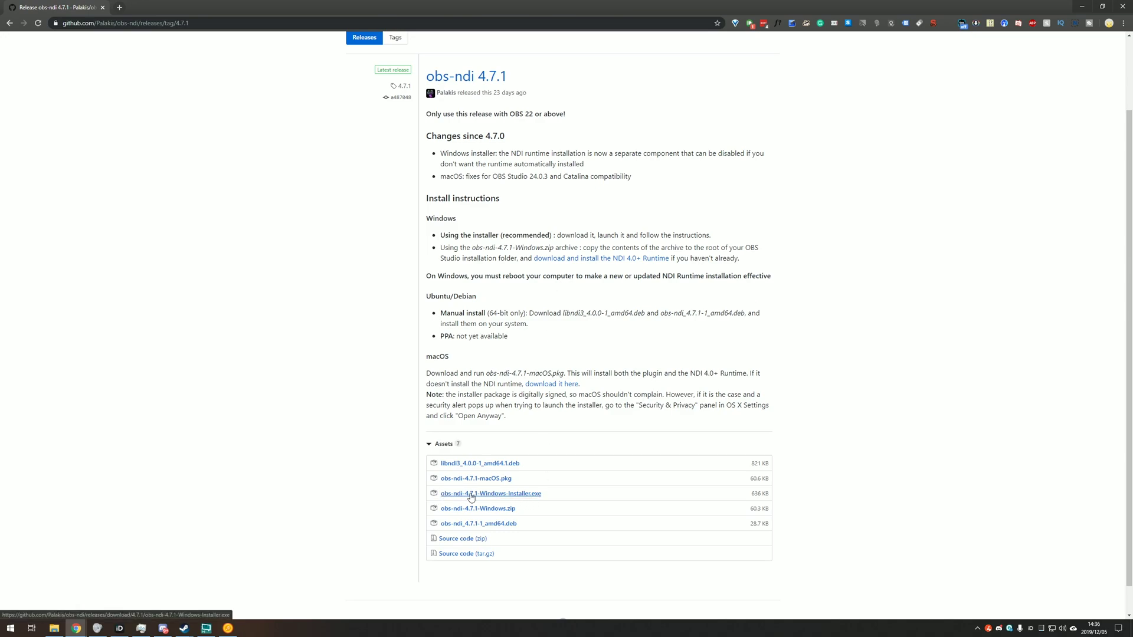
{"action": "left_click", "coordinate": [530, 498]}
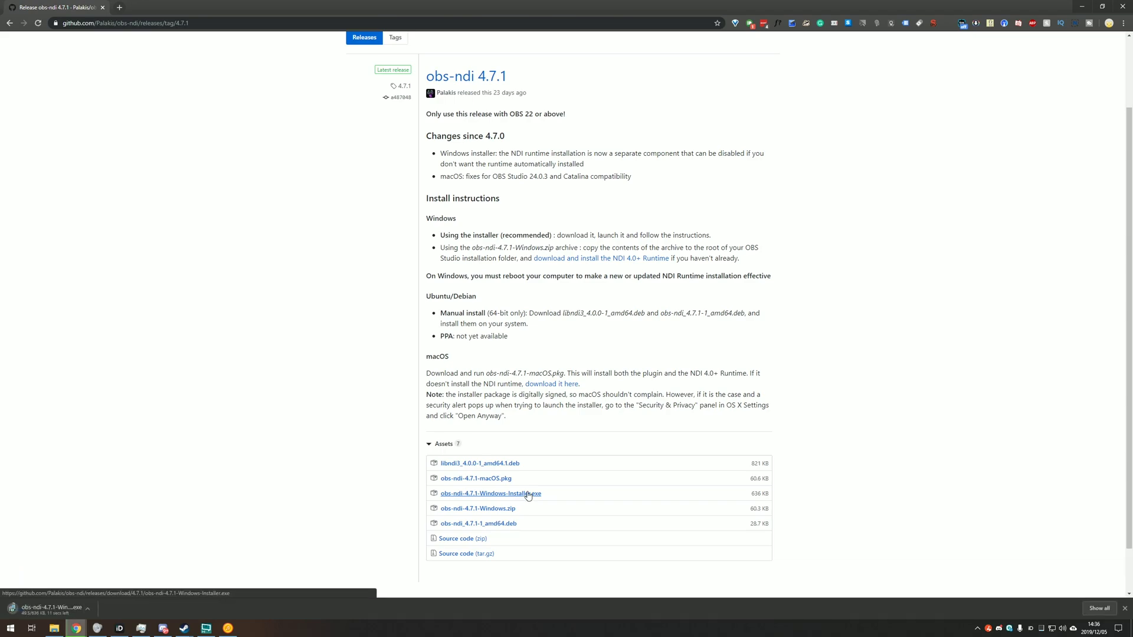
Run the obs-ndi installer, accept the license, and keep the existing C:\Program Files\obs-studio folder
{"action": "left_click", "coordinate": [50, 611]}
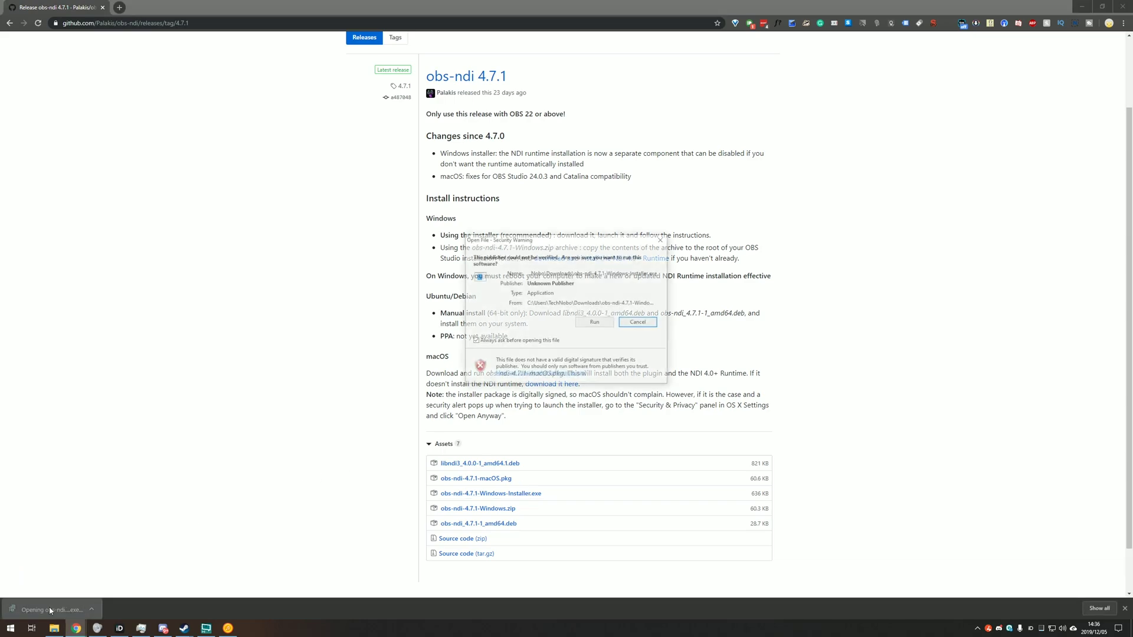
{"action": "left_click", "coordinate": [594, 322]}
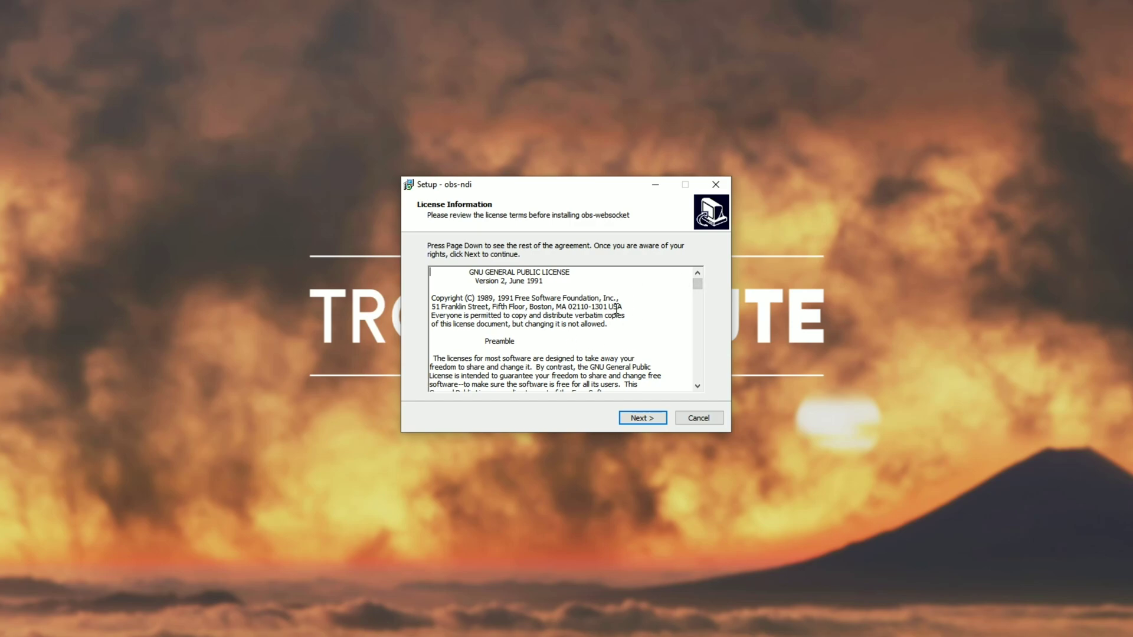
{"action": "left_click", "coordinate": [643, 418]}
{"action": "left_click_drag", "start_coordinate": [444, 293], "coordinate": [506, 292]}
{"action": "left_click", "coordinate": [519, 293]}
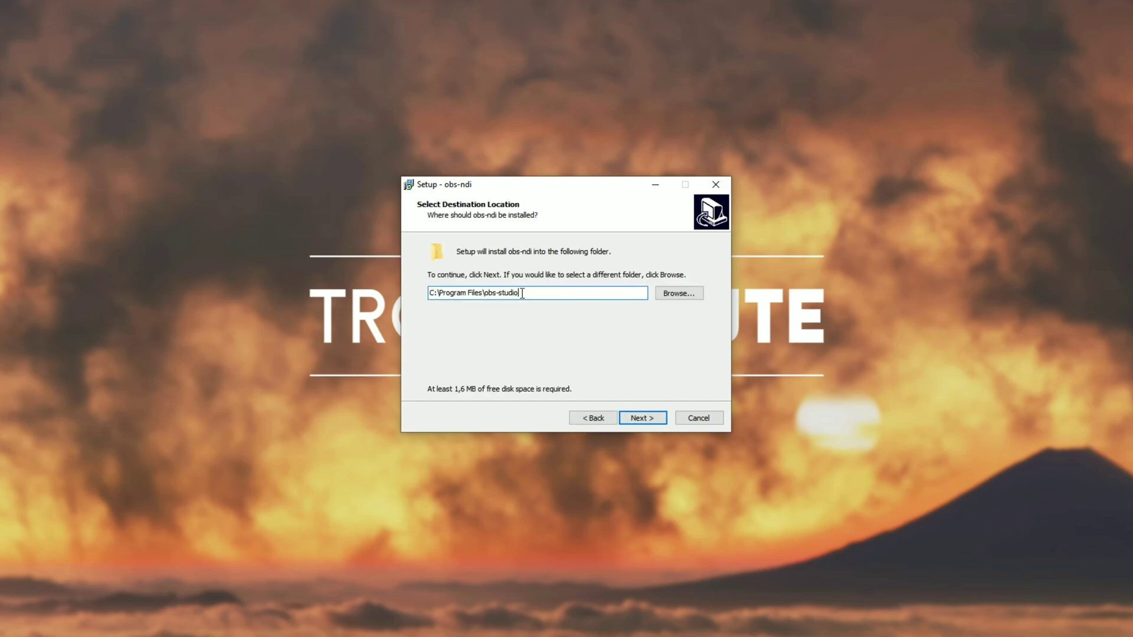
{"action": "left_click", "coordinate": [650, 419]}
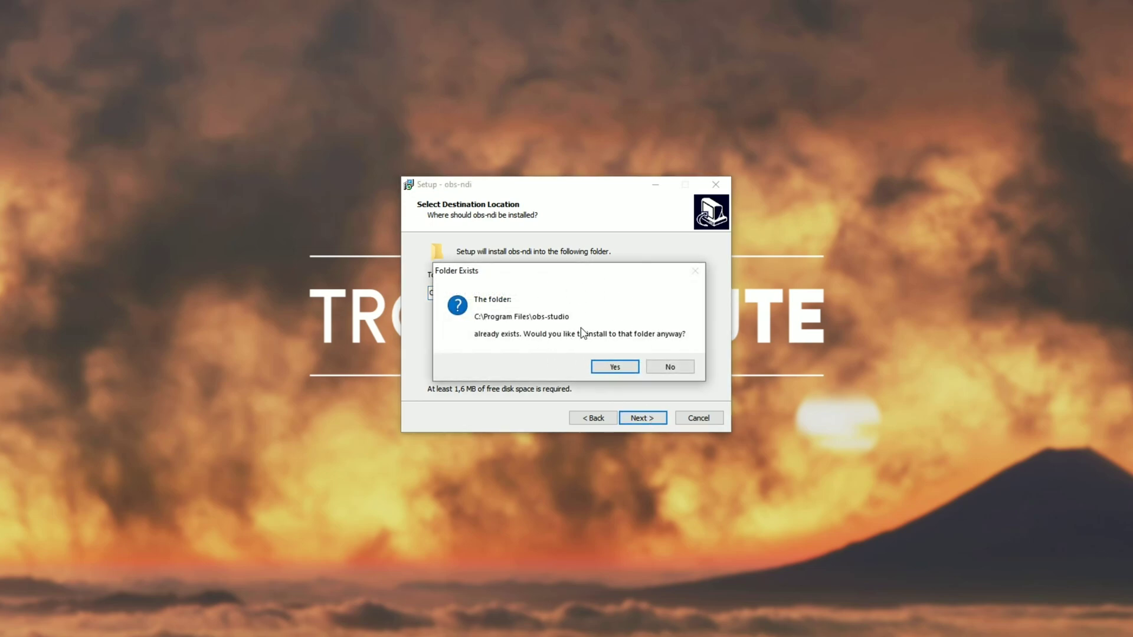
{"action": "left_click", "coordinate": [621, 369]}
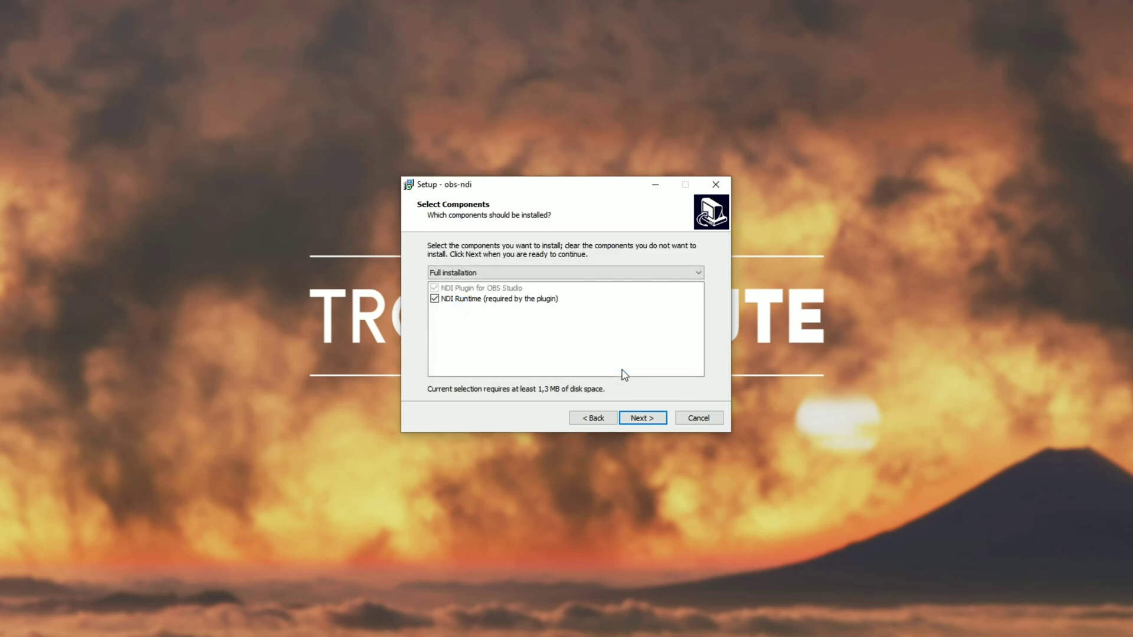
Keep both the NDI plugin and NDI Runtime components selected and start the obs-ndi installation
{"action": "left_click", "coordinate": [443, 291]}
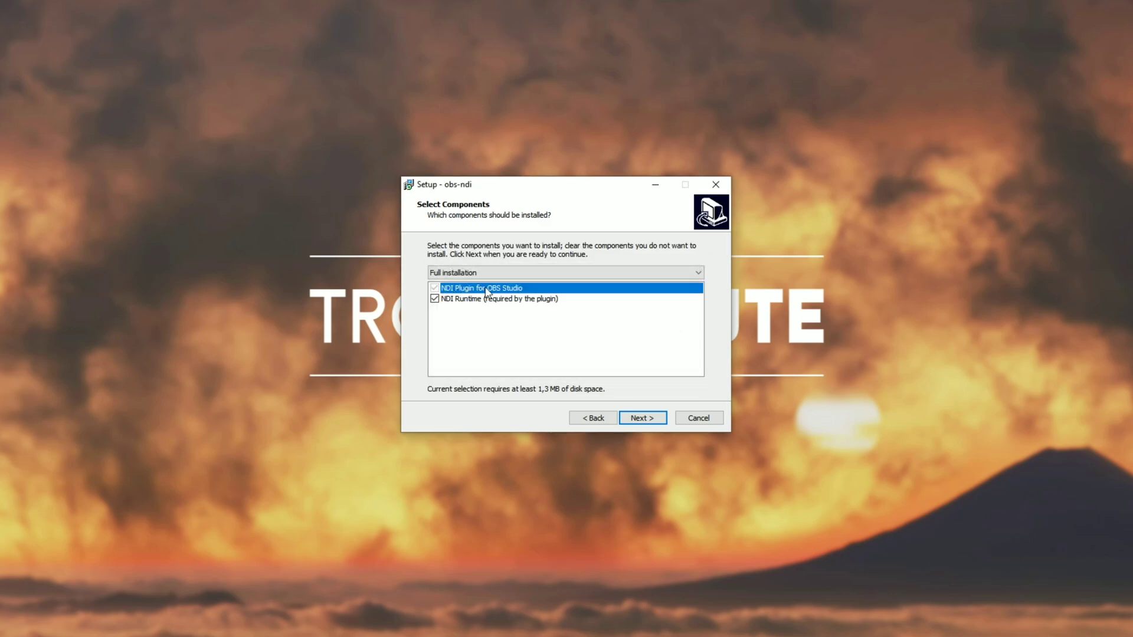
{"action": "left_click", "coordinate": [451, 300]}
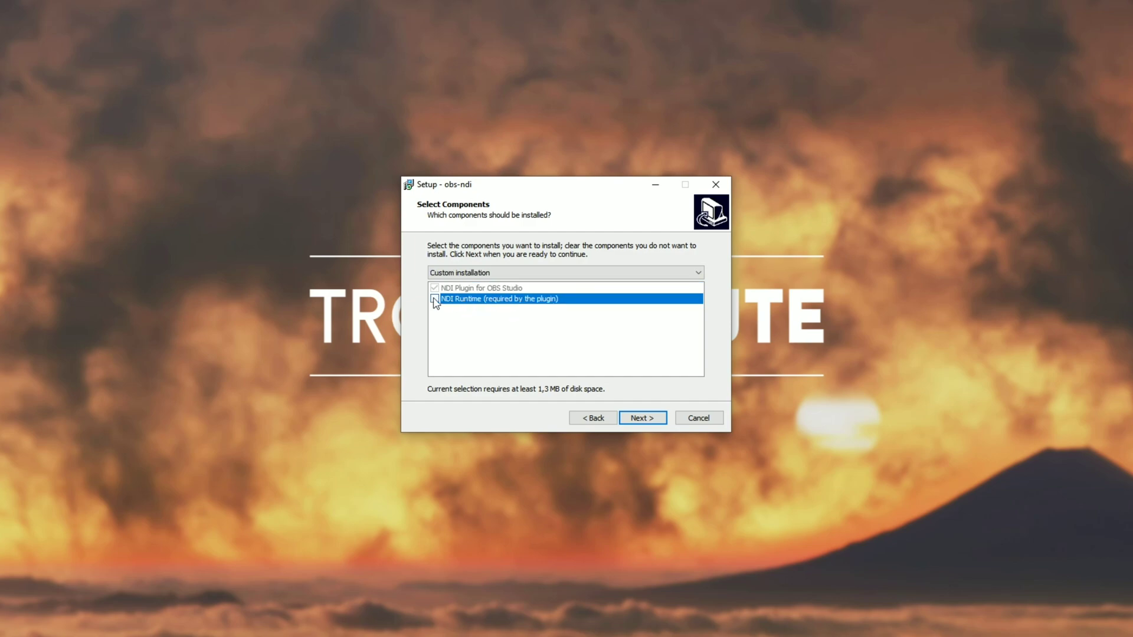
{"action": "left_click", "coordinate": [434, 299]}
{"action": "left_click", "coordinate": [643, 415]}
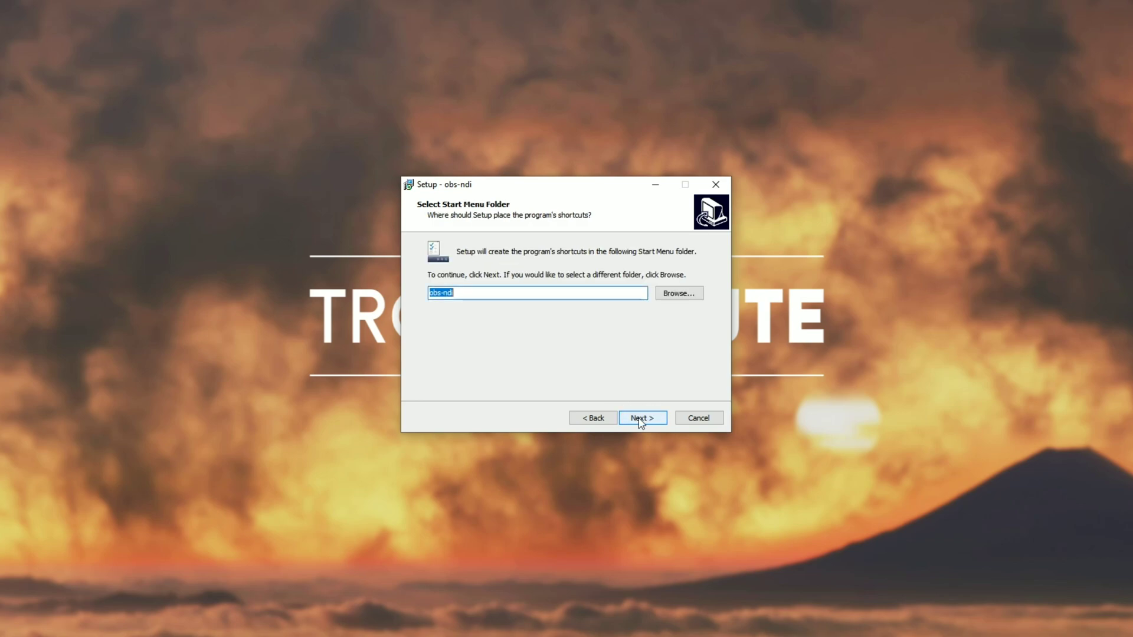
{"action": "left_click", "coordinate": [639, 419]}
{"action": "left_click", "coordinate": [639, 416]}
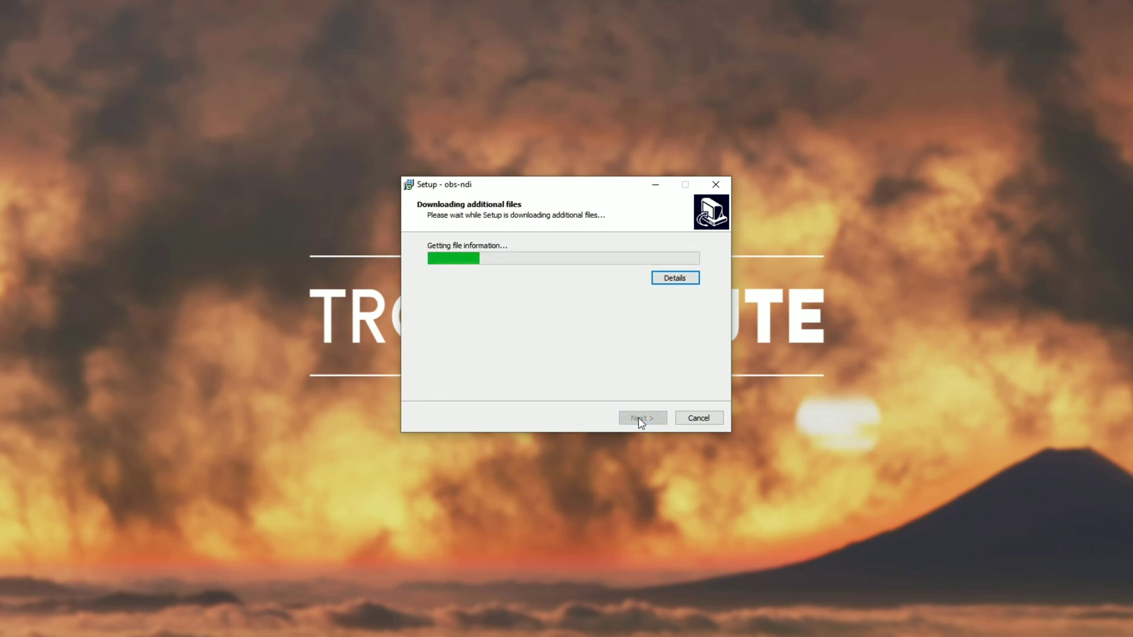
Accept the NDI 4 Runtime license and default locations, and install the runtime
{"action": "left_click", "coordinate": [502, 376]}
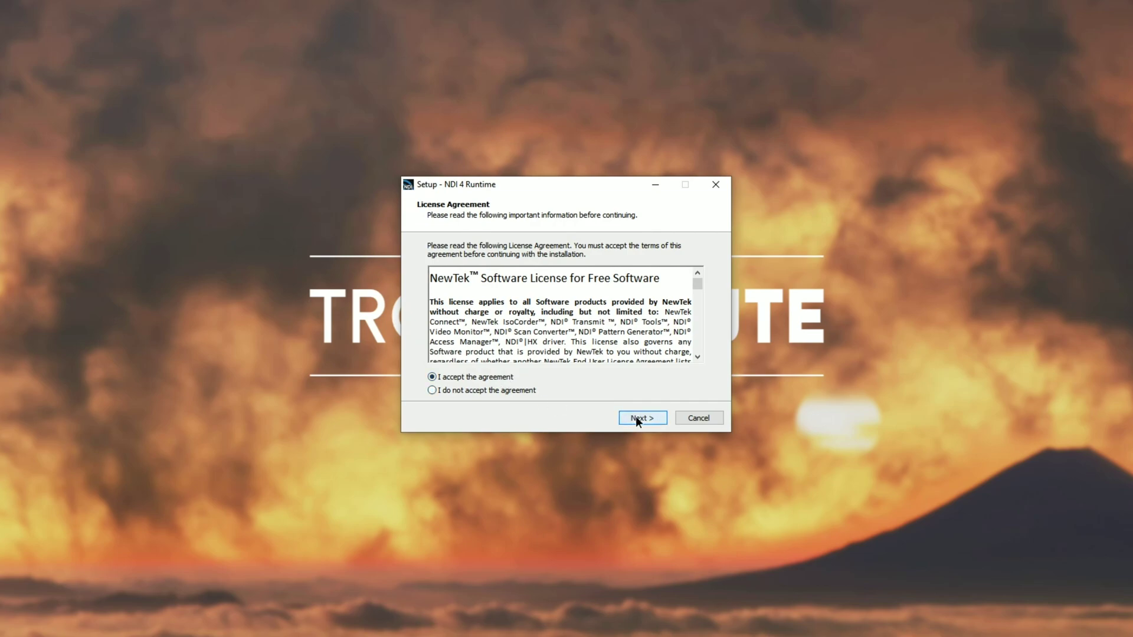
{"action": "left_click", "coordinate": [637, 417]}
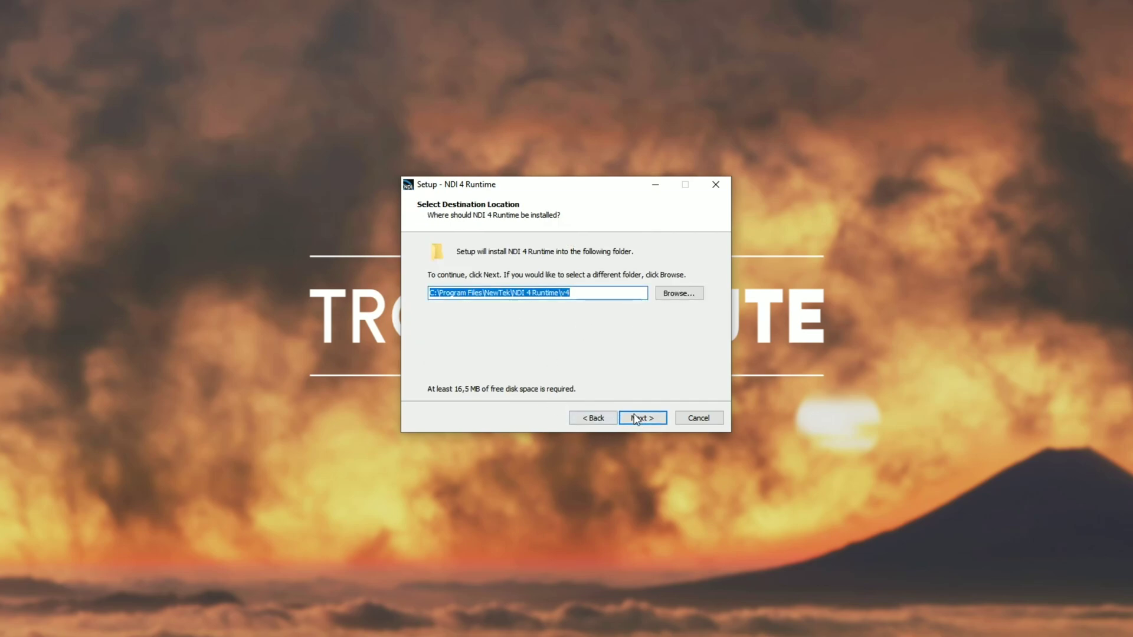
{"action": "left_click", "coordinate": [638, 418]}
{"action": "left_click", "coordinate": [637, 419]}
{"action": "left_click", "coordinate": [636, 419]}
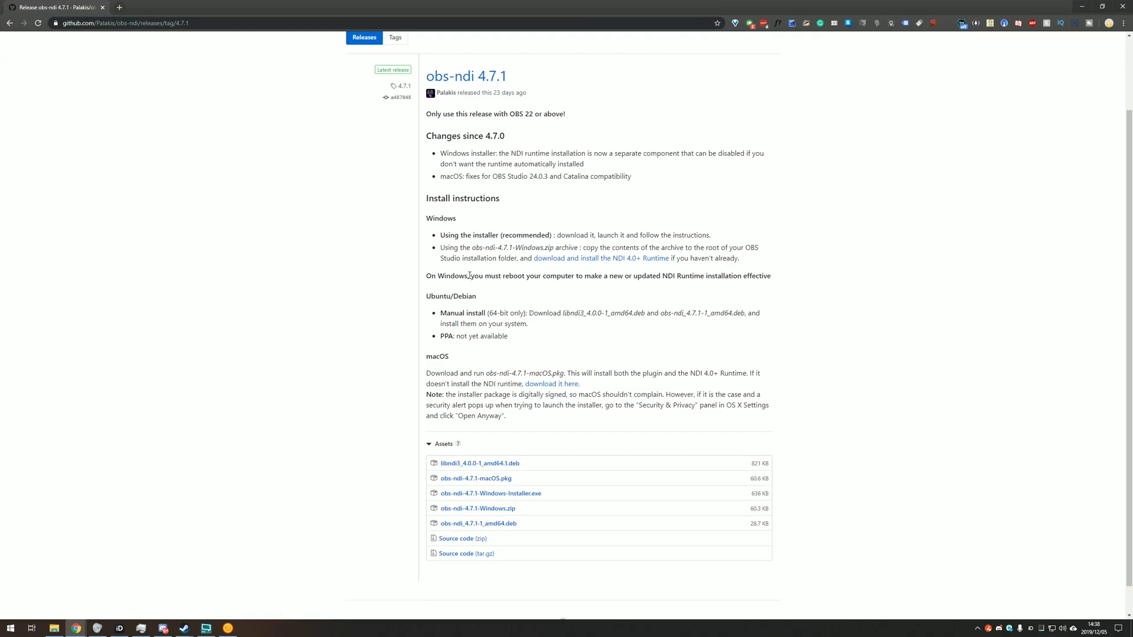
Highlight the 'On Windows, you must reboot' note on the GitHub release page
{"action": "left_click_drag", "start_coordinate": [430, 276], "coordinate": [756, 281]}
{"action": "left_click", "coordinate": [779, 281]}
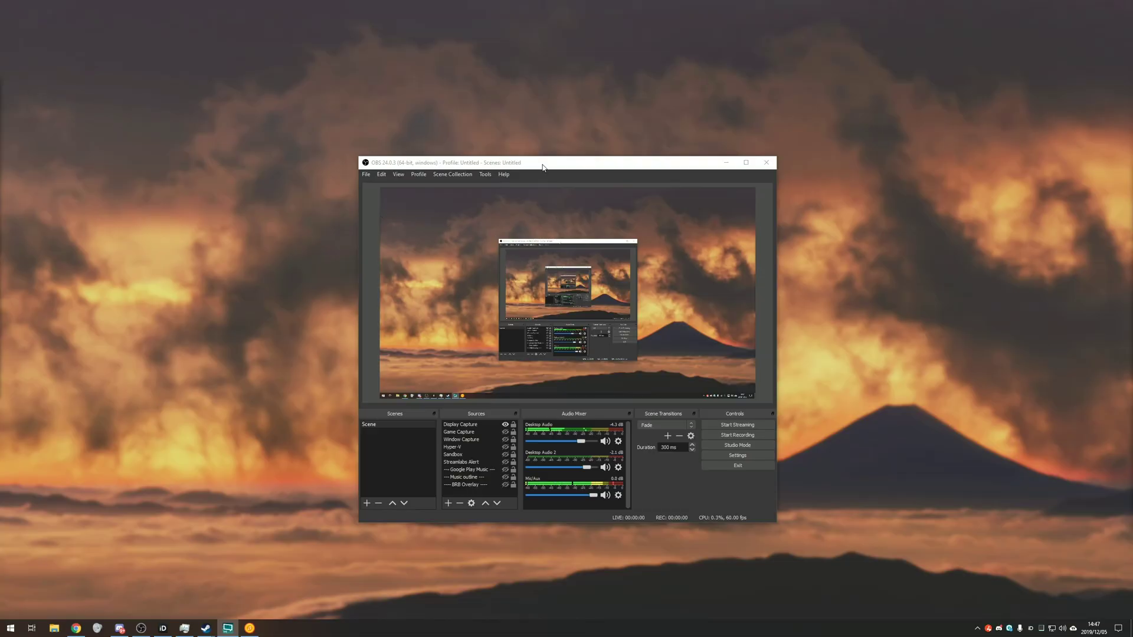
In Tools > NDI Output settings, enable Main Output named 'OBS Main' and confirm
{"action": "left_click_drag", "start_coordinate": [543, 167], "coordinate": [542, 159]}
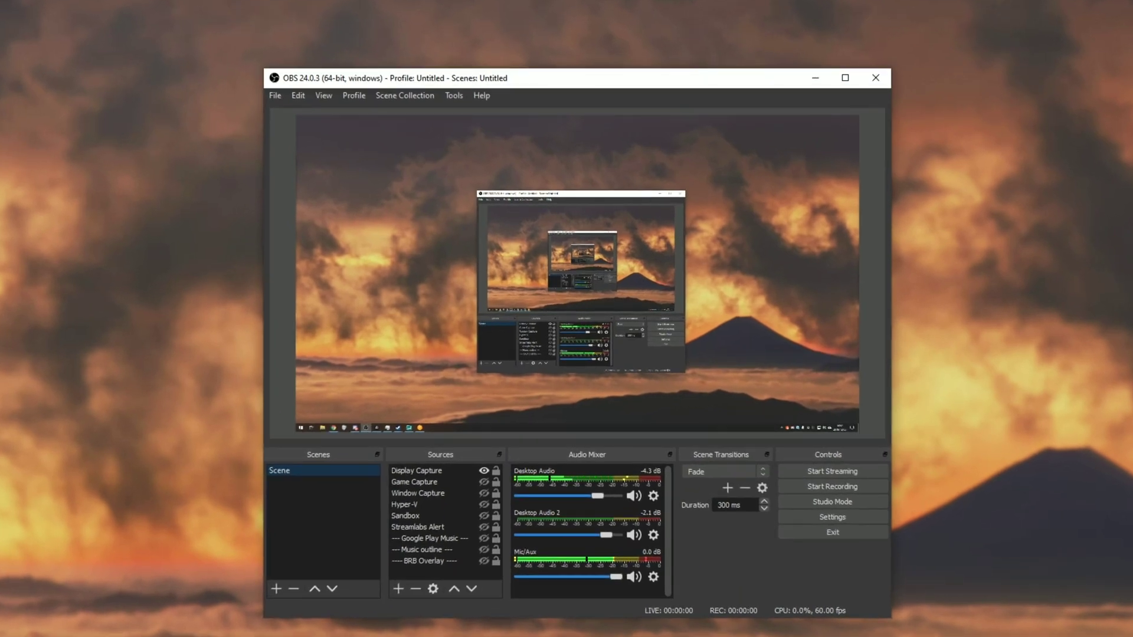
{"action": "left_click", "coordinate": [454, 96]}
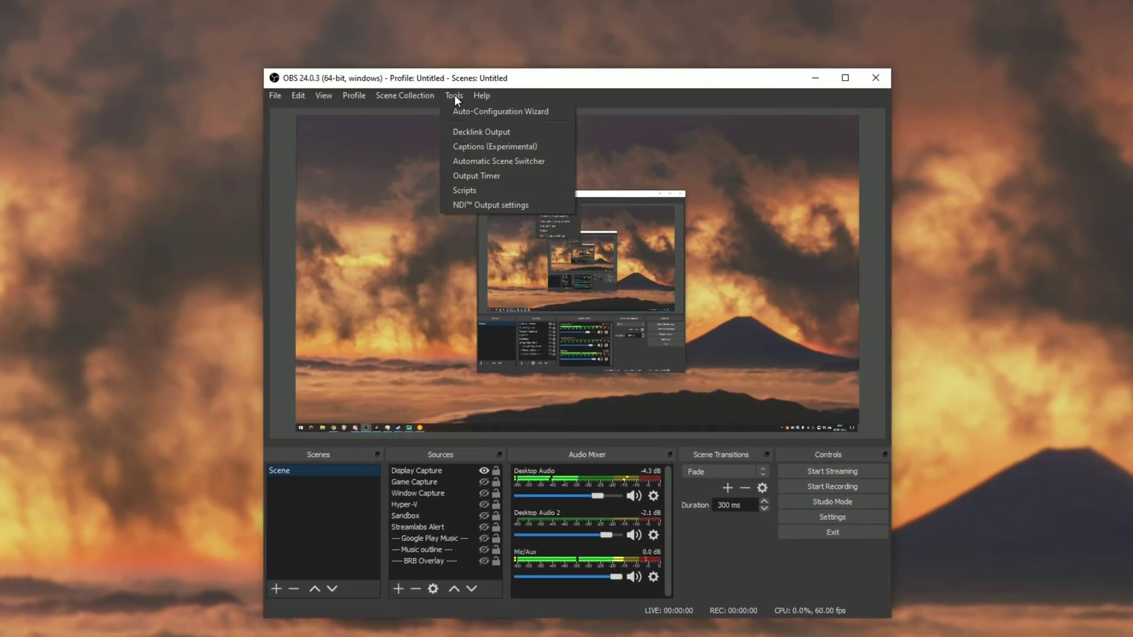
{"action": "left_click", "coordinate": [491, 205]}
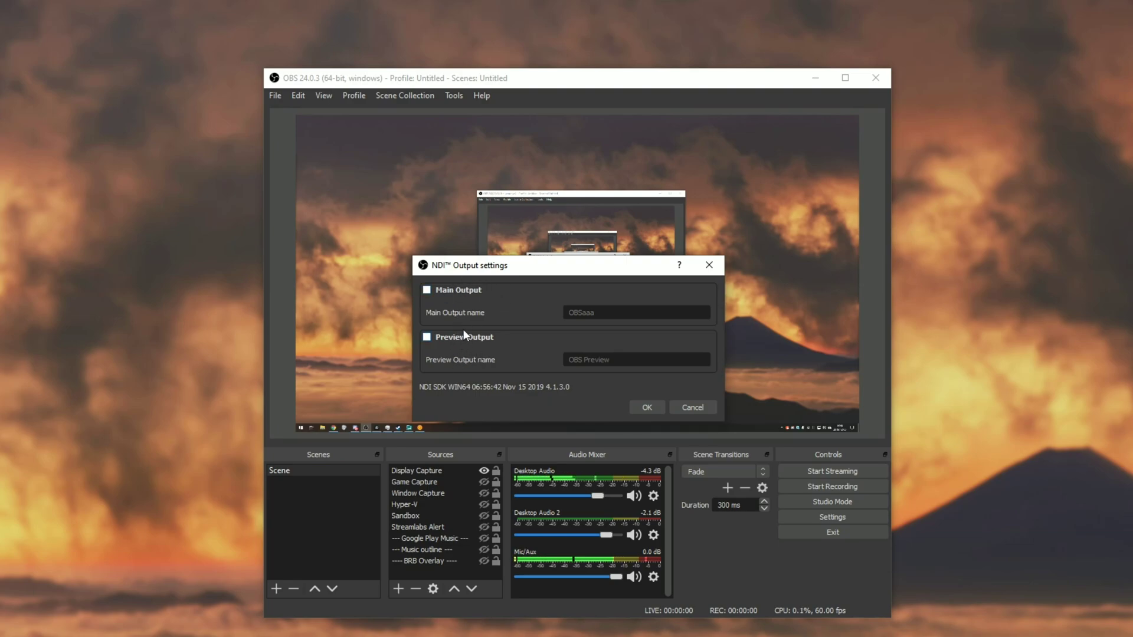
{"action": "left_click", "coordinate": [427, 290]}
{"action": "key", "text": "Tab"}
{"action": "type", "text": "OBS"}
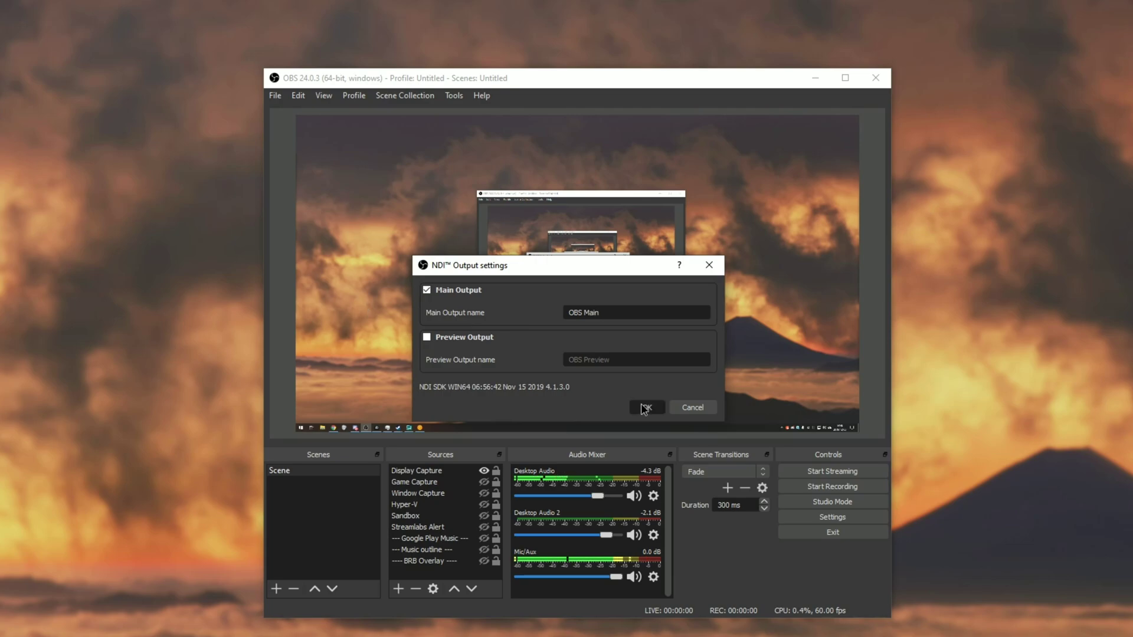
{"action": "left_click", "coordinate": [643, 407]}
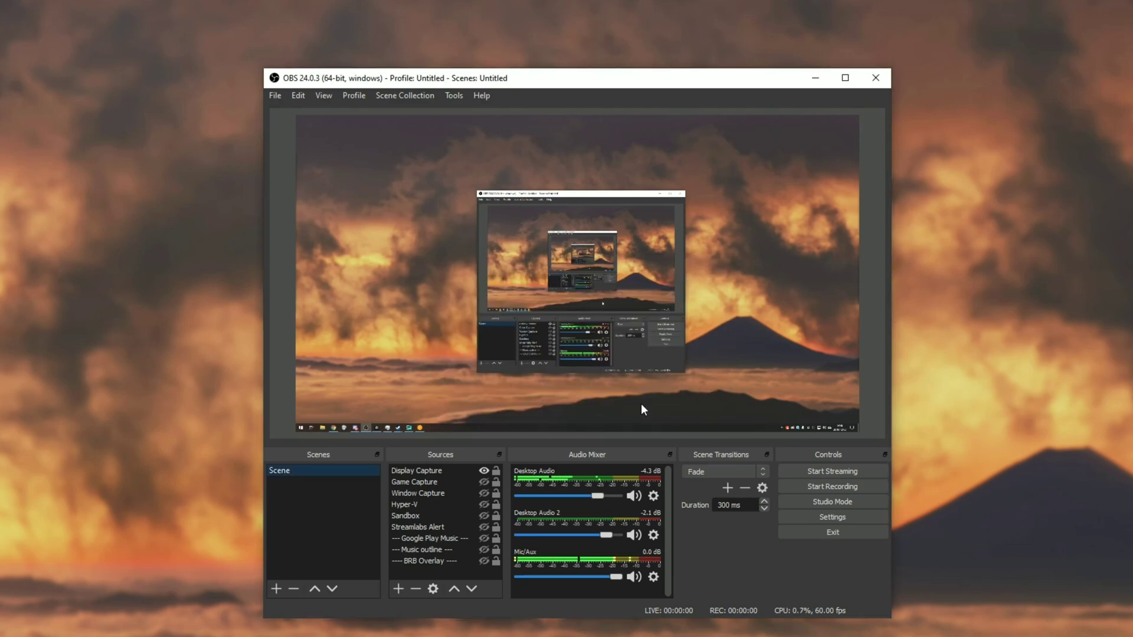
{"action": "left_click", "coordinate": [824, 520]}
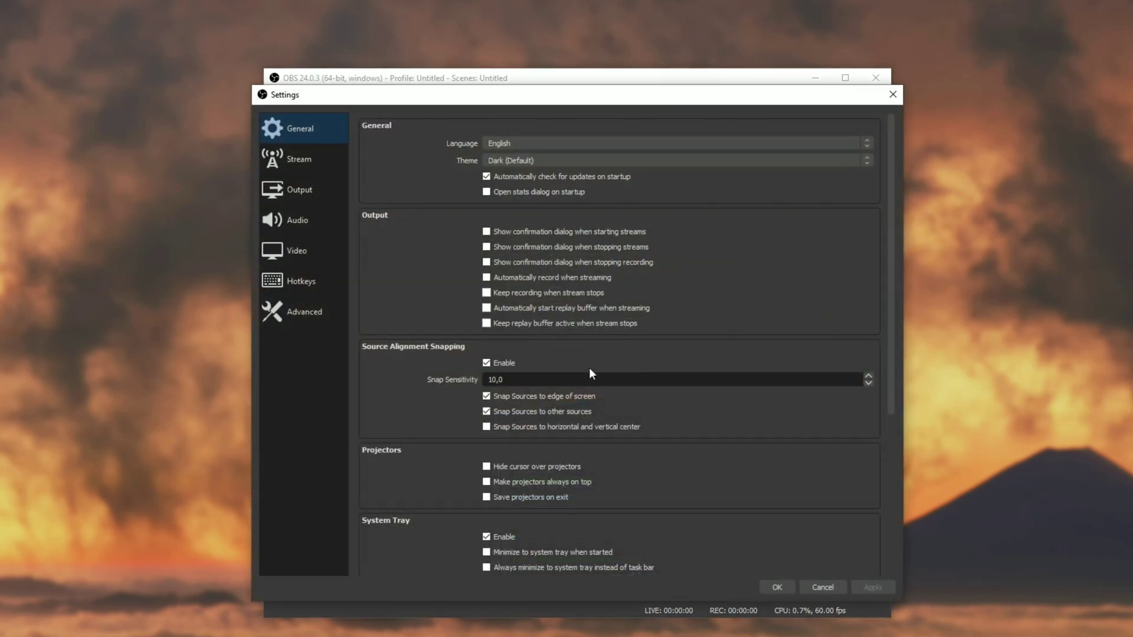
{"action": "left_click", "coordinate": [311, 203]}
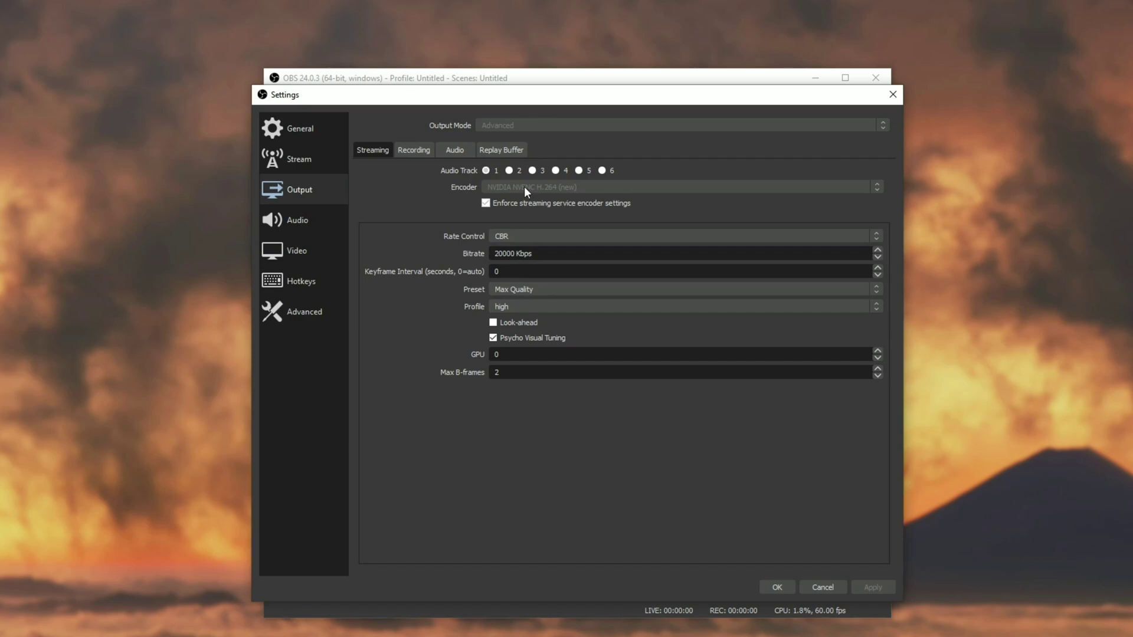
{"action": "left_click", "coordinate": [413, 150]}
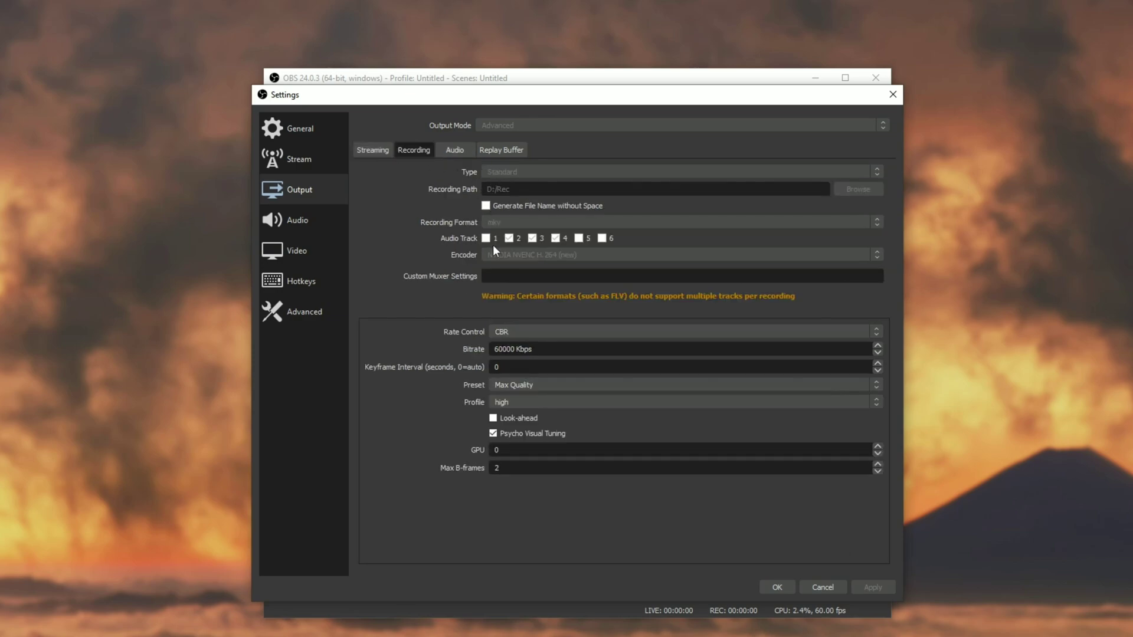
{"action": "left_click", "coordinate": [373, 150]}
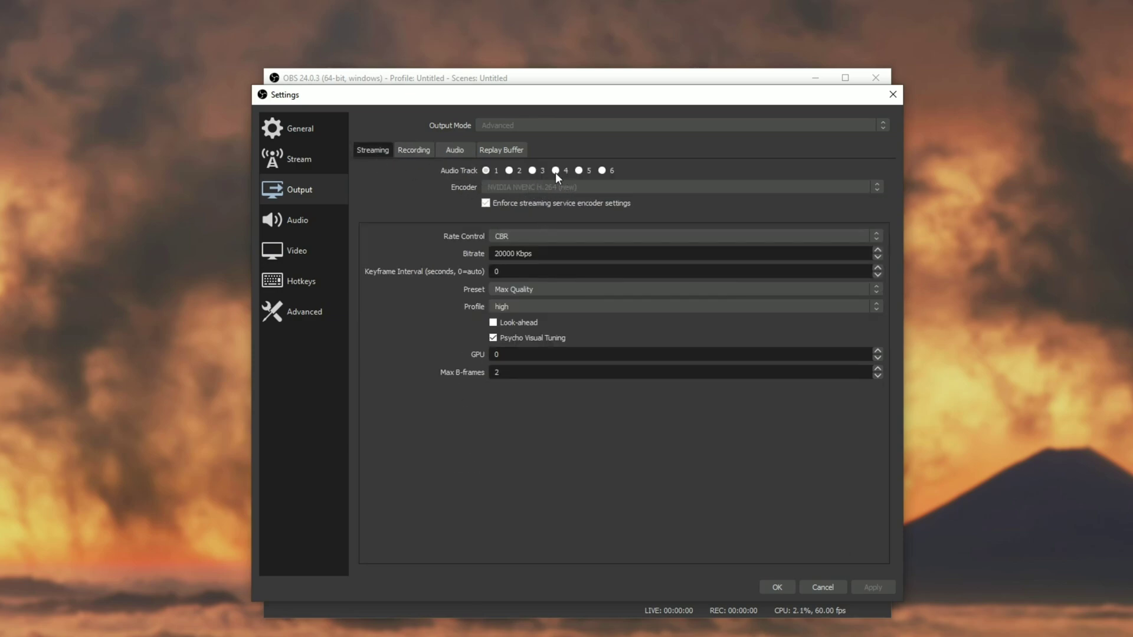
{"action": "left_click", "coordinate": [329, 220]}
{"action": "left_click", "coordinate": [315, 246]}
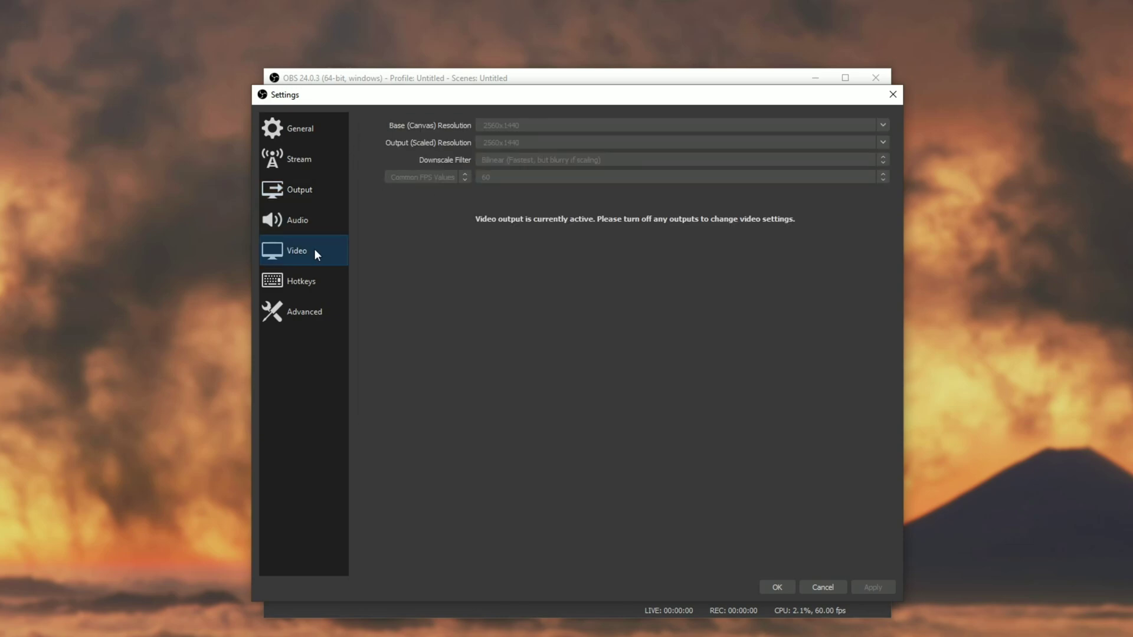
{"action": "left_click", "coordinate": [317, 288]}
{"action": "left_click", "coordinate": [329, 312]}
{"action": "left_click", "coordinate": [779, 587]}
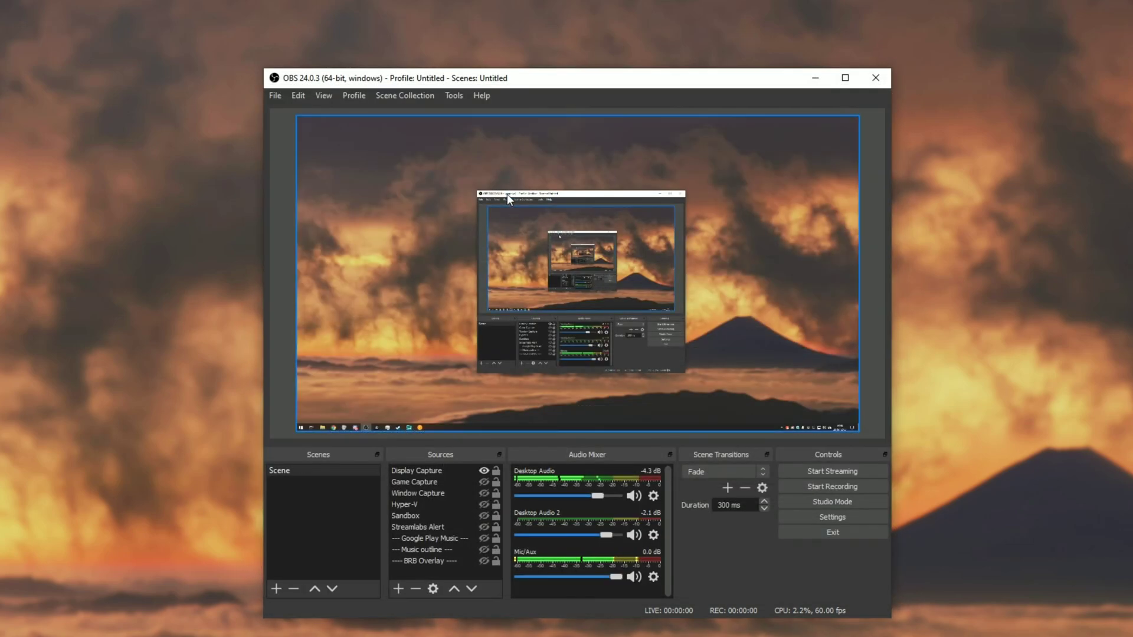
{"action": "left_click", "coordinate": [452, 95]}
{"action": "left_click", "coordinate": [495, 204]}
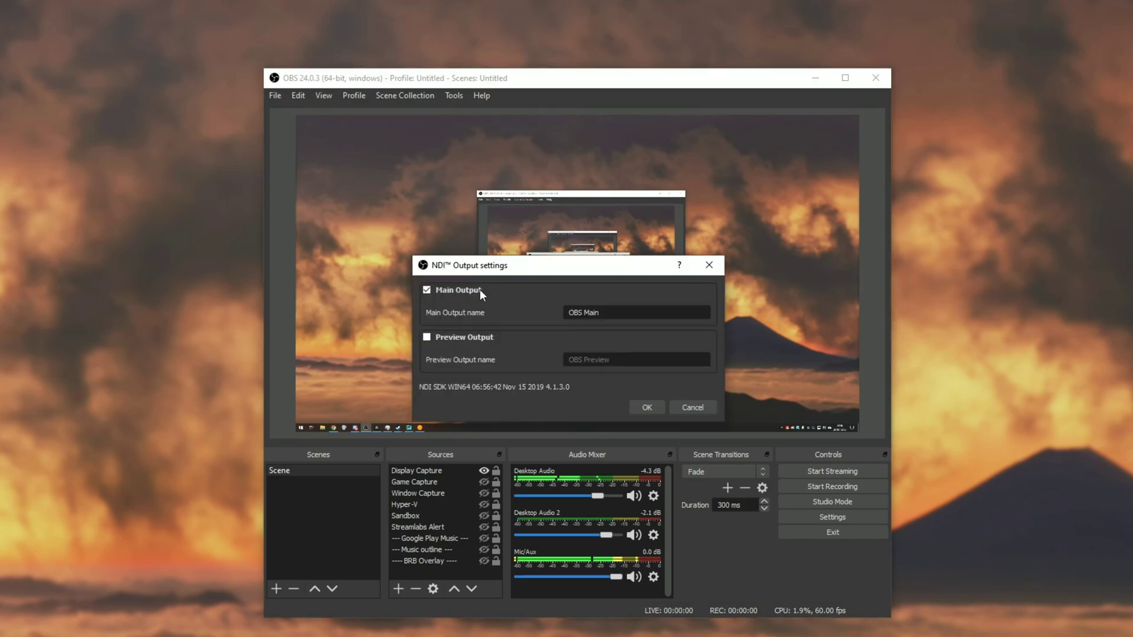
{"action": "left_click", "coordinate": [649, 407]}
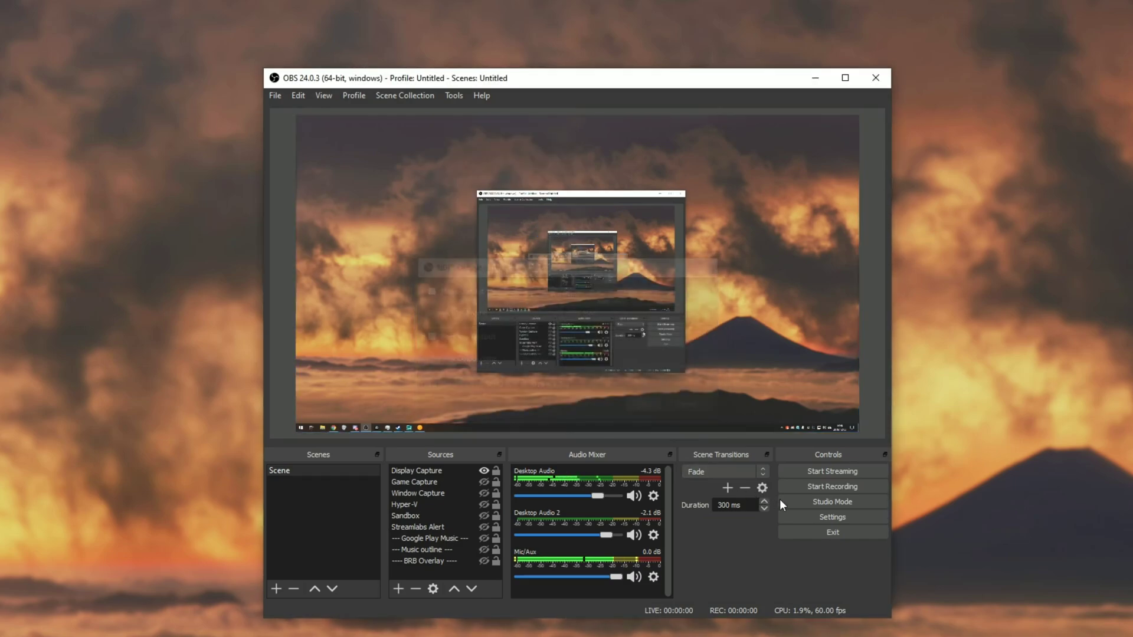
{"action": "left_click", "coordinate": [823, 517]}
{"action": "left_click", "coordinate": [307, 192]}
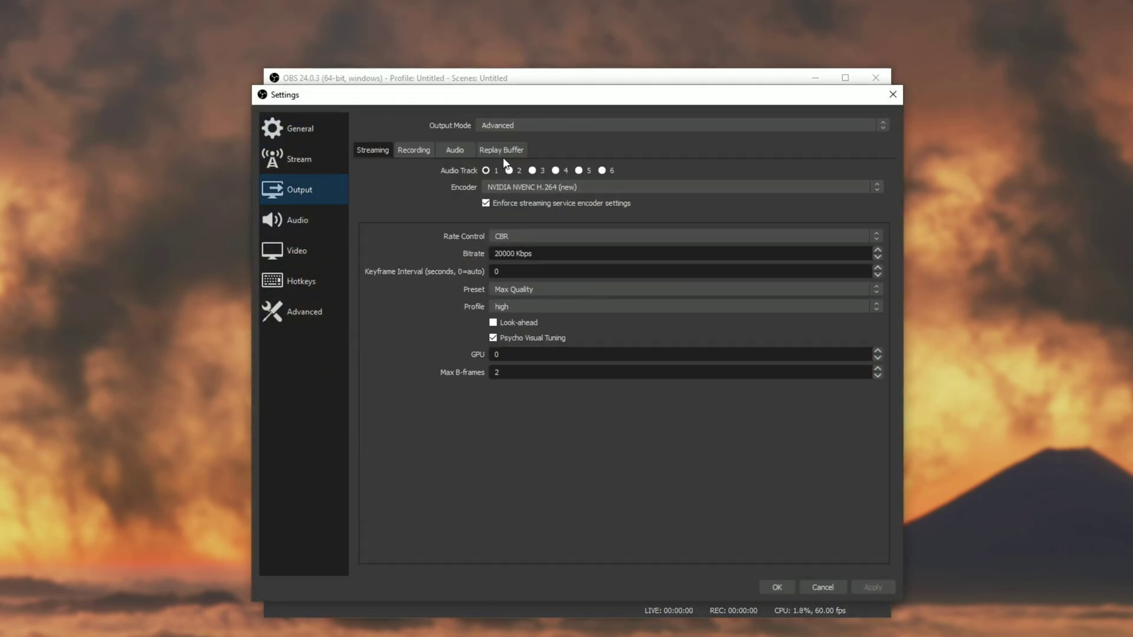
{"action": "left_click", "coordinate": [406, 150]}
{"action": "left_click", "coordinate": [384, 154]}
{"action": "left_click", "coordinate": [789, 583]}
{"action": "left_click", "coordinate": [451, 95]}
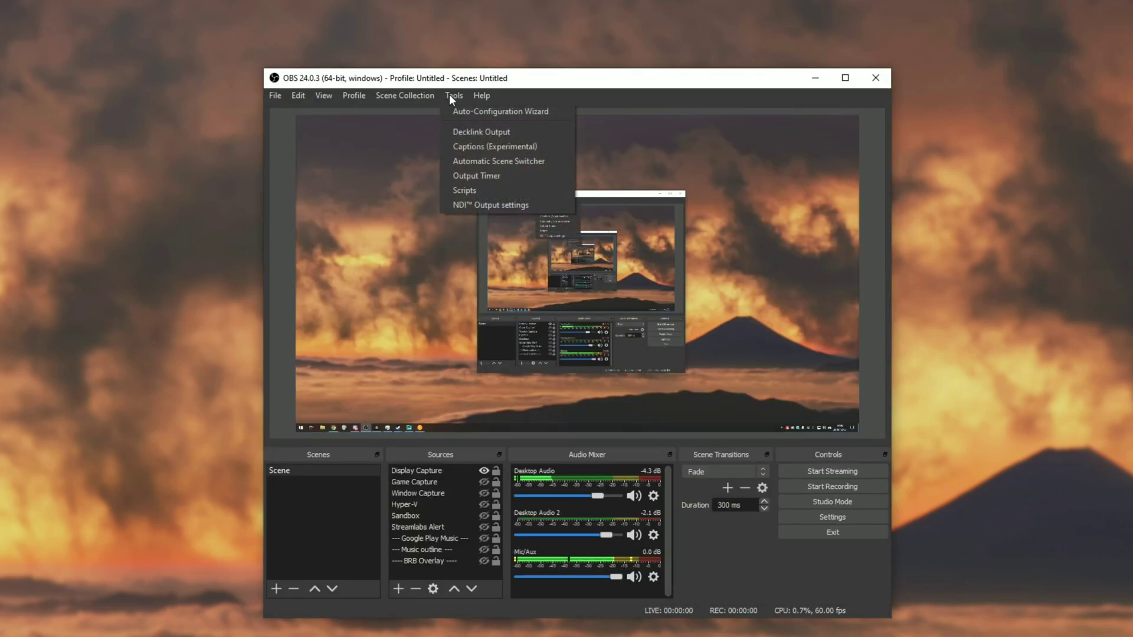
{"action": "left_click", "coordinate": [508, 206]}
{"action": "left_click", "coordinate": [453, 292]}
{"action": "left_click", "coordinate": [647, 407]}
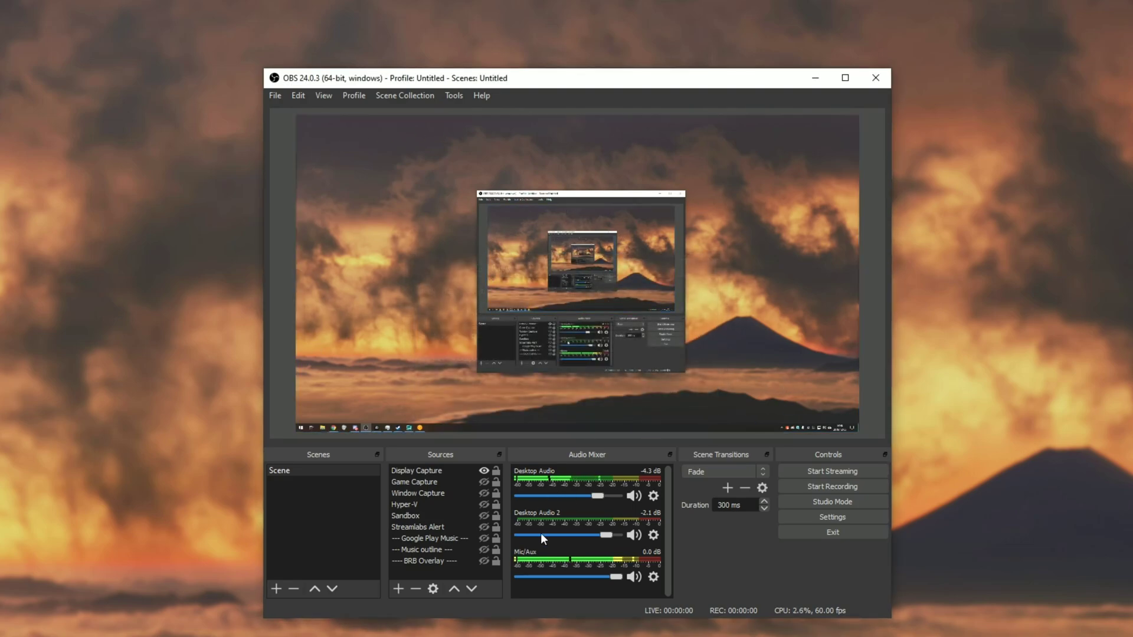
In Advanced Audio Properties, tick Track 1 for Desktop Audio 2 and Mic/Aux
{"action": "left_click", "coordinate": [653, 576]}
{"action": "left_click", "coordinate": [679, 634]}
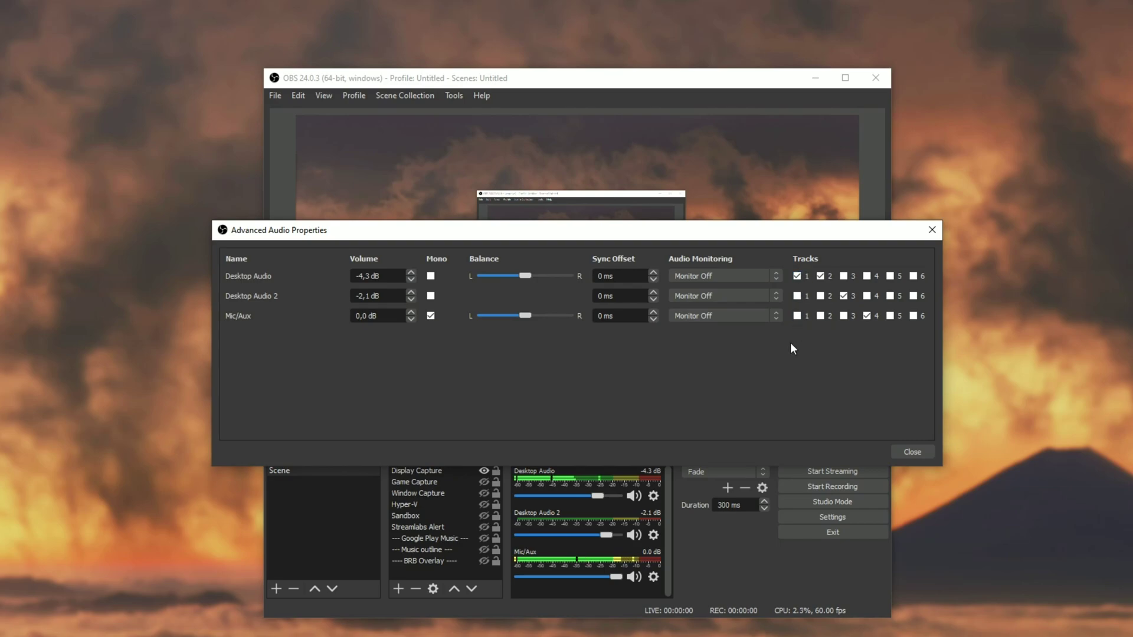
{"action": "left_click", "coordinate": [798, 296]}
{"action": "left_click", "coordinate": [798, 316]}
{"action": "left_click", "coordinate": [929, 455]}
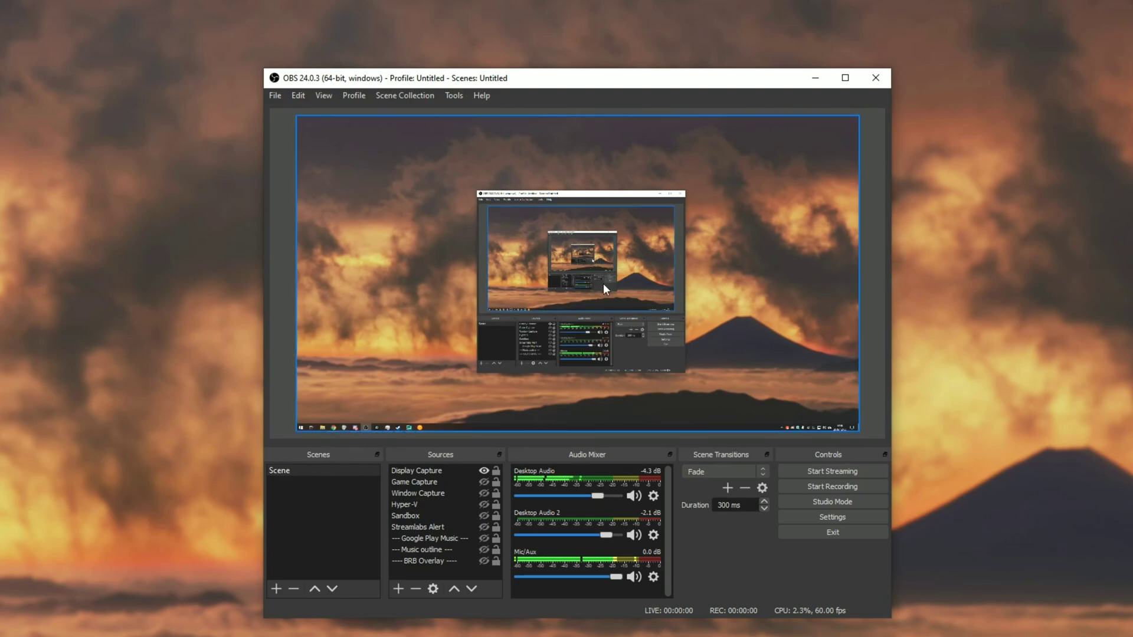
Show Task Manager's Performance > Ethernet graph and move the OBS window beside it
{"action": "right_click", "coordinate": [506, 636]}
{"action": "key", "text": "Escape"}
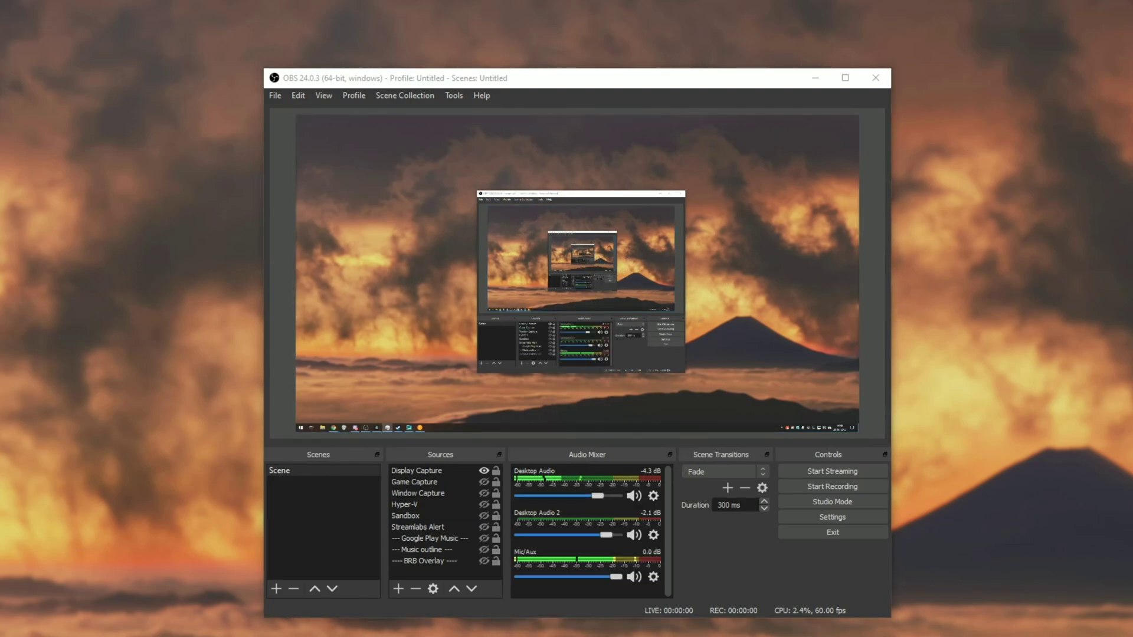
{"action": "left_click", "coordinate": [827, 146]}
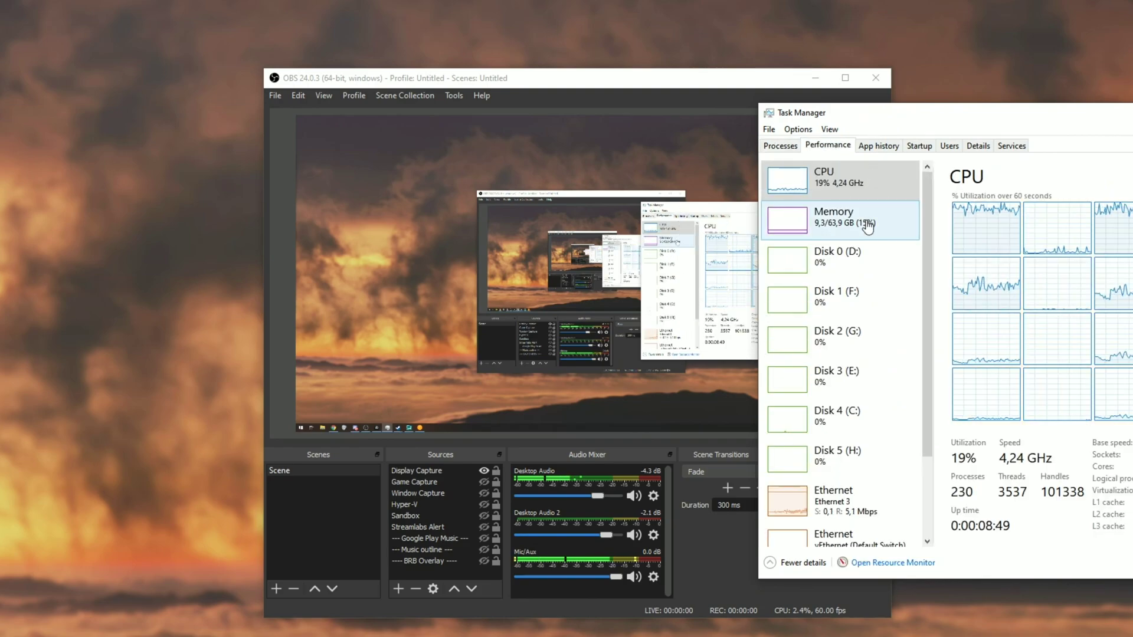
{"action": "left_click", "coordinate": [899, 496]}
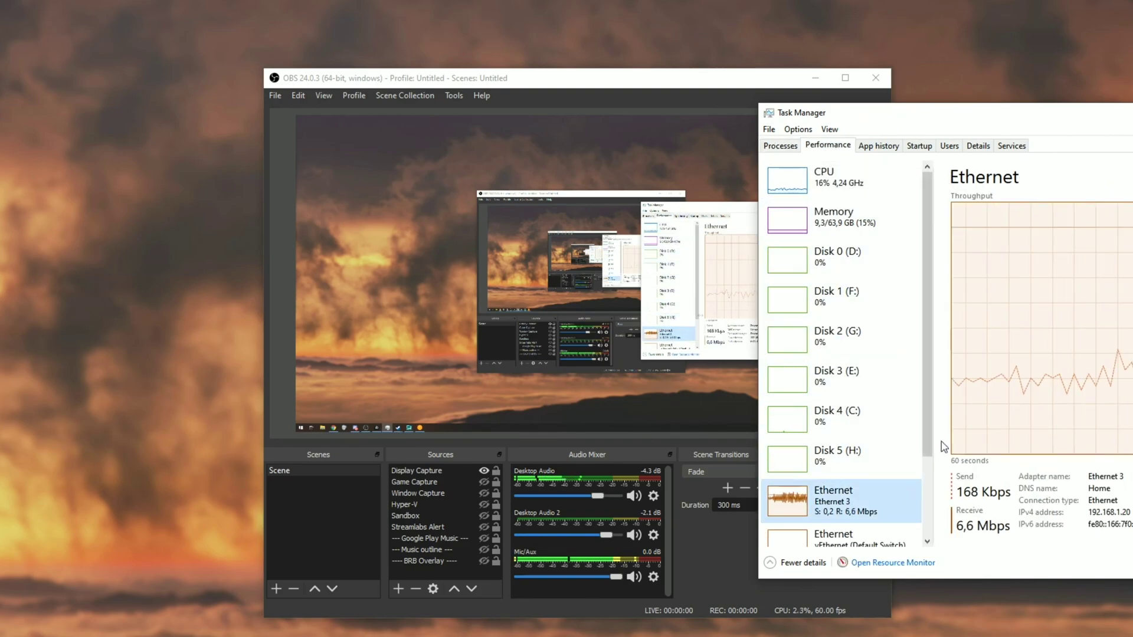
{"action": "left_click_drag", "start_coordinate": [653, 75], "coordinate": [533, 73]}
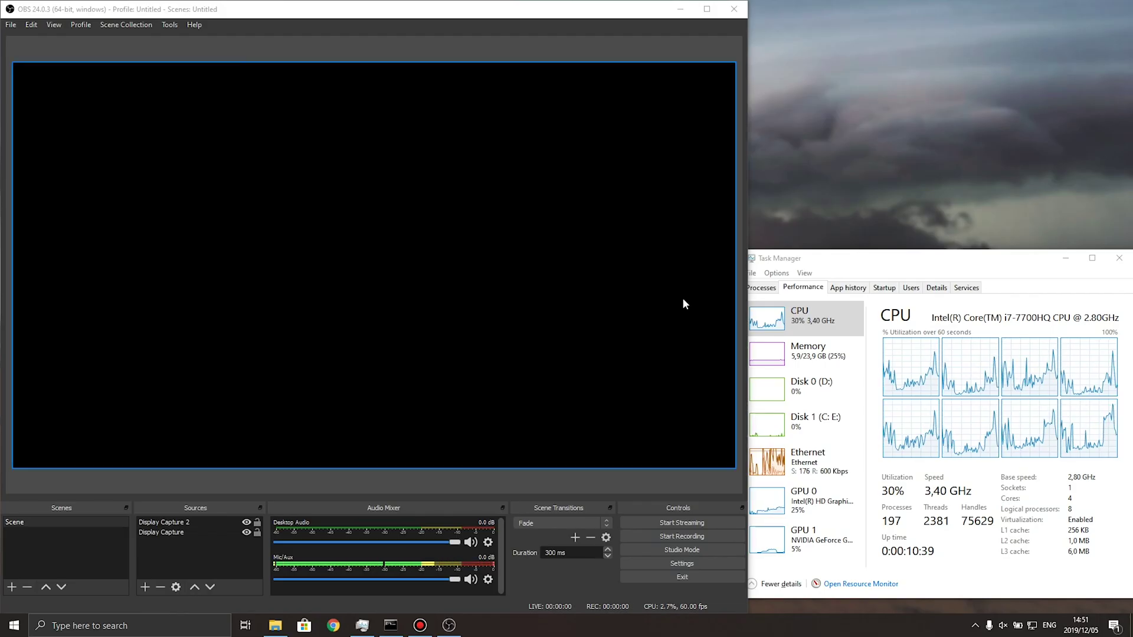
Check the laptop's NDI Output settings and close them unchanged
{"action": "left_click", "coordinate": [175, 26]}
{"action": "left_click", "coordinate": [225, 120]}
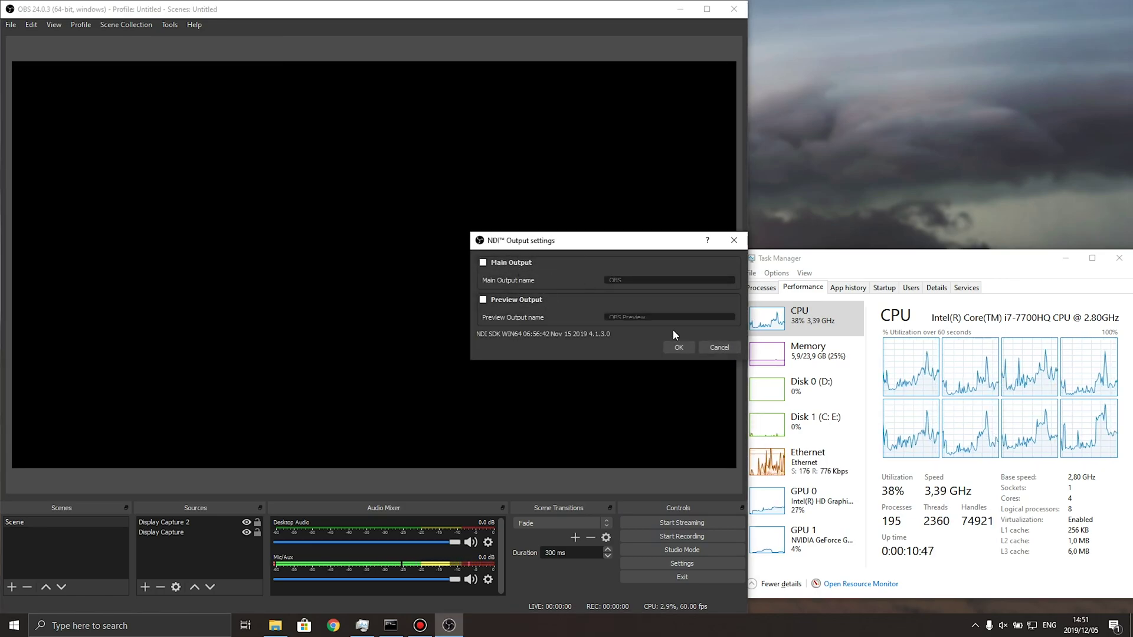
{"action": "left_click", "coordinate": [694, 347]}
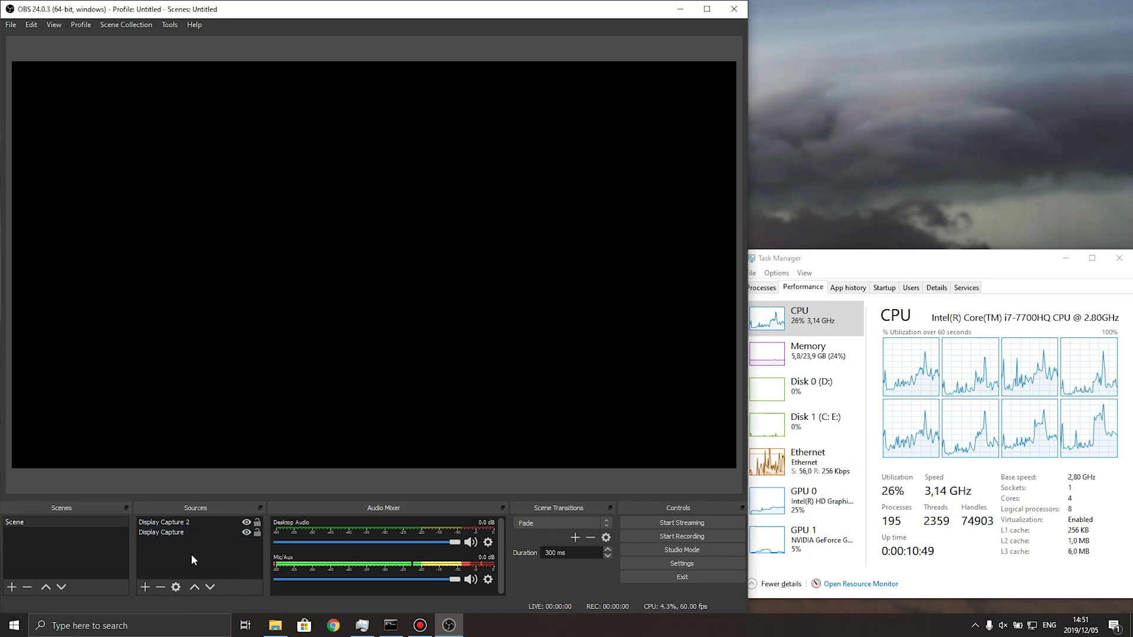
Add a new NDI Source to the scene from the Sources list
{"action": "right_click", "coordinate": [173, 552]}
{"action": "mouse_move", "coordinate": [213, 470]}
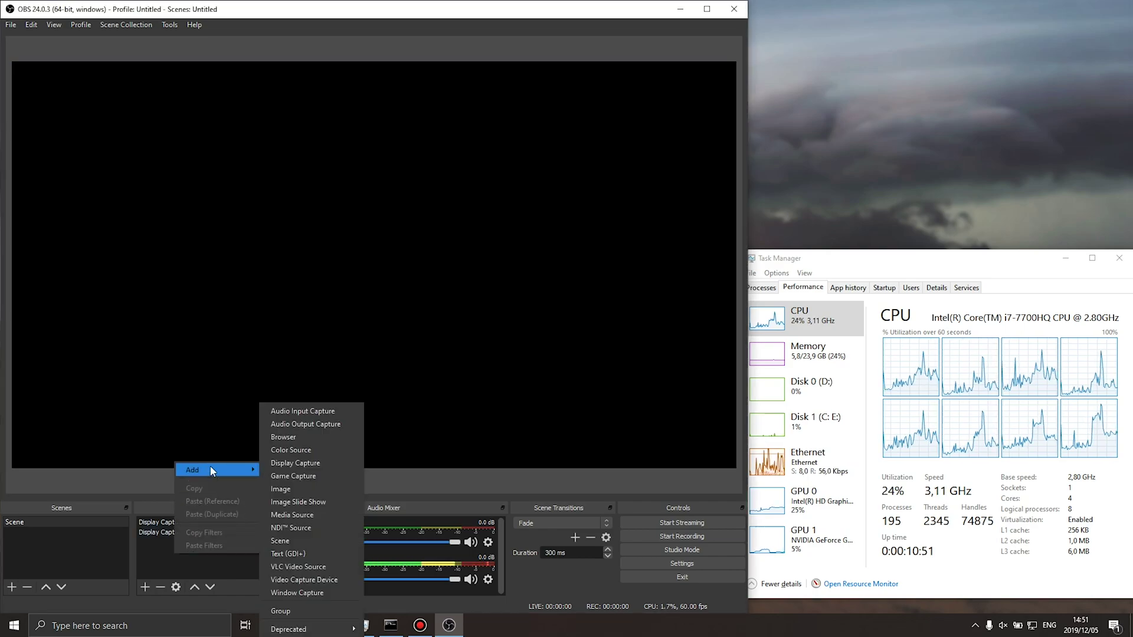
{"action": "left_click", "coordinate": [313, 527]}
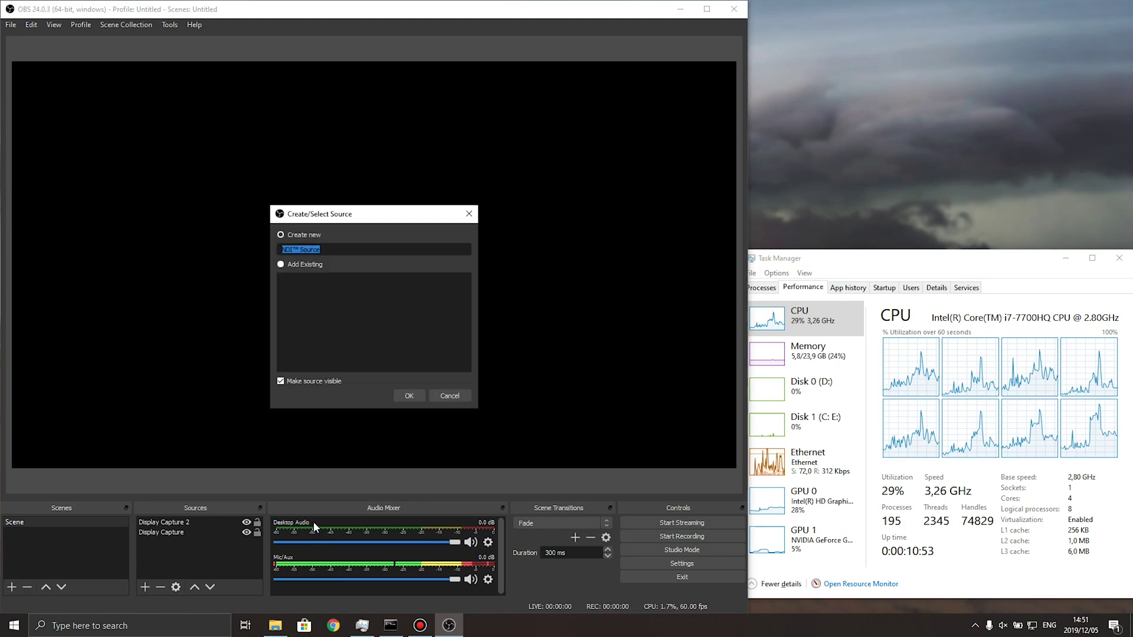
{"action": "left_click", "coordinate": [407, 395]}
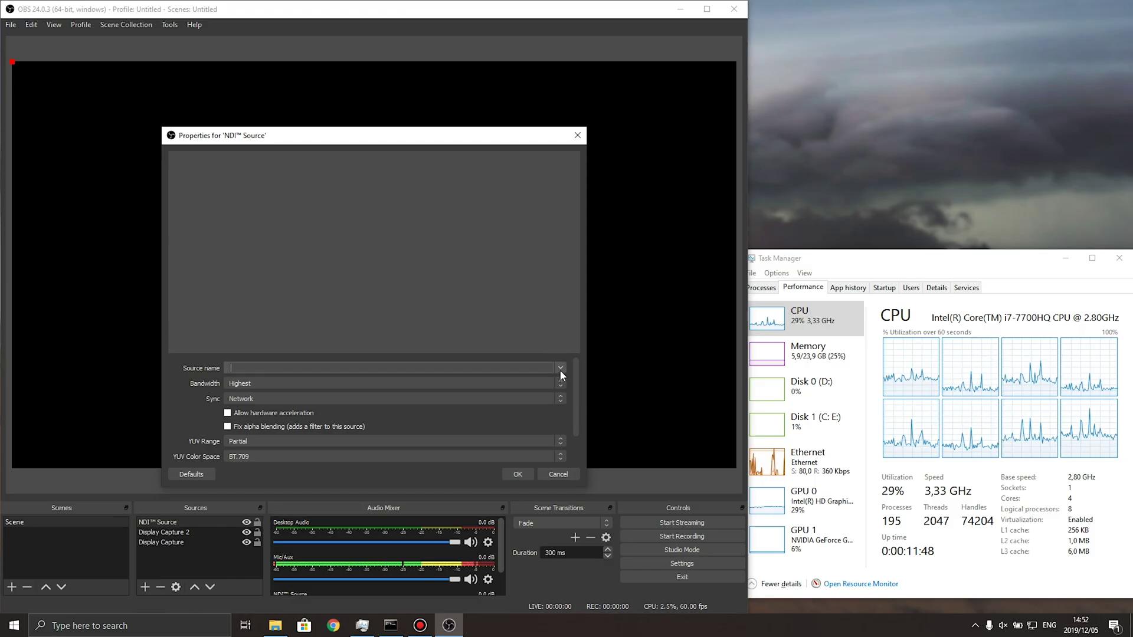
Select the DESKTOP-N29RPP3 (OBS Main) feed, keeping bandwidth Highest and sync Network
{"action": "left_click", "coordinate": [561, 369]}
{"action": "left_click", "coordinate": [561, 370]}
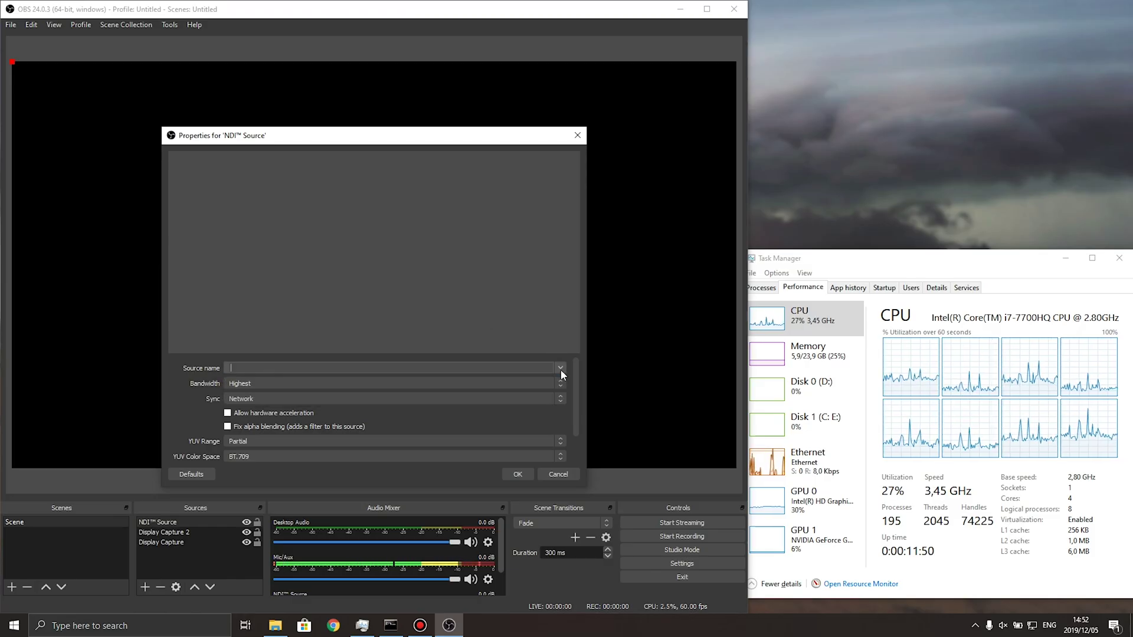
{"action": "left_click", "coordinate": [560, 369]}
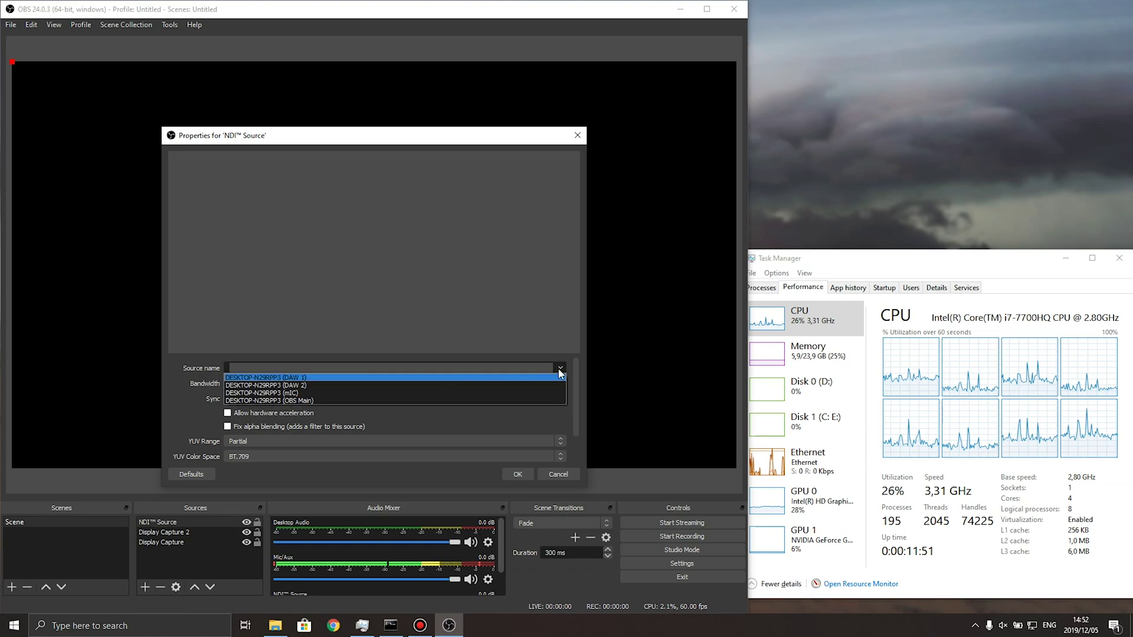
{"action": "left_click", "coordinate": [303, 400]}
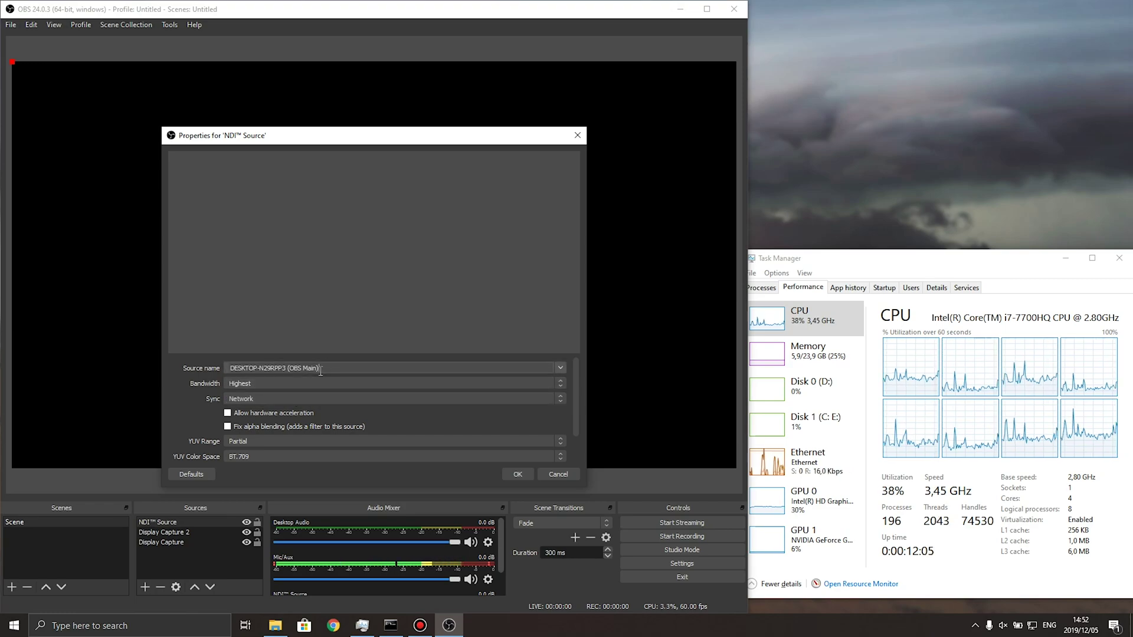
{"action": "left_click", "coordinate": [271, 382]}
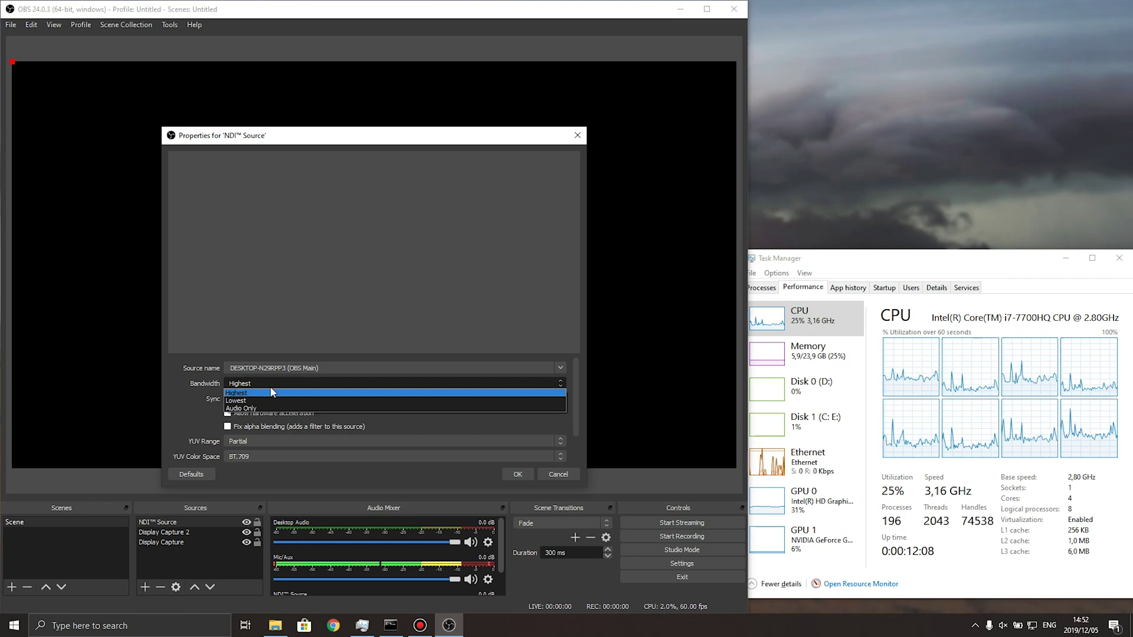
{"action": "left_click", "coordinate": [263, 394]}
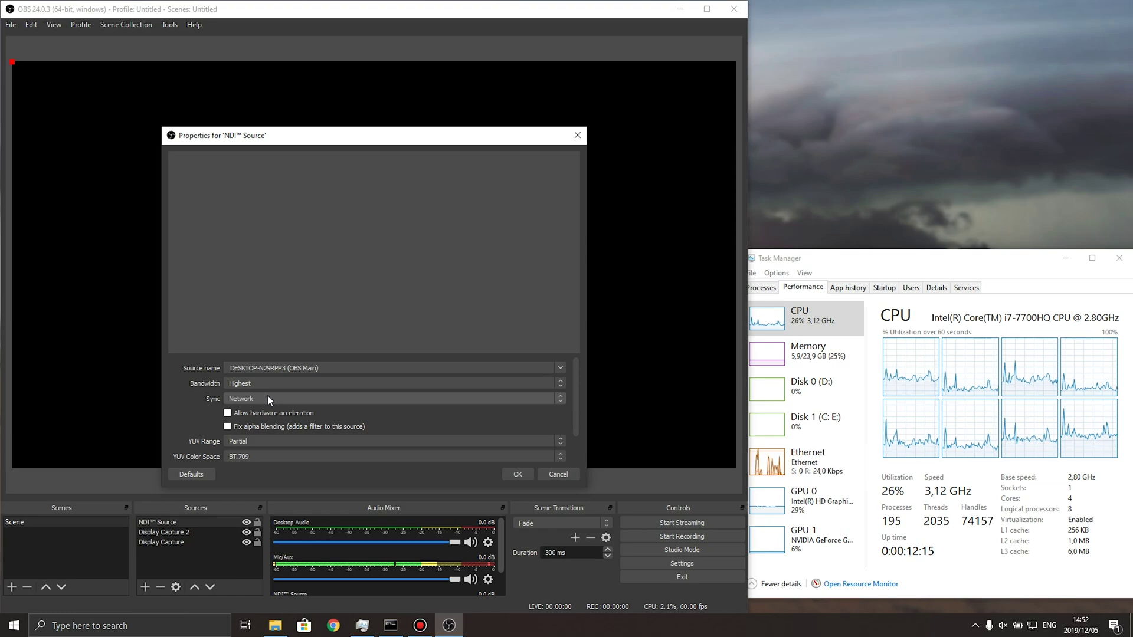
{"action": "left_click", "coordinate": [267, 399]}
{"action": "left_click", "coordinate": [256, 417]}
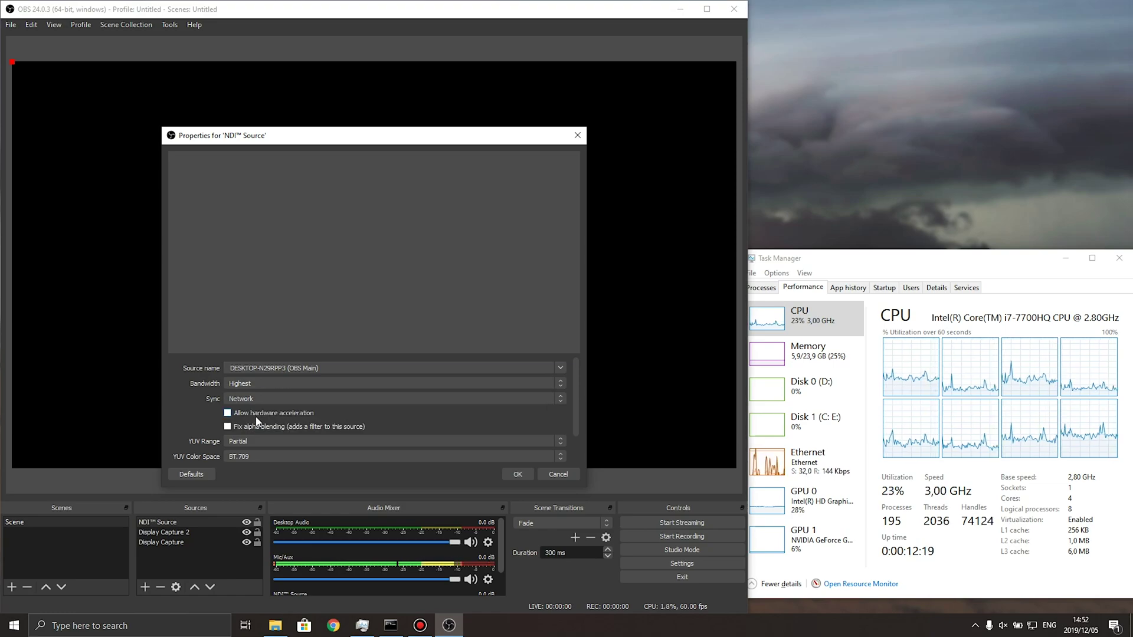
Enable hardware acceleration, set YUV range to Full and colour space to BT.709
{"action": "left_click", "coordinate": [244, 412]}
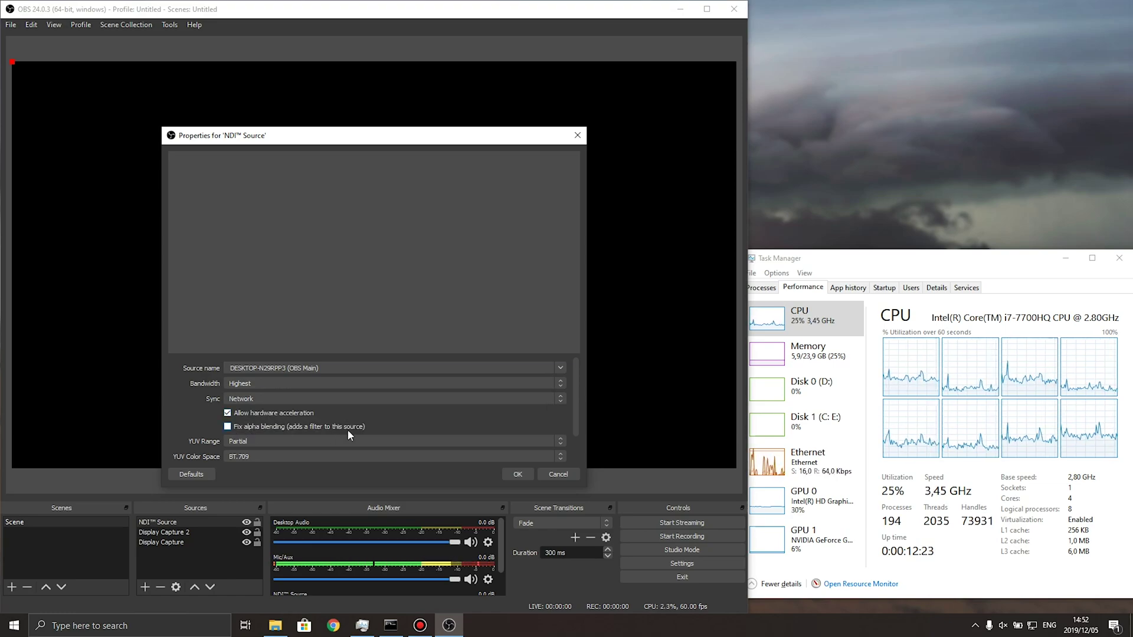
{"action": "left_click", "coordinate": [275, 443]}
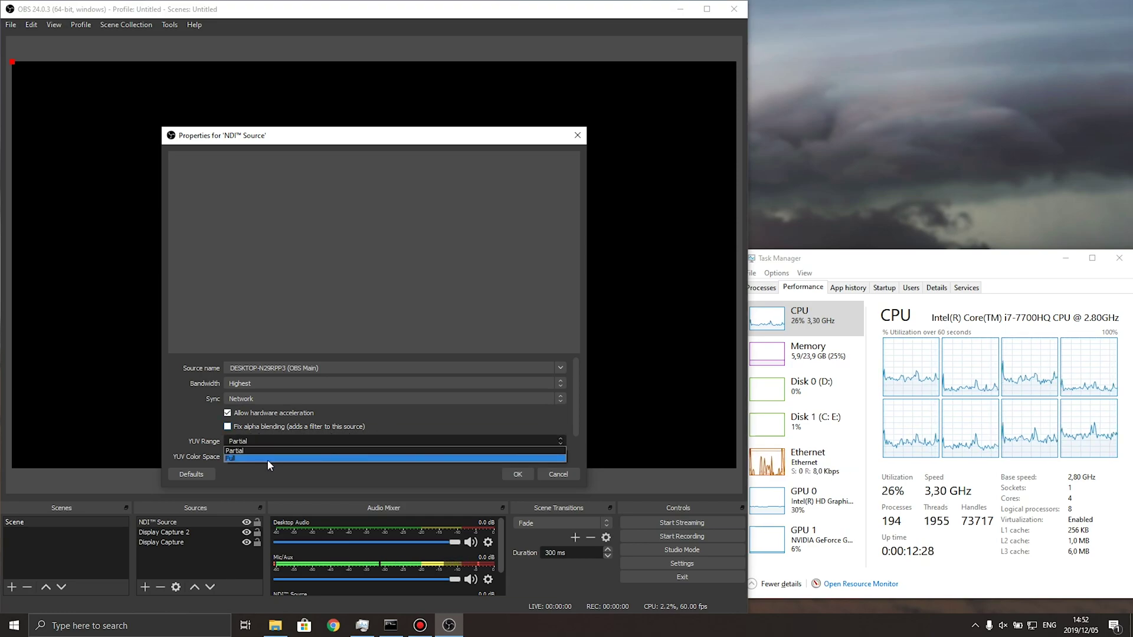
{"action": "left_click", "coordinate": [268, 459]}
{"action": "left_click", "coordinate": [245, 457]}
{"action": "left_click", "coordinate": [246, 466]}
{"action": "scroll", "coordinate": [202, 446], "scroll_direction": "down", "scroll_amount": 1}
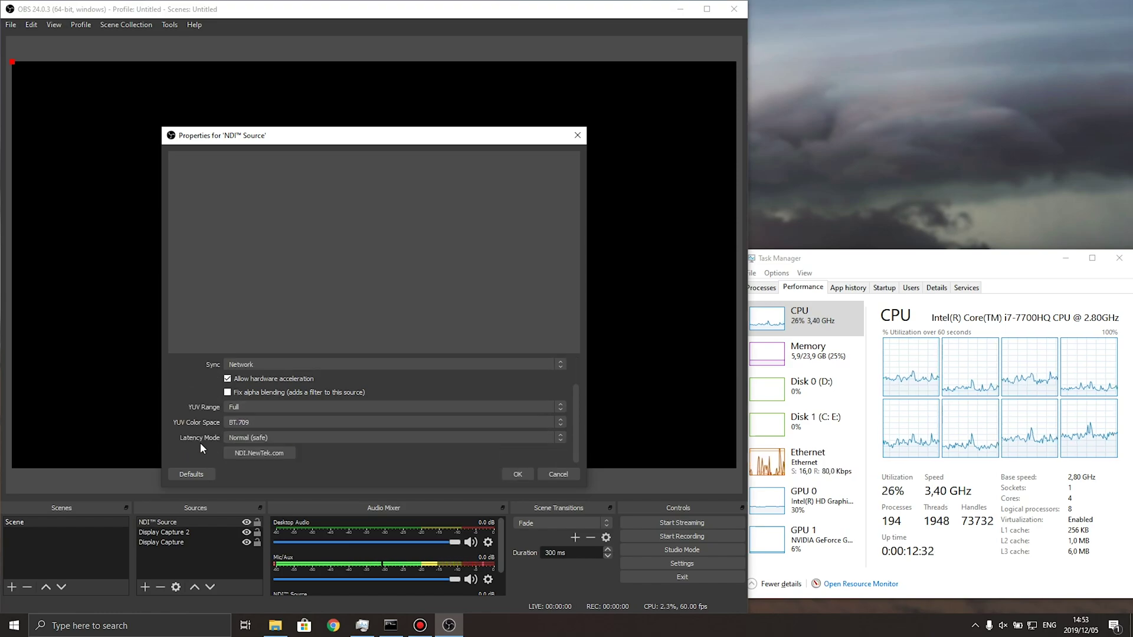
{"action": "scroll", "coordinate": [199, 442], "scroll_direction": "up", "scroll_amount": 1}
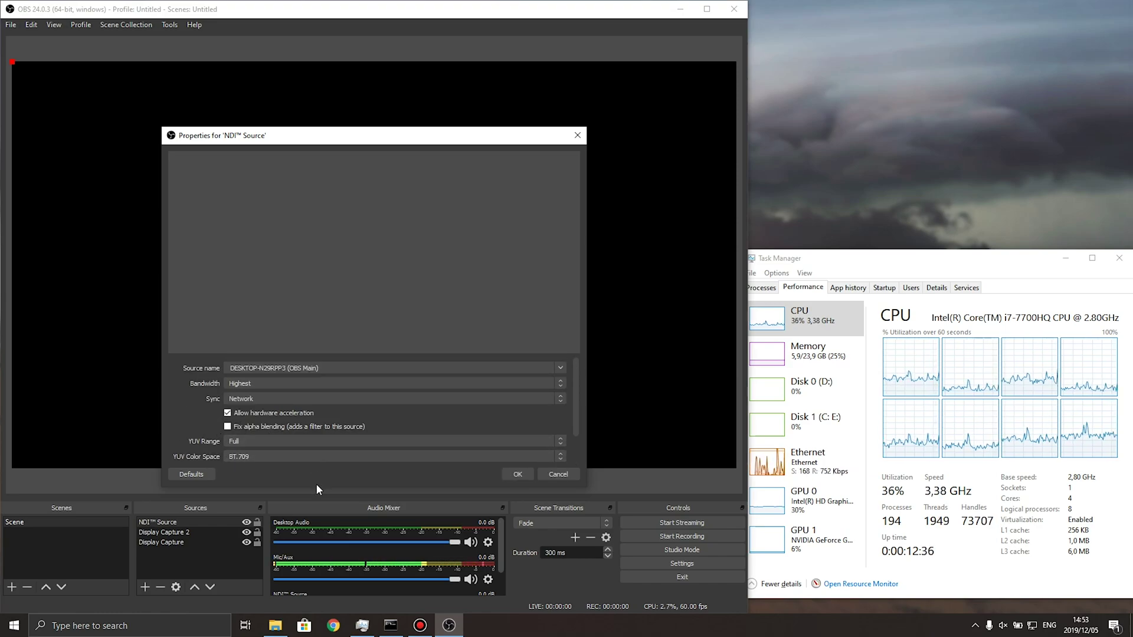
Enlarge the NDI Source properties to reveal Latency Mode, then open the main PC's Advanced settings
{"action": "left_click_drag", "start_coordinate": [316, 487], "coordinate": [317, 513]}
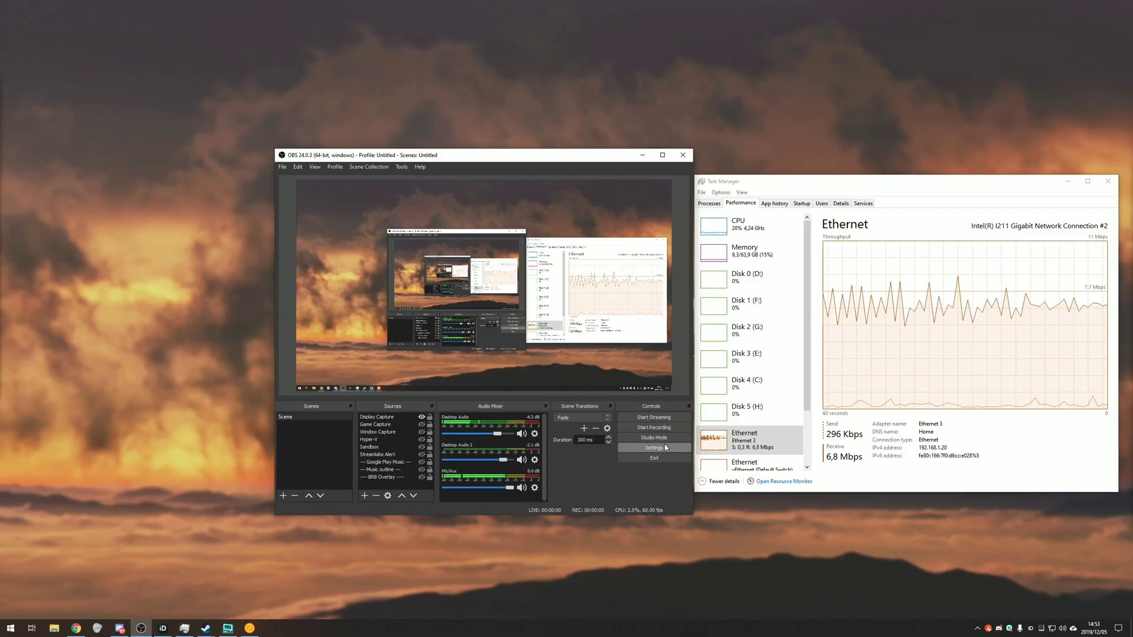
{"action": "left_click", "coordinate": [657, 487]}
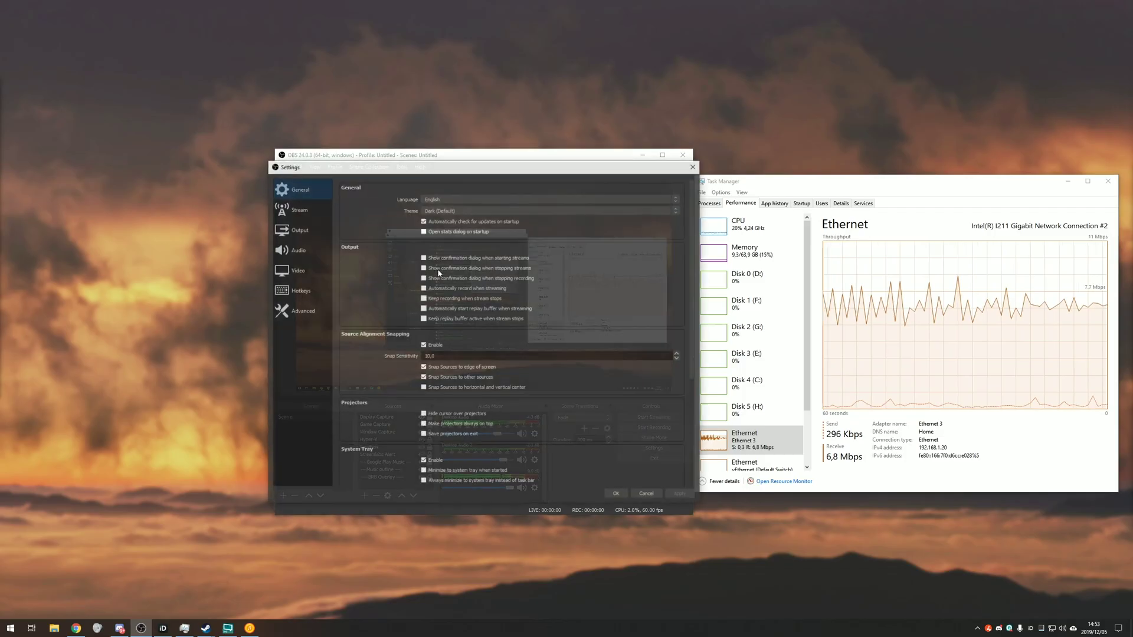
{"action": "left_click", "coordinate": [310, 307]}
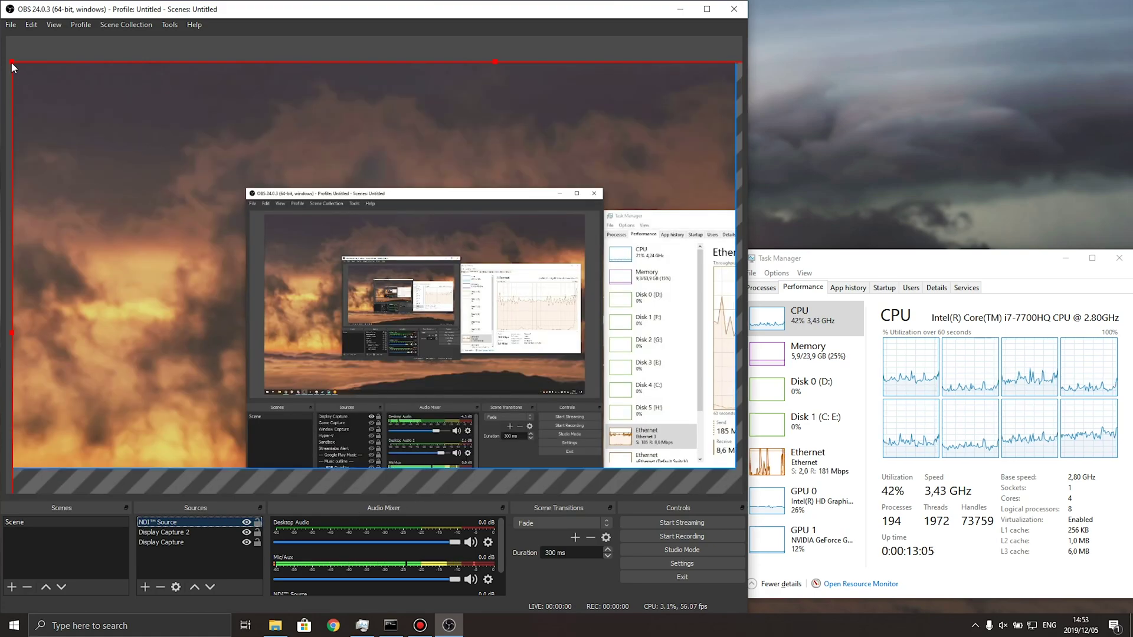
Stretch the NDI Source's corners to cover nearly the whole canvas, and make Task Manager taller
{"action": "left_click_drag", "start_coordinate": [12, 61], "coordinate": [125, 157]}
{"action": "mouse_move", "coordinate": [735, 467]}
{"action": "left_mouse_down"}
{"action": "mouse_move", "coordinate": [599, 391]}
{"action": "mouse_move", "coordinate": [731, 468]}
{"action": "left_mouse_up"}
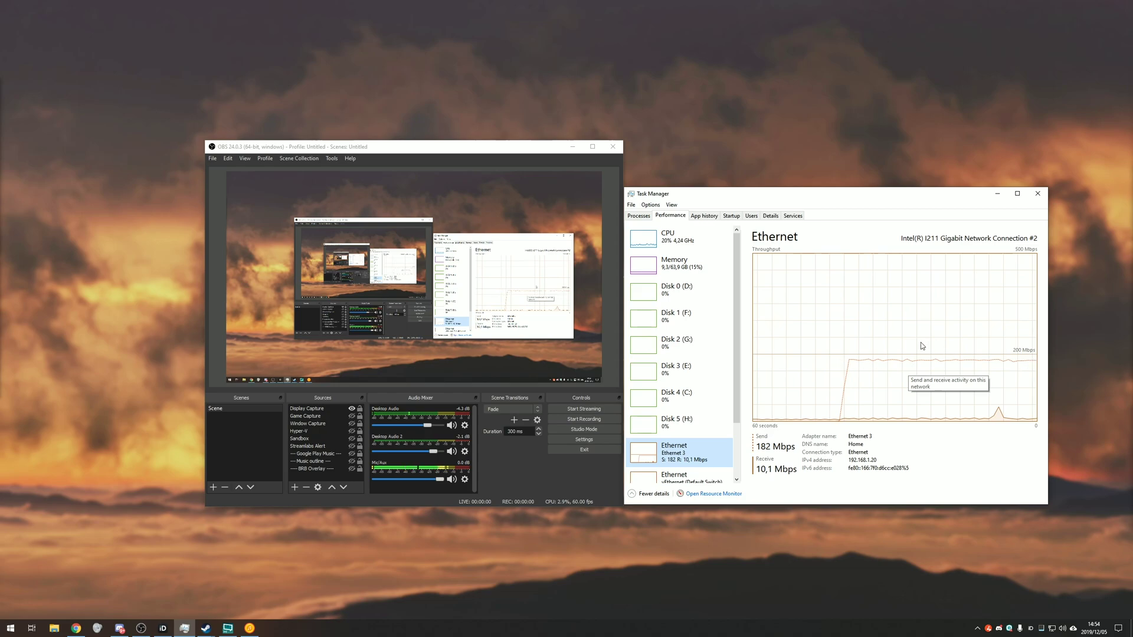
{"action": "left_click_drag", "start_coordinate": [726, 187], "coordinate": [725, 143]}
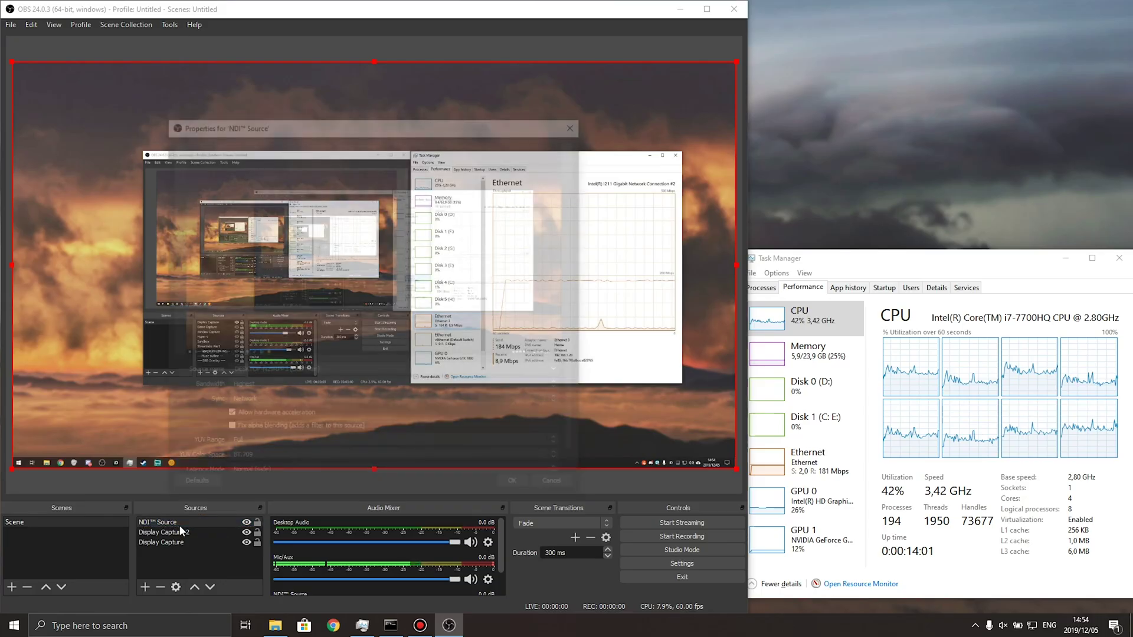
Set the NDI Source's bandwidth to Lowest and shrink it to a small top-left thumbnail
{"action": "double_click", "coordinate": [179, 525]}
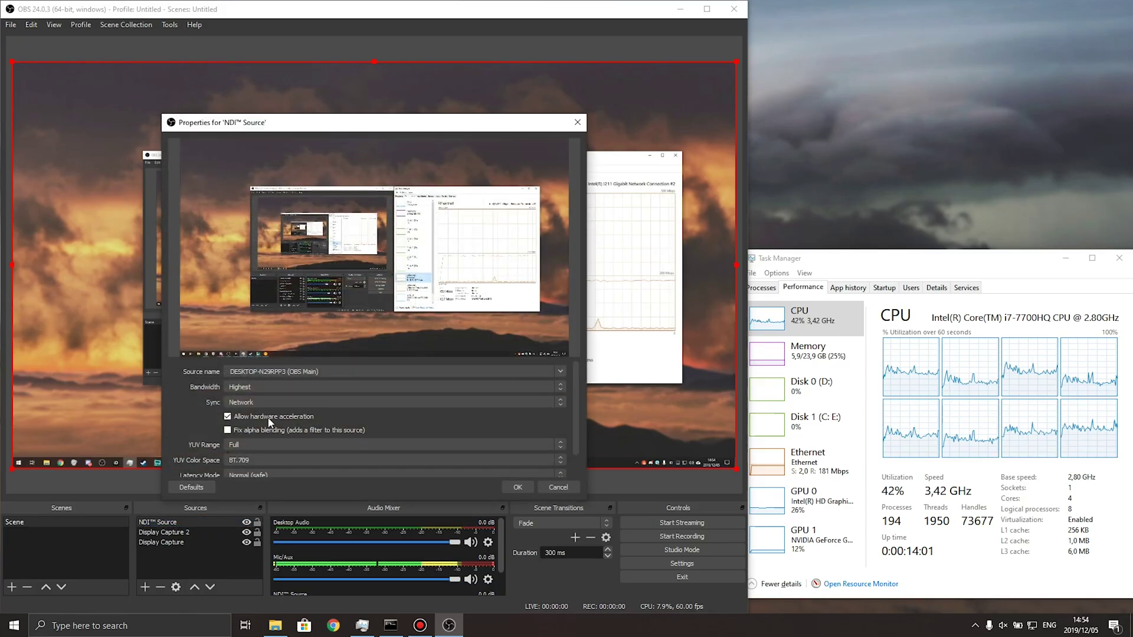
{"action": "left_click", "coordinate": [245, 385]}
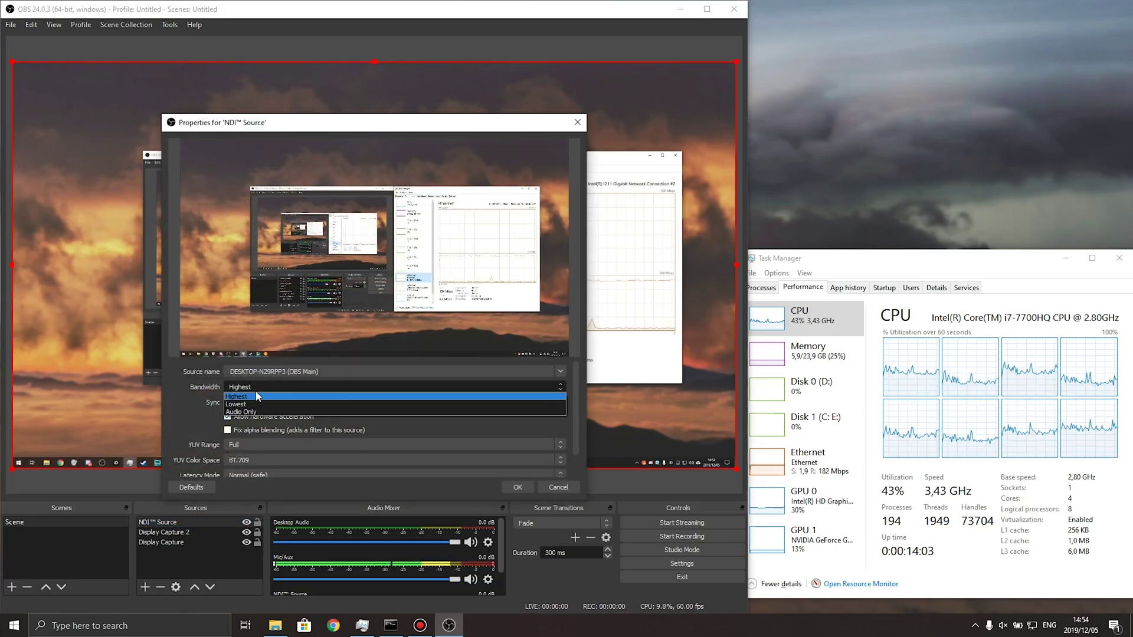
{"action": "left_click", "coordinate": [256, 403]}
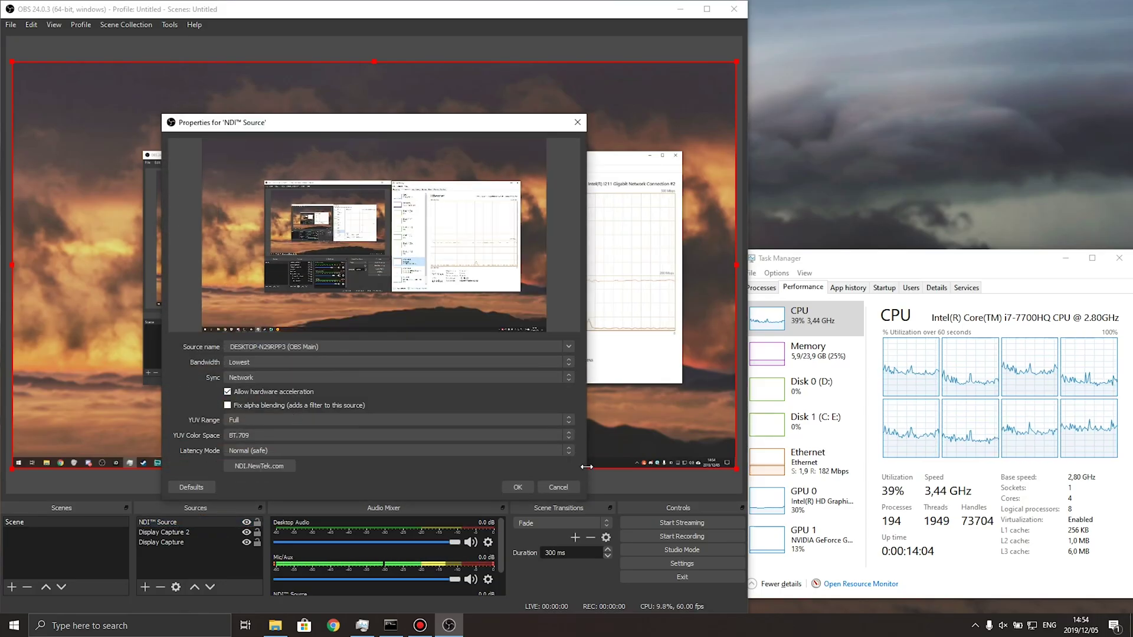
{"action": "left_click", "coordinate": [518, 486]}
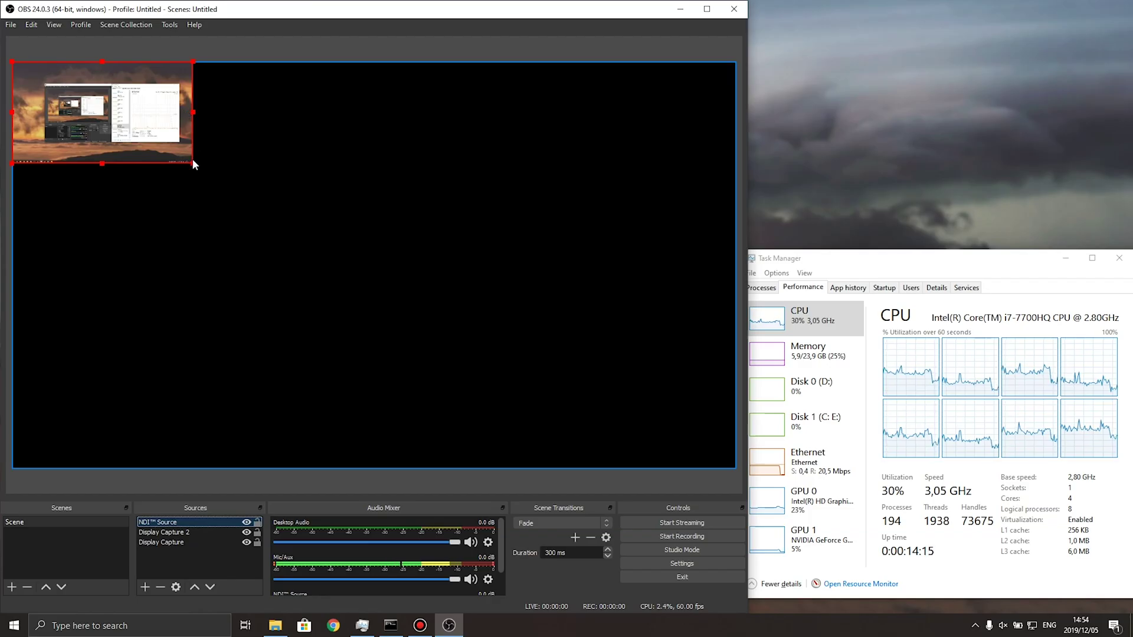
{"action": "left_click_drag", "start_coordinate": [192, 162], "coordinate": [154, 170]}
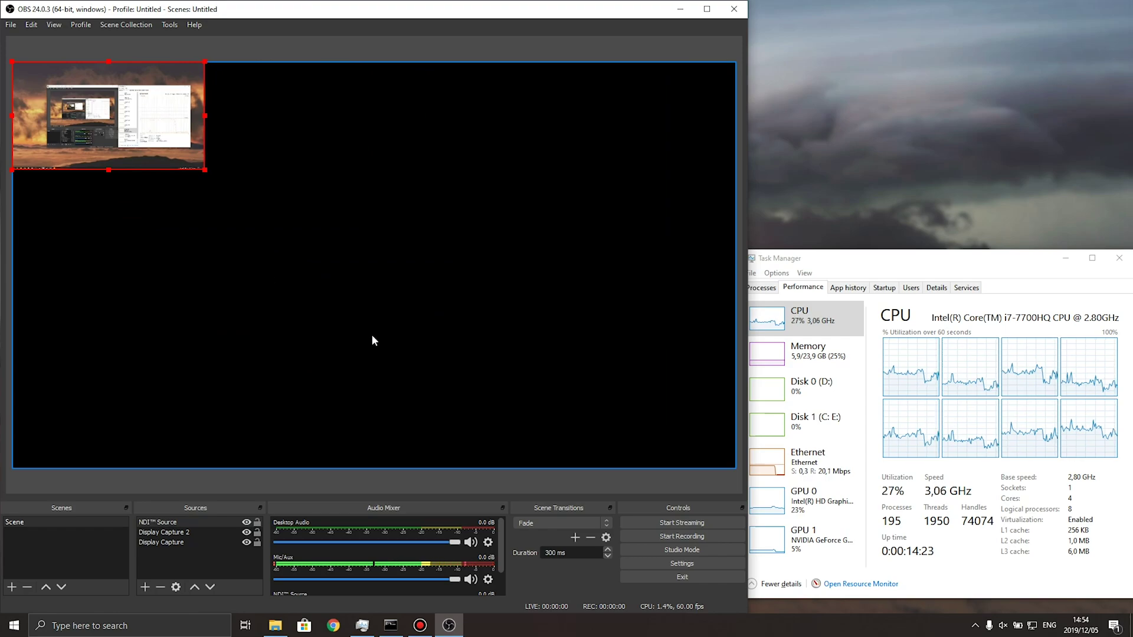
{"action": "left_click_drag", "start_coordinate": [203, 169], "coordinate": [181, 157]}
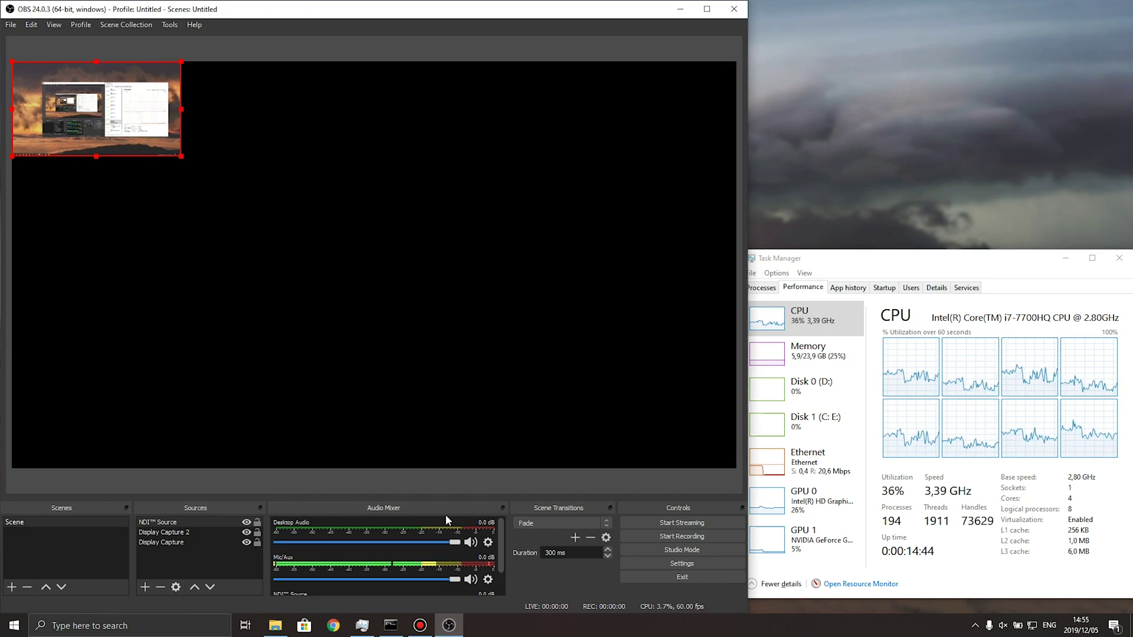
Put the NDI Source's bandwidth back to Highest and apply it
{"action": "double_click", "coordinate": [158, 522]}
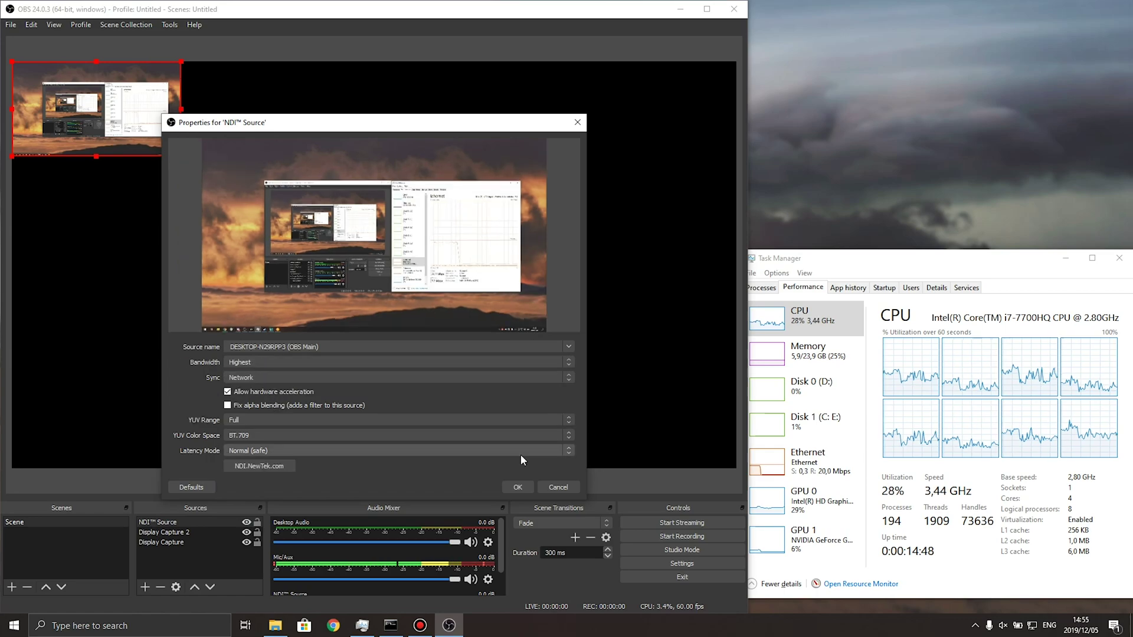
{"action": "left_click", "coordinate": [517, 485]}
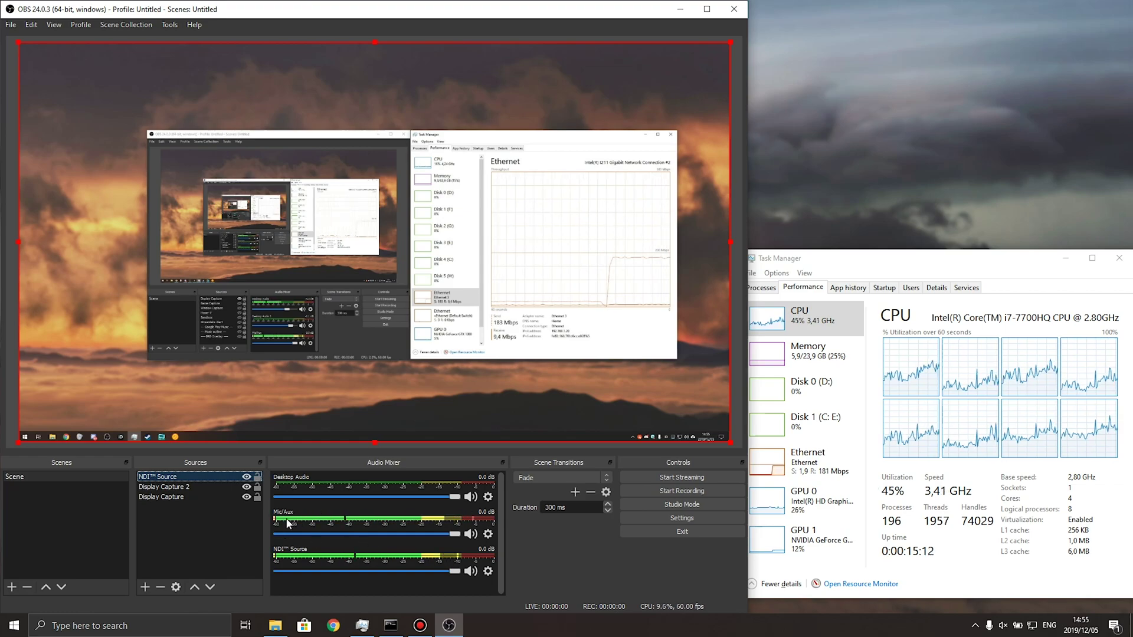
Drag the laptop's Mic/Aux fader to zero, shrink the preview, and open the main PC's Desktop Audio menu
{"action": "left_click_drag", "start_coordinate": [455, 534], "coordinate": [278, 534]}
{"action": "left_click_drag", "start_coordinate": [361, 453], "coordinate": [361, 443]}
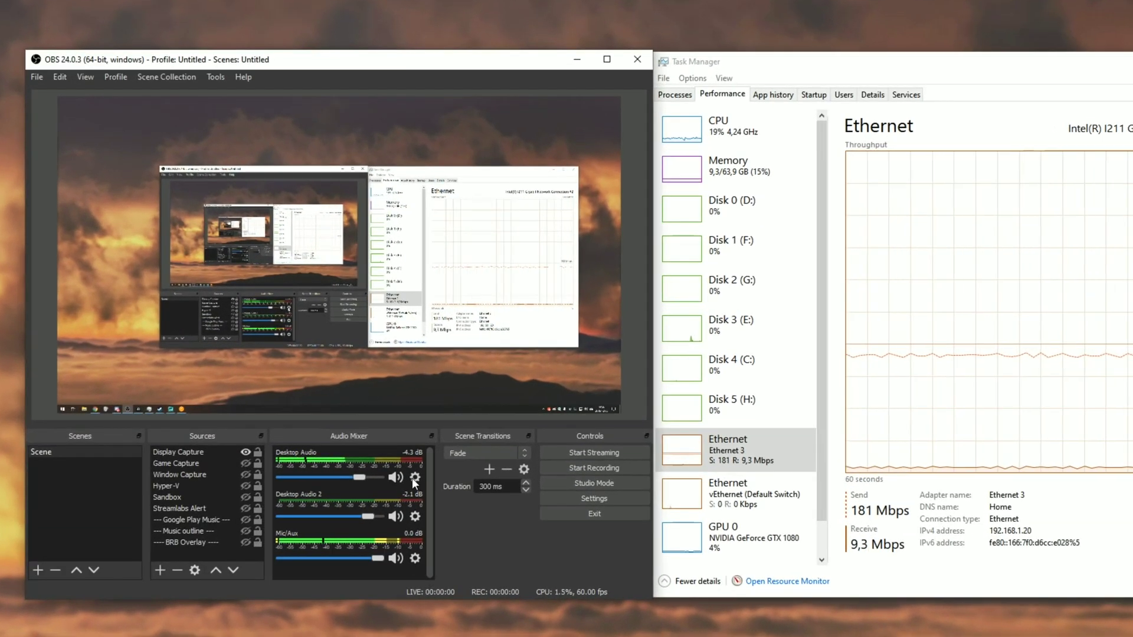
{"action": "left_click", "coordinate": [415, 477]}
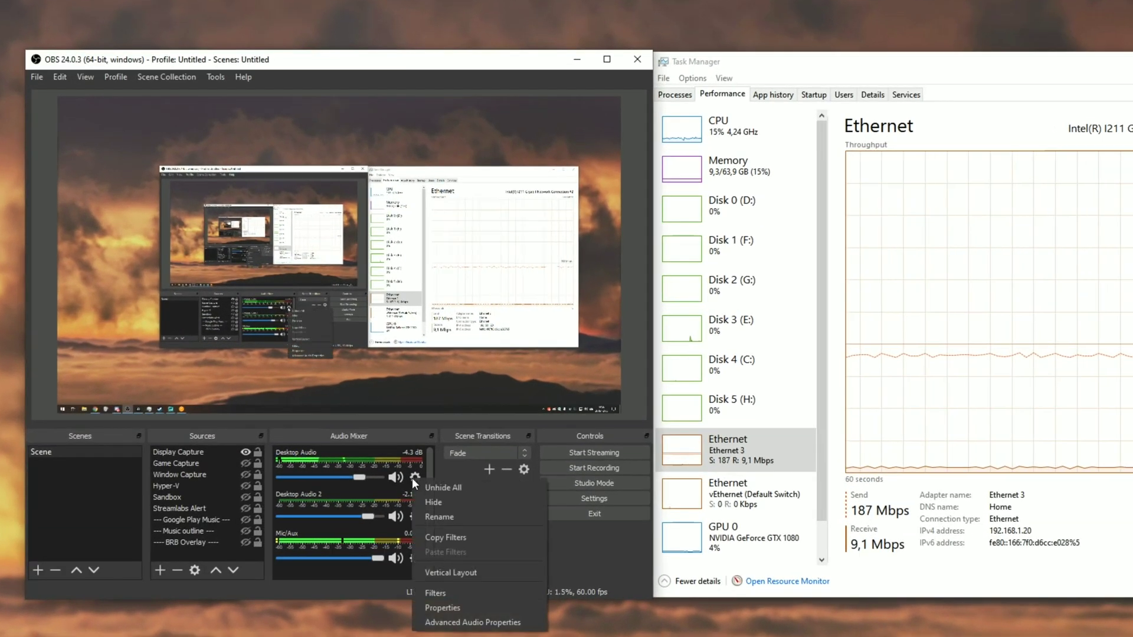
In Desktop Audio filters, cancel the second NDI output and keep Main a enabled with NDI name 'DAW 1'
{"action": "left_click", "coordinate": [440, 551]}
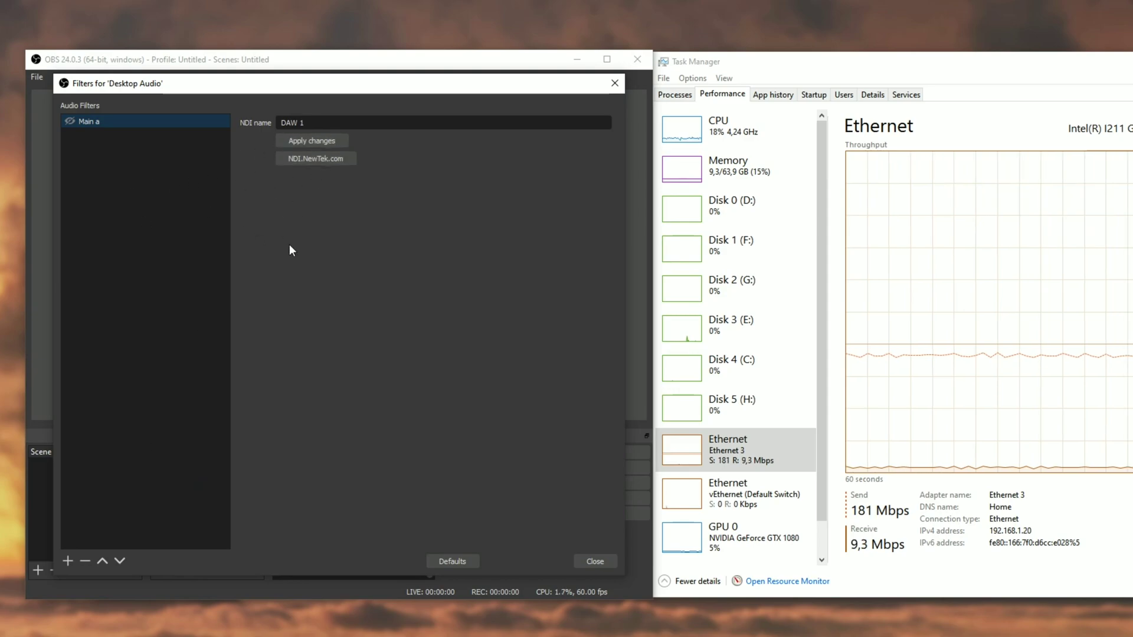
{"action": "left_click", "coordinate": [64, 561]}
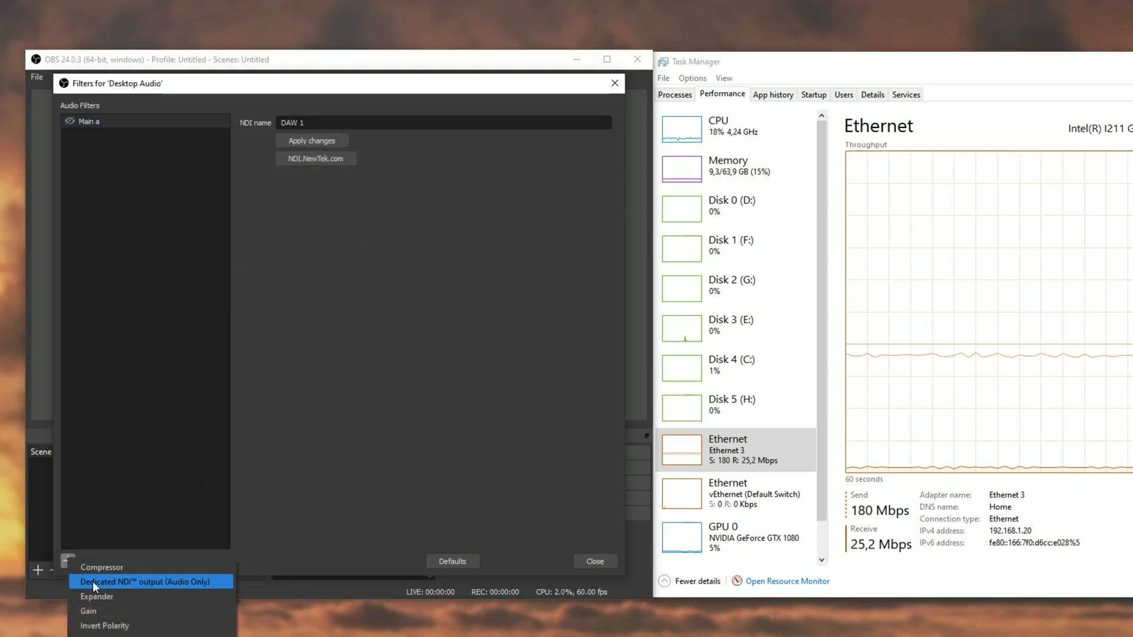
{"action": "left_click", "coordinate": [164, 581]}
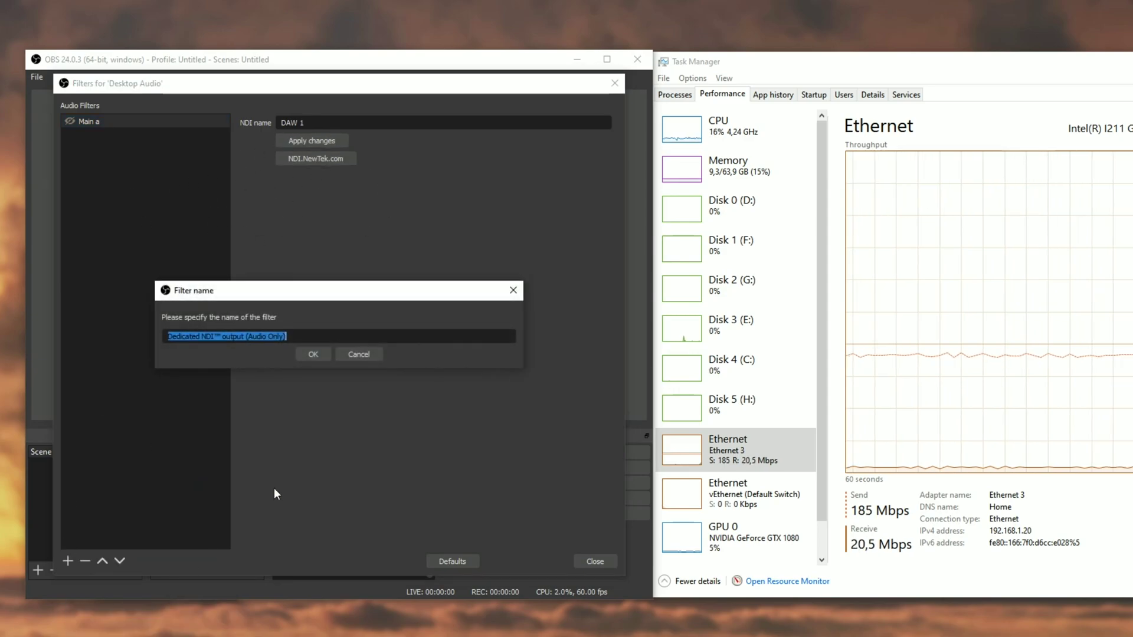
{"action": "left_click", "coordinate": [354, 352]}
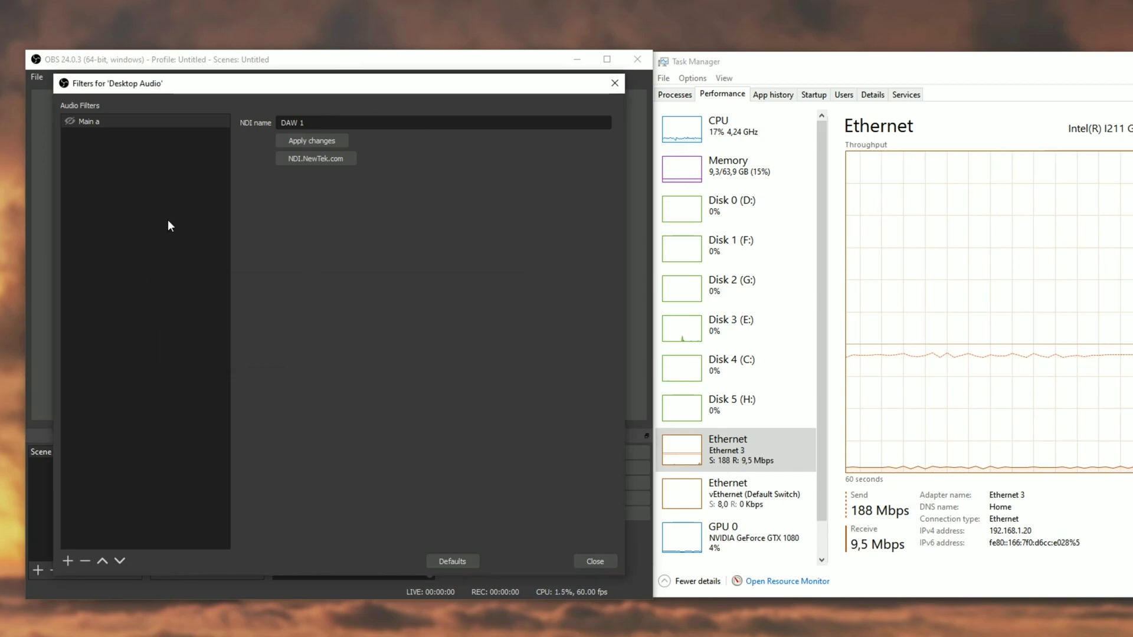
{"action": "left_click", "coordinate": [323, 120]}
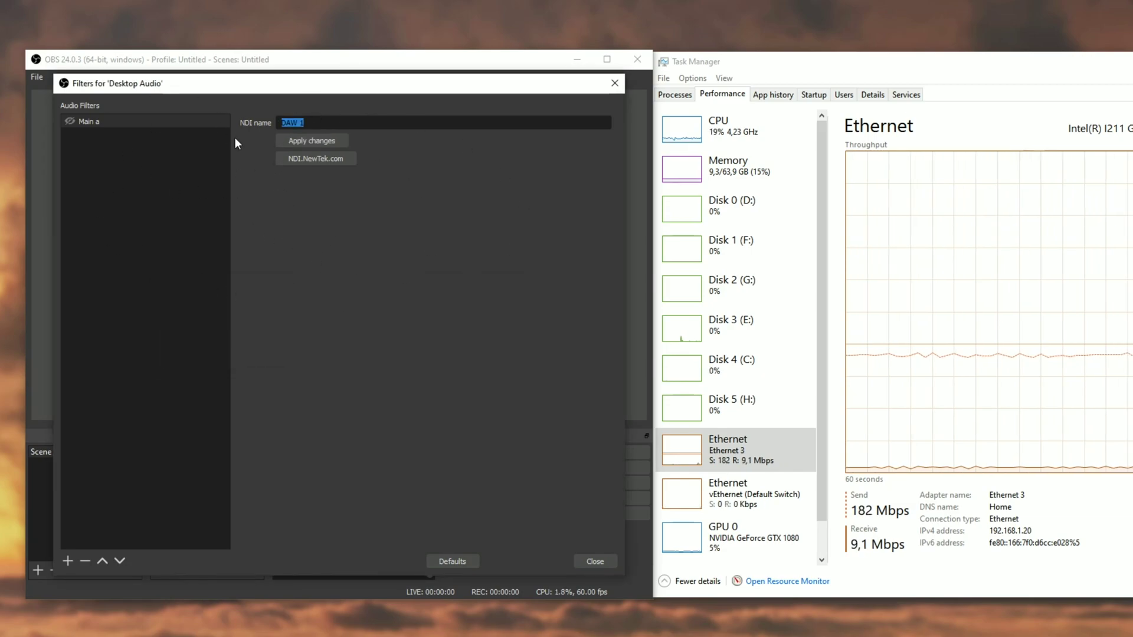
{"action": "left_click", "coordinate": [70, 121]}
{"action": "left_click", "coordinate": [69, 122]}
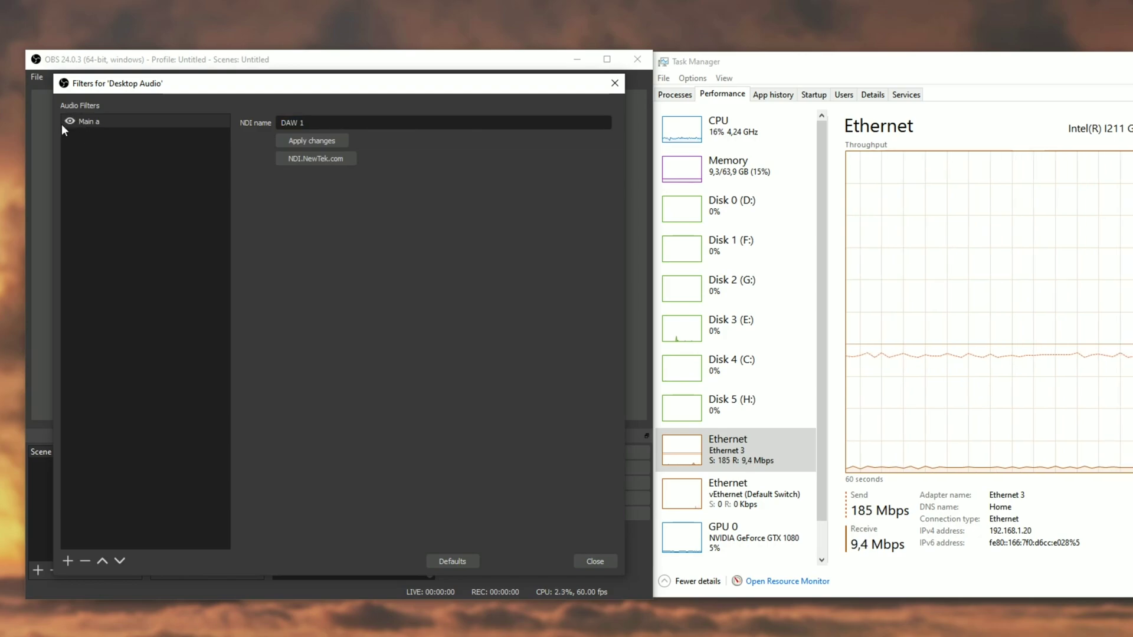
{"action": "left_click", "coordinate": [595, 561]}
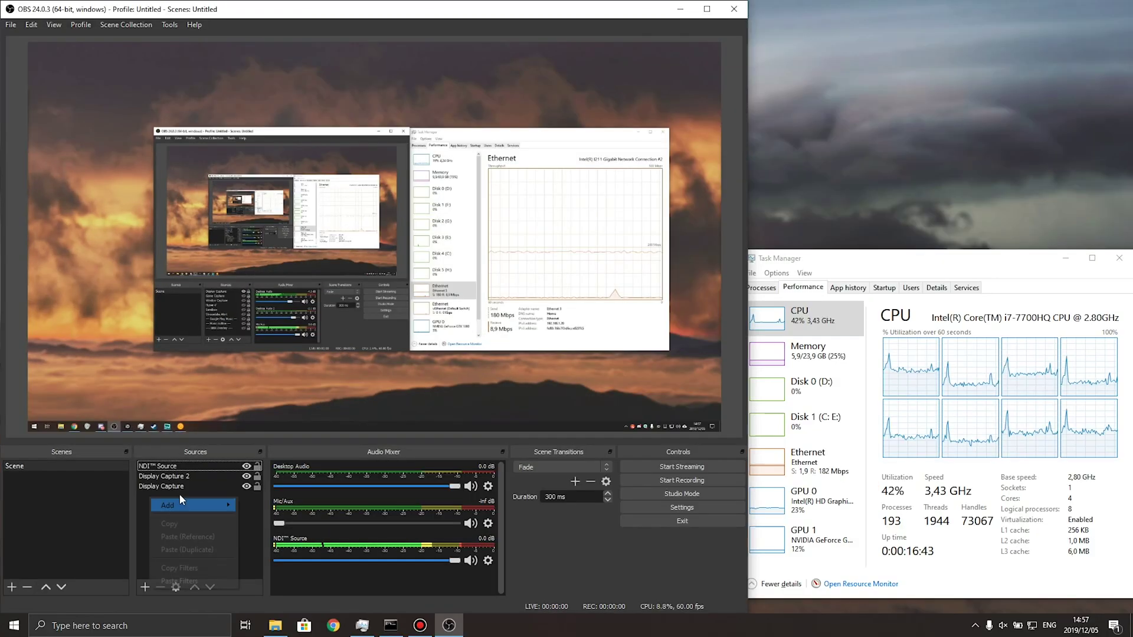
Add NDI source 'DAW 1' on the DAW 1 stream with Audio Only bandwidth and Low (experimental) latency
{"action": "right_click", "coordinate": [179, 496]}
{"action": "mouse_move", "coordinate": [186, 506]}
{"action": "left_click", "coordinate": [285, 528]}
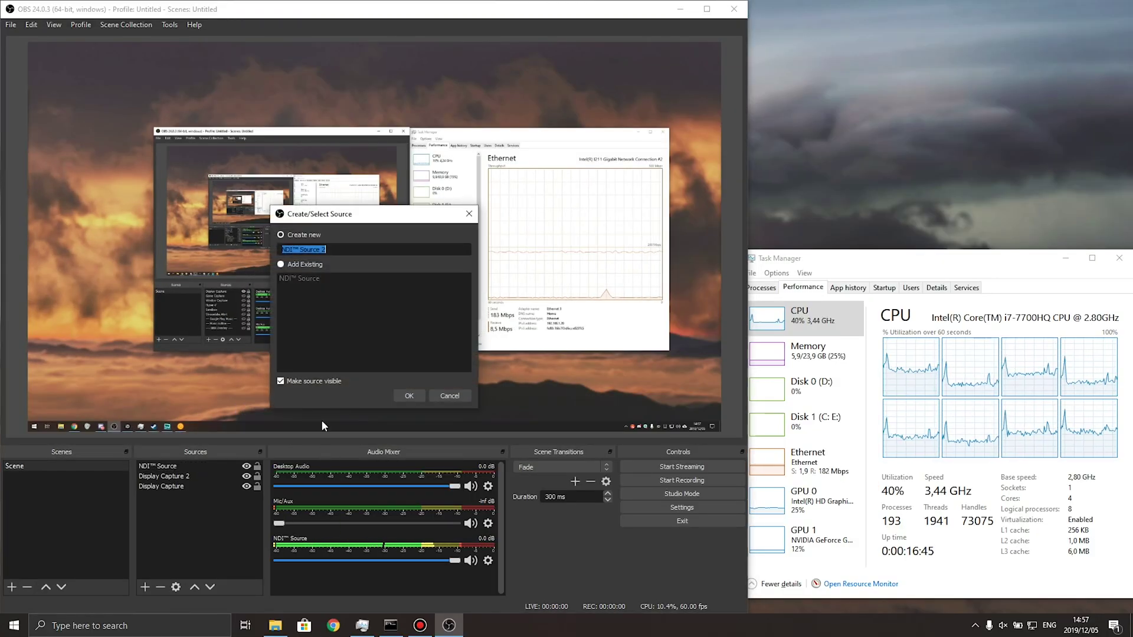
{"action": "type", "text": "DAW 1"}
{"action": "key", "text": "Return"}
{"action": "left_click", "coordinate": [562, 372]}
{"action": "left_click", "coordinate": [320, 382]}
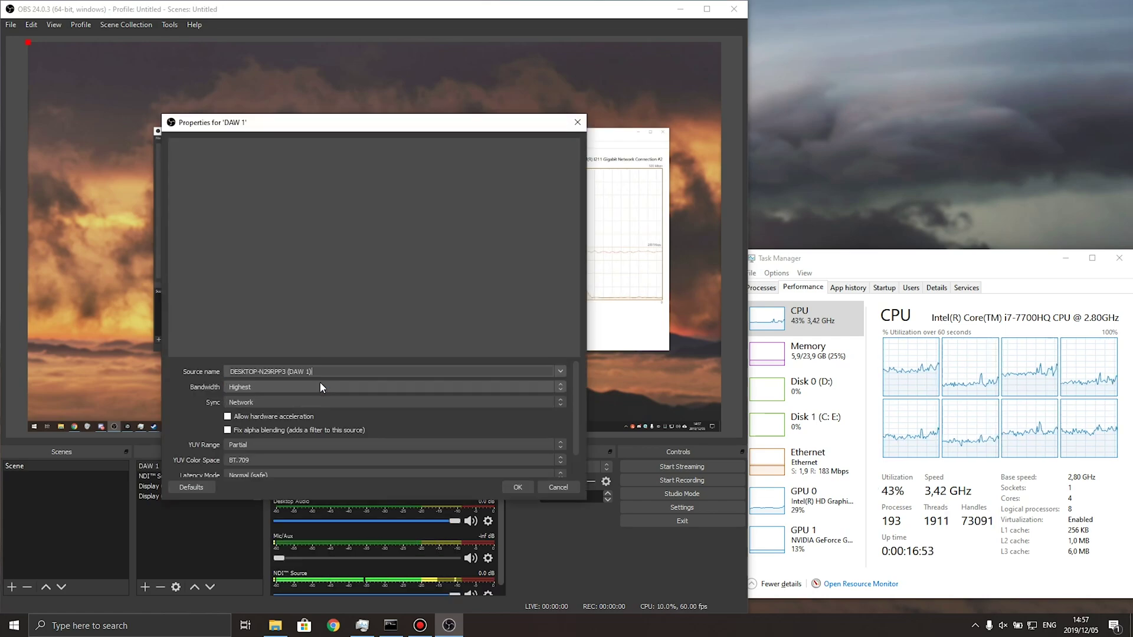
{"action": "left_click", "coordinate": [230, 387]}
{"action": "left_click", "coordinate": [242, 411]}
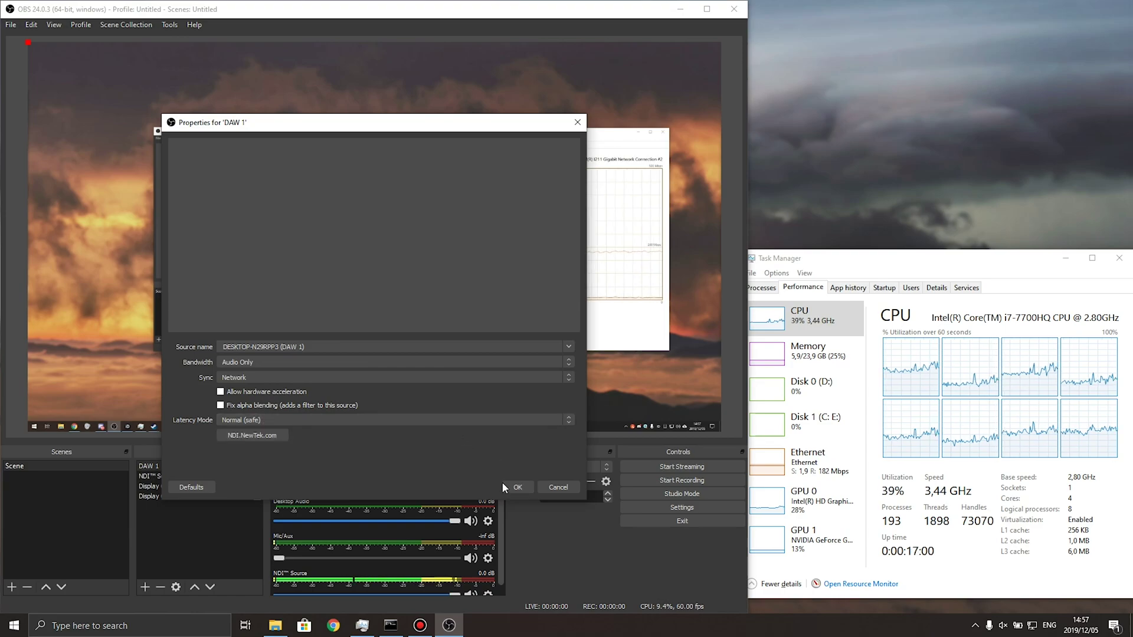
{"action": "left_click", "coordinate": [462, 421]}
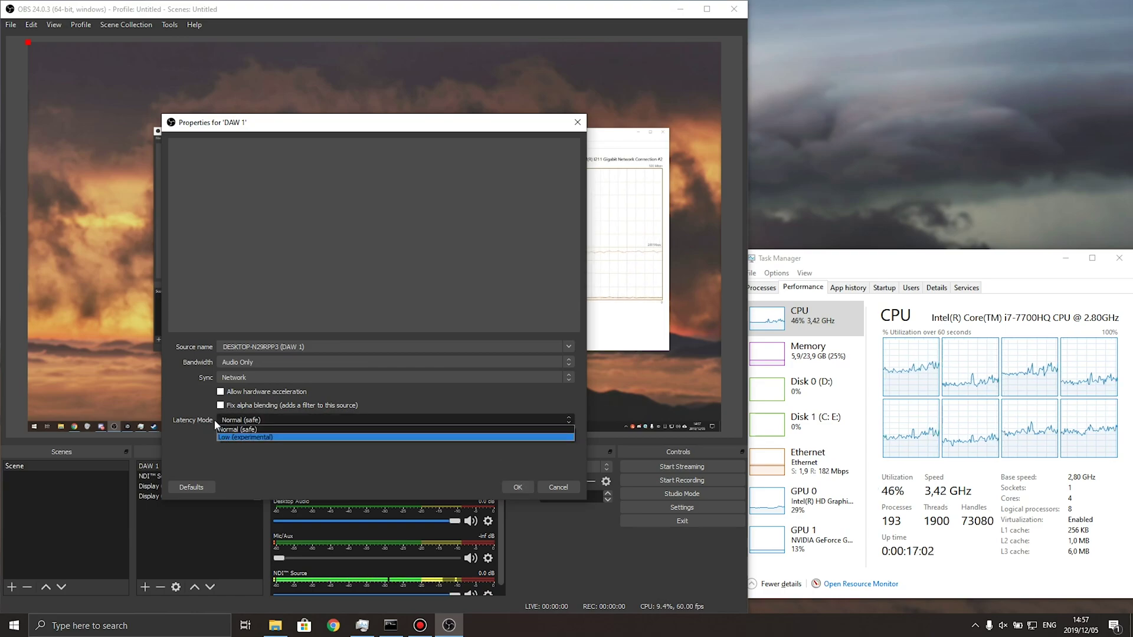
{"action": "left_click", "coordinate": [238, 437]}
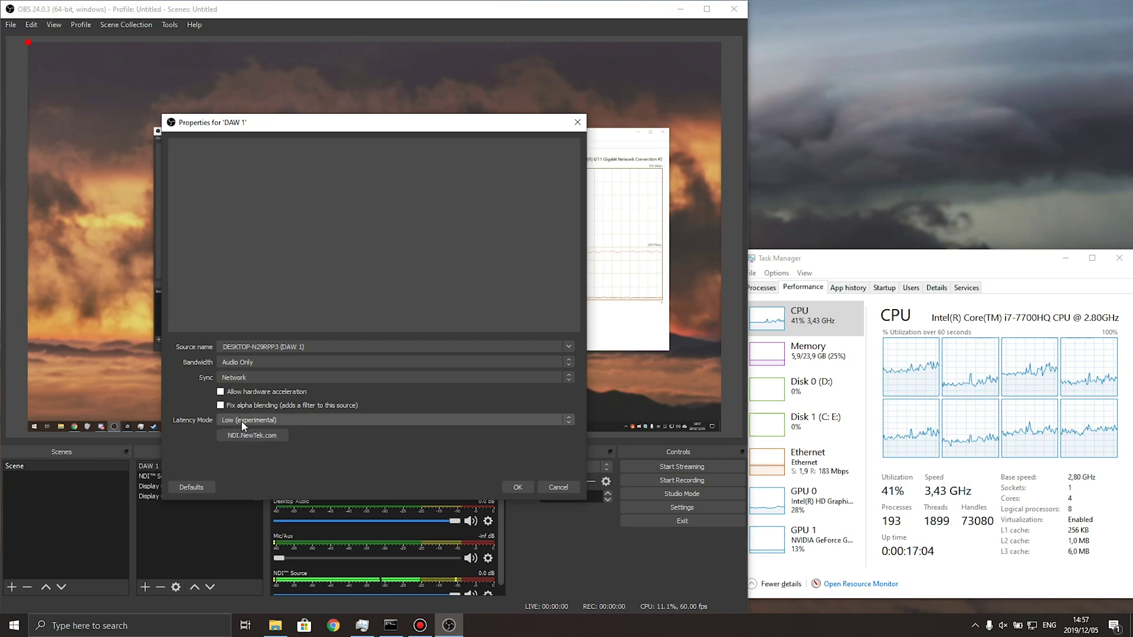
{"action": "left_click", "coordinate": [511, 488]}
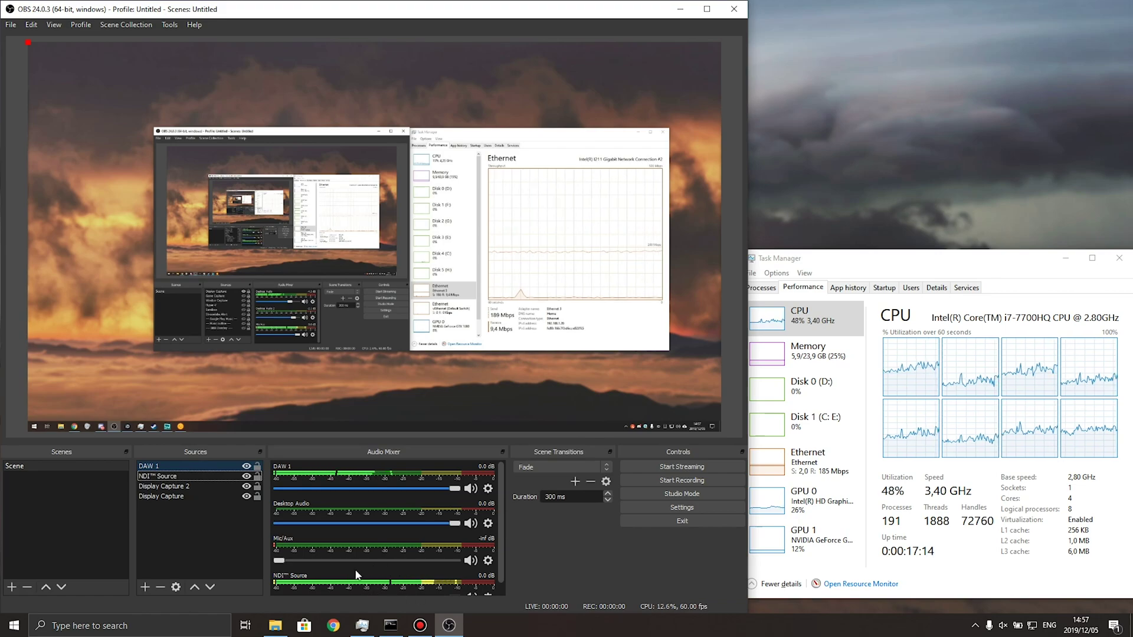
Add NDI source 'NDI Mic' on the main PC's mic stream with Low (experimental) latency
{"action": "right_click", "coordinate": [204, 512]}
{"action": "mouse_move", "coordinate": [232, 522]}
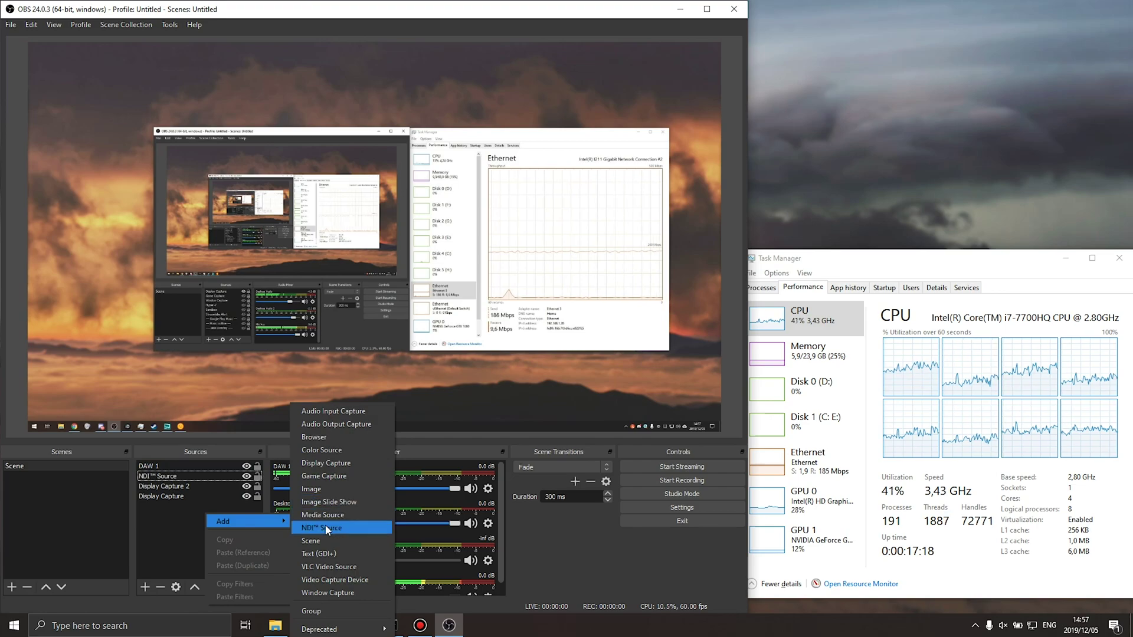
{"action": "left_click", "coordinate": [313, 523]}
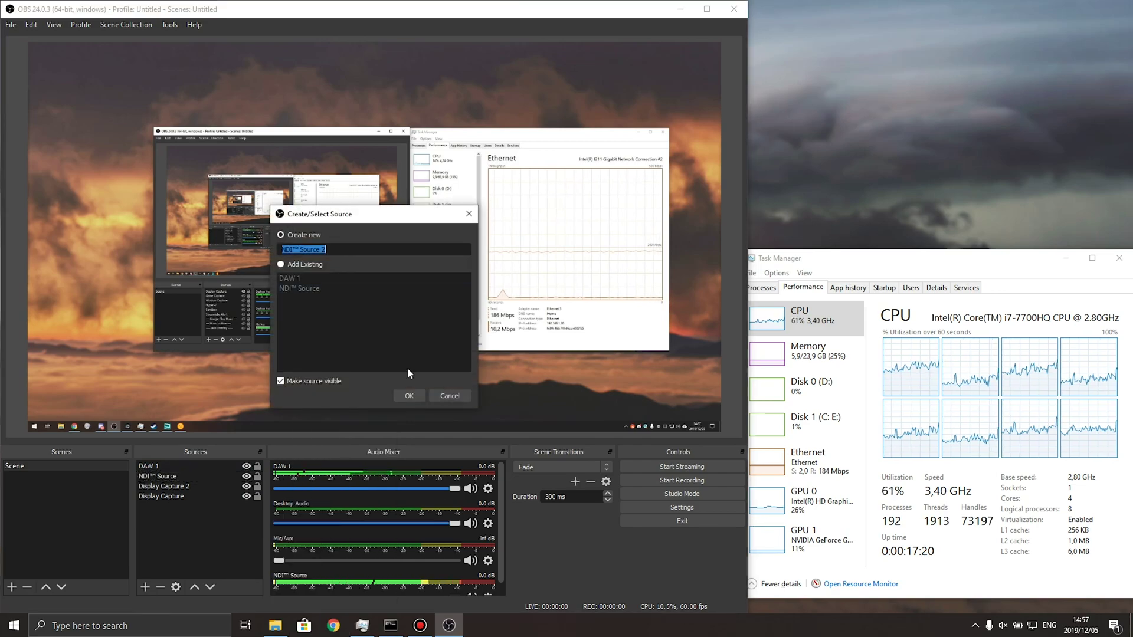
{"action": "type", "text": "NDI Mic"}
{"action": "key", "text": "Return"}
{"action": "left_click", "coordinate": [408, 370]}
{"action": "left_click", "coordinate": [302, 394]}
{"action": "scroll", "coordinate": [302, 390], "scroll_direction": "down", "scroll_amount": 2}
{"action": "left_click", "coordinate": [269, 413]}
{"action": "left_click", "coordinate": [256, 435]}
{"action": "left_click", "coordinate": [516, 488]}
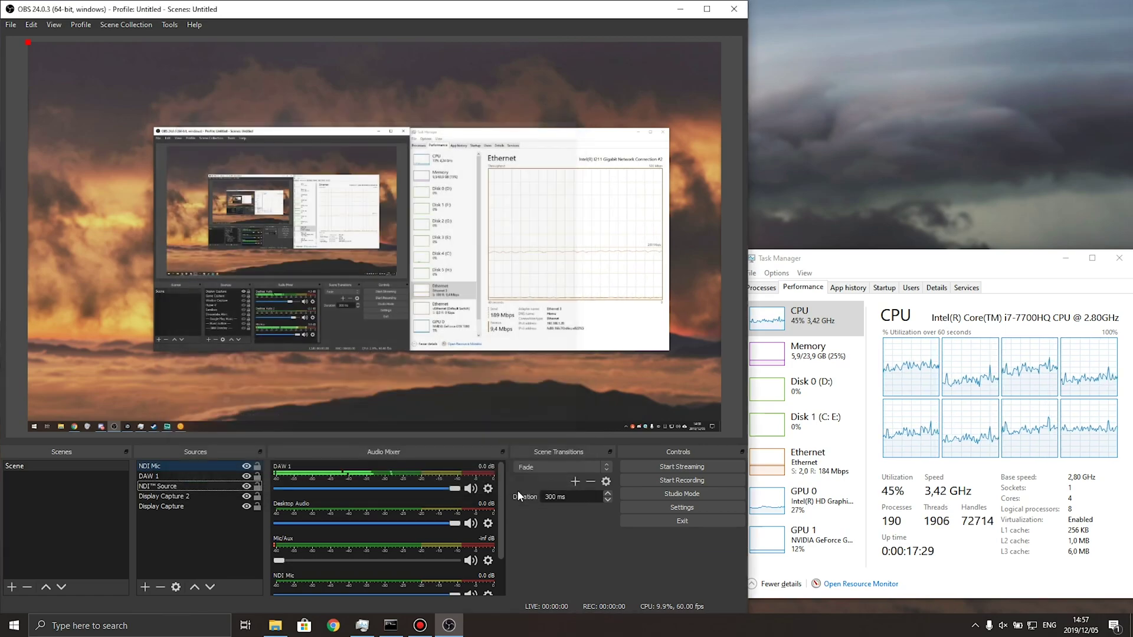
{"action": "left_click_drag", "start_coordinate": [499, 508], "coordinate": [498, 538]}
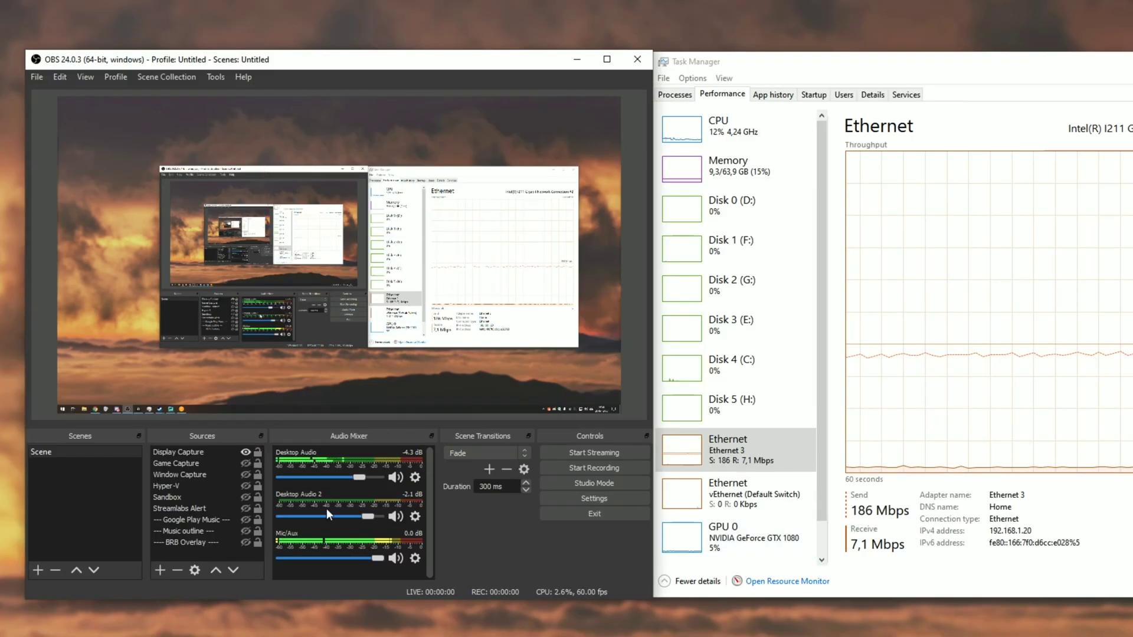
Check the Mic/Aux filters, then raise the splitter so DAW 1 through NDI™ Source all show
{"action": "left_click", "coordinate": [416, 558]}
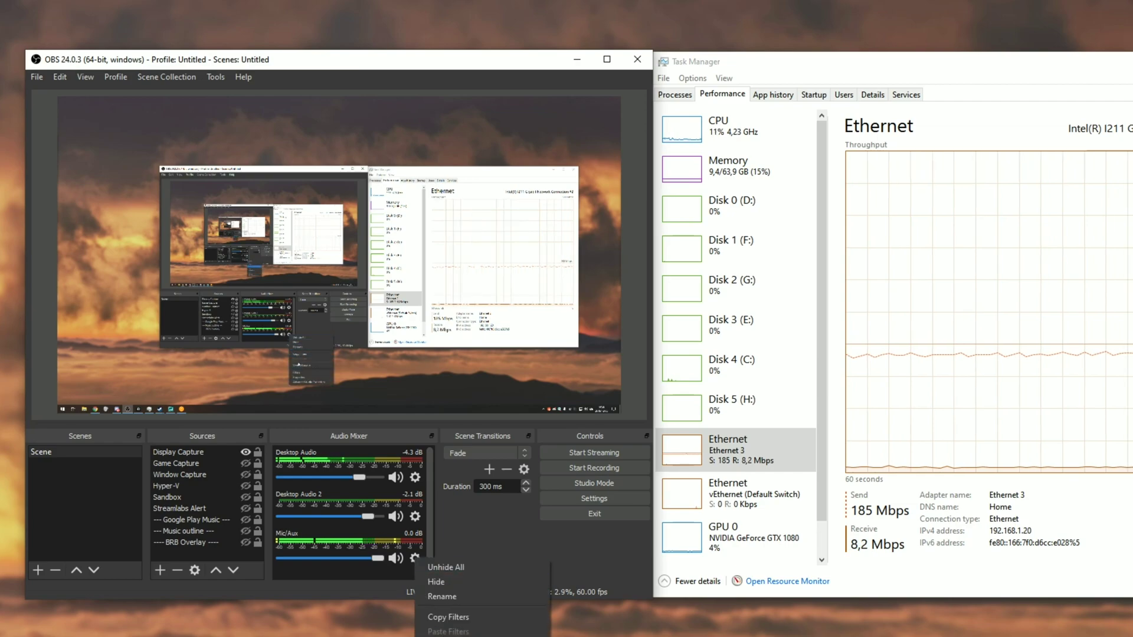
{"action": "left_click", "coordinate": [440, 627]}
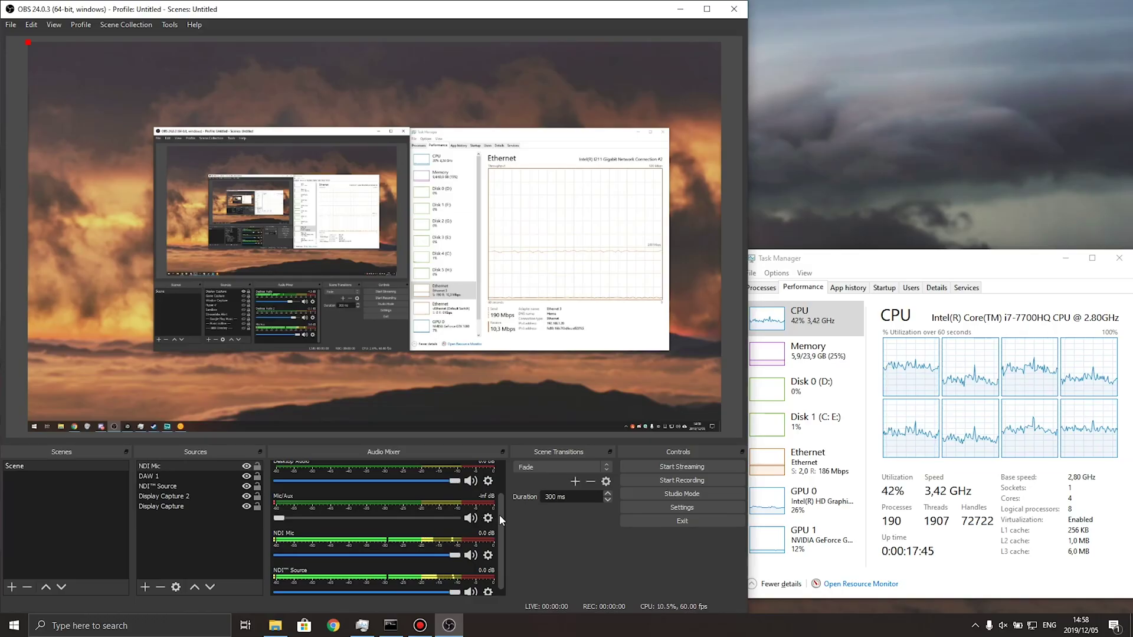
{"action": "left_click_drag", "start_coordinate": [499, 515], "coordinate": [499, 508]}
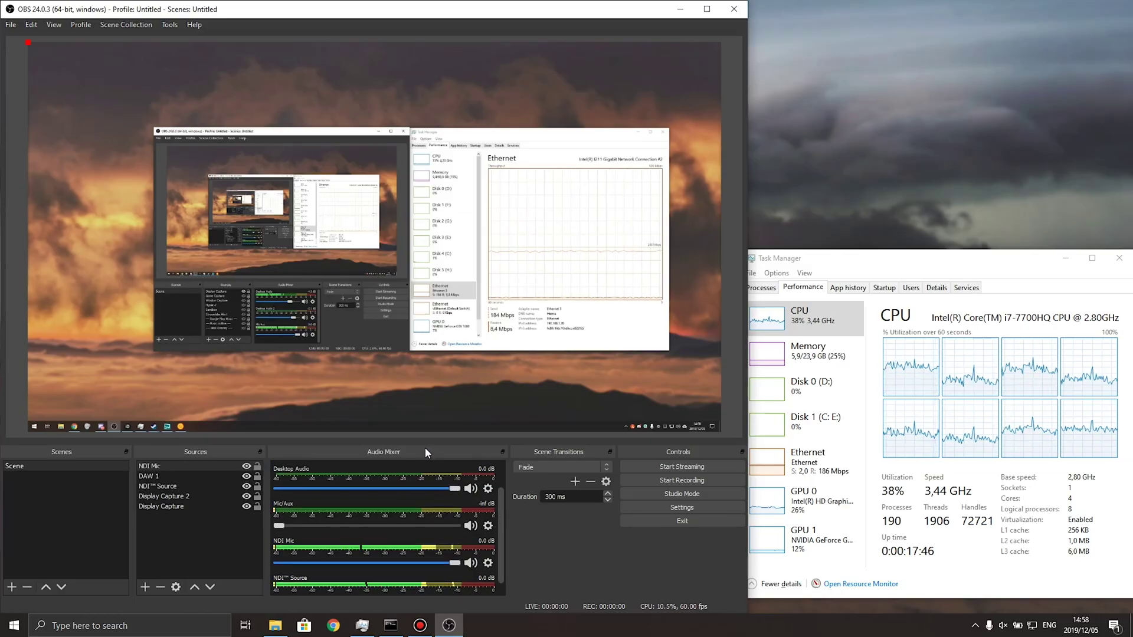
{"action": "left_click_drag", "start_coordinate": [417, 449], "coordinate": [404, 394]}
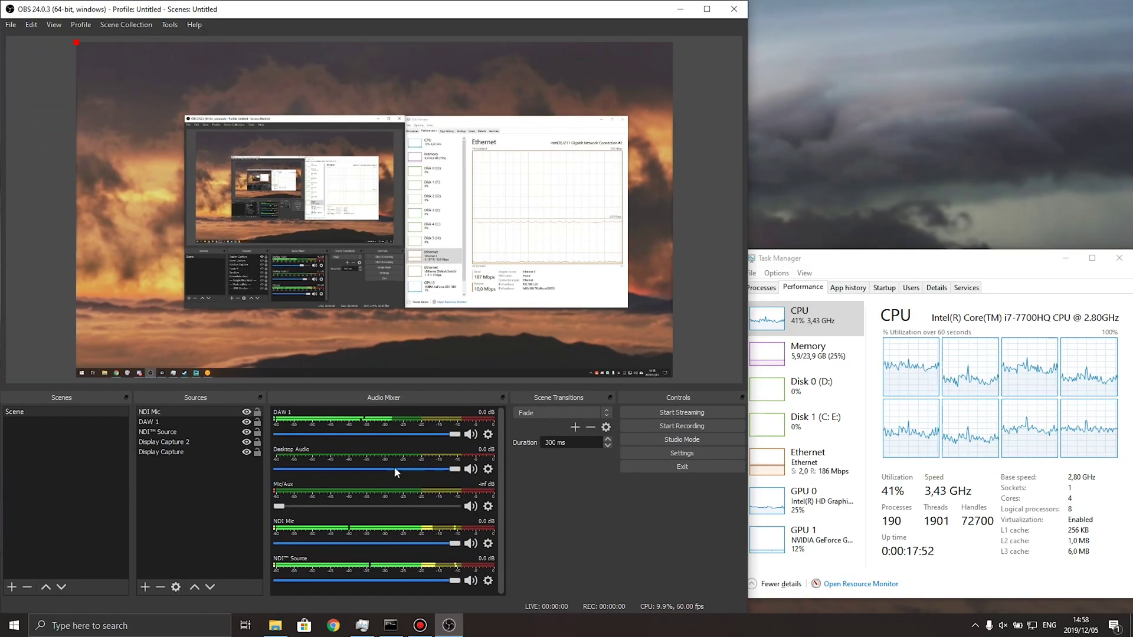
{"action": "left_click", "coordinate": [488, 434]}
{"action": "left_click", "coordinate": [534, 557]}
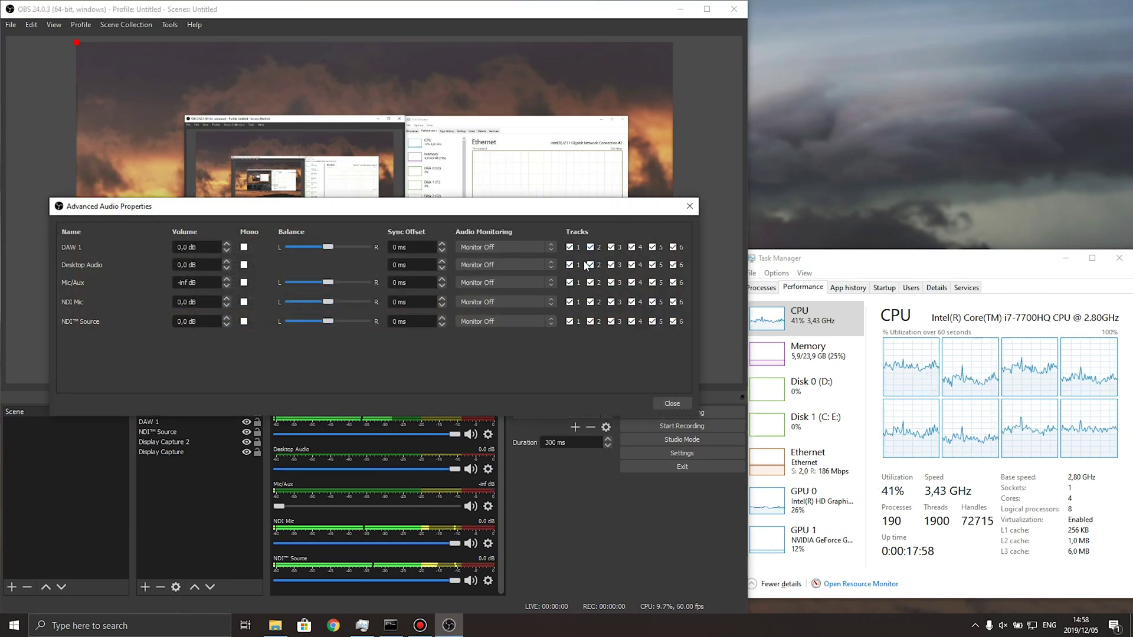
{"action": "left_click", "coordinate": [669, 404]}
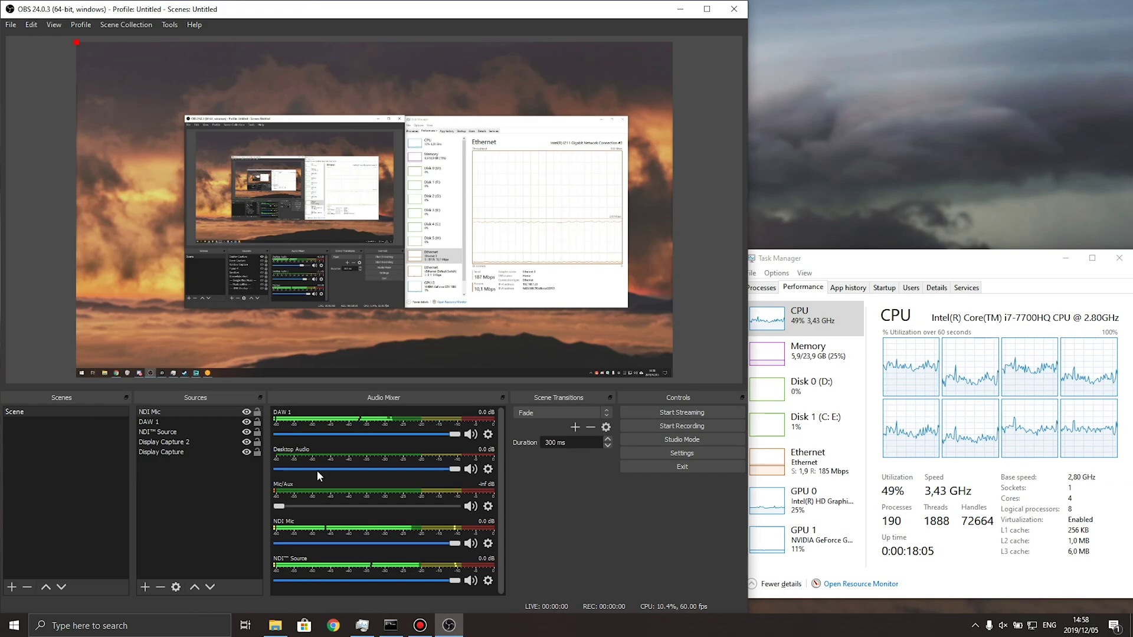
{"action": "key", "text": "Down"}
{"action": "key", "text": "Down"}
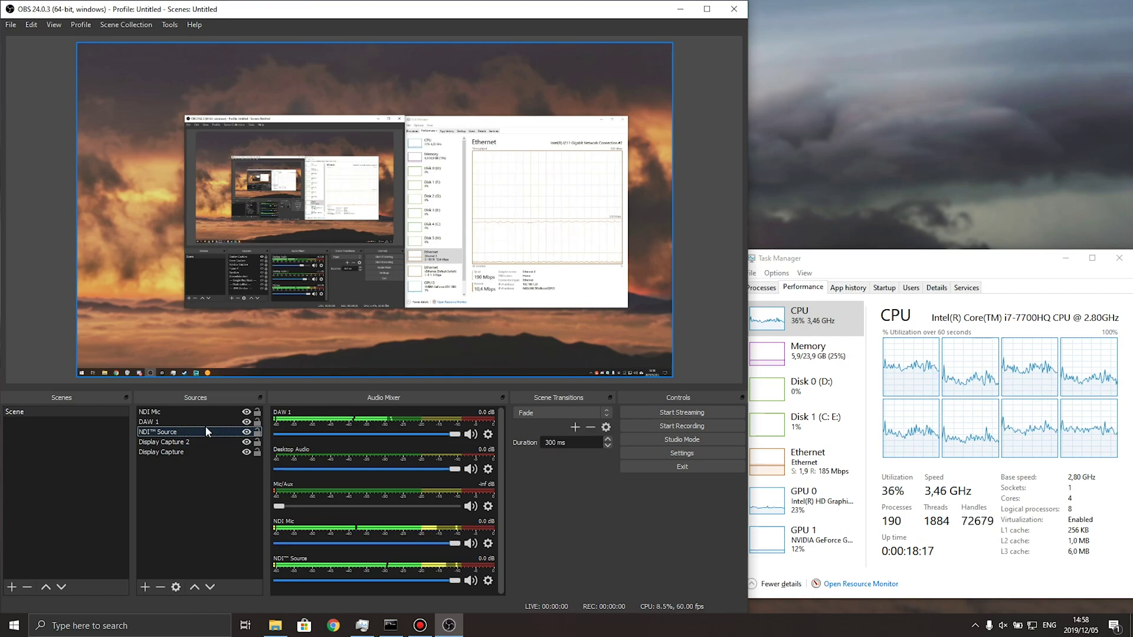
{"action": "right_click", "coordinate": [176, 413]}
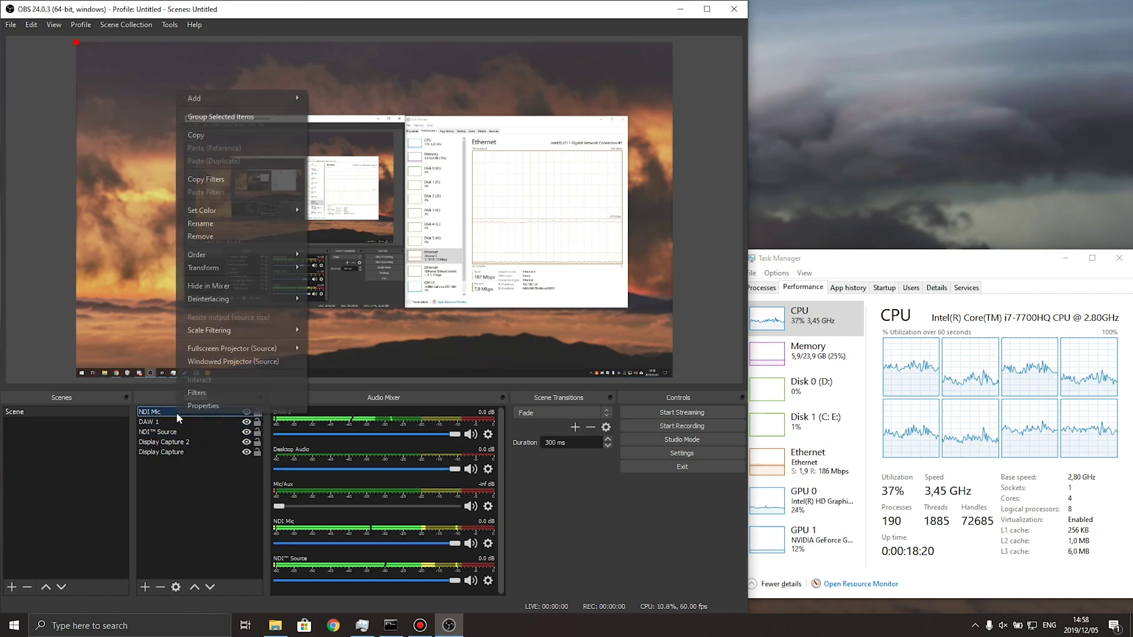
{"action": "left_click", "coordinate": [215, 390]}
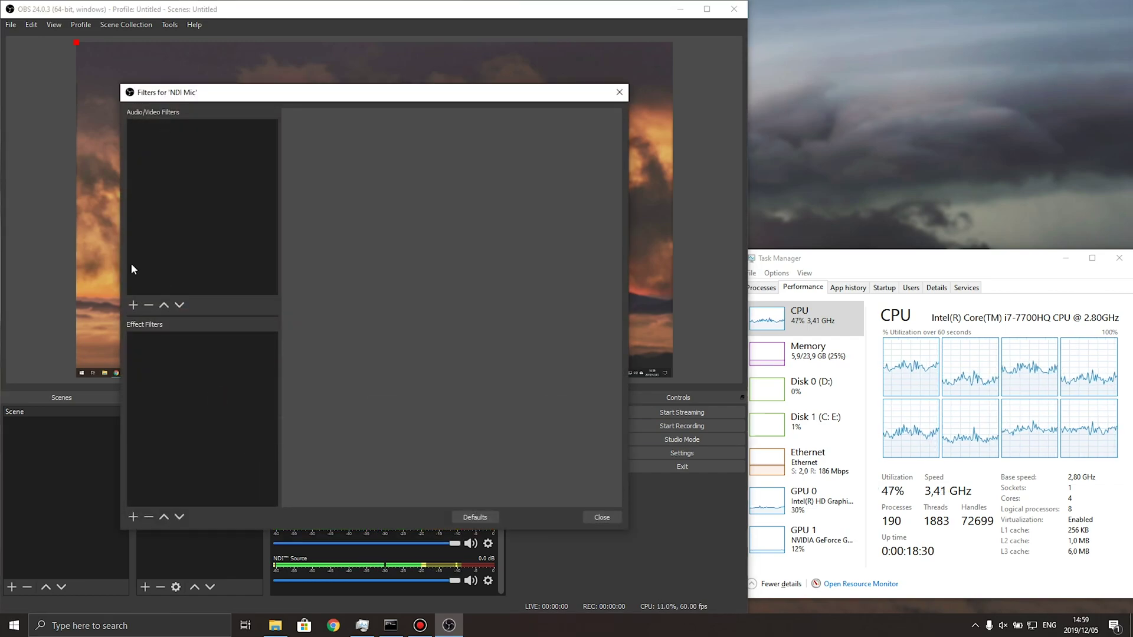
{"action": "left_click", "coordinate": [133, 305]}
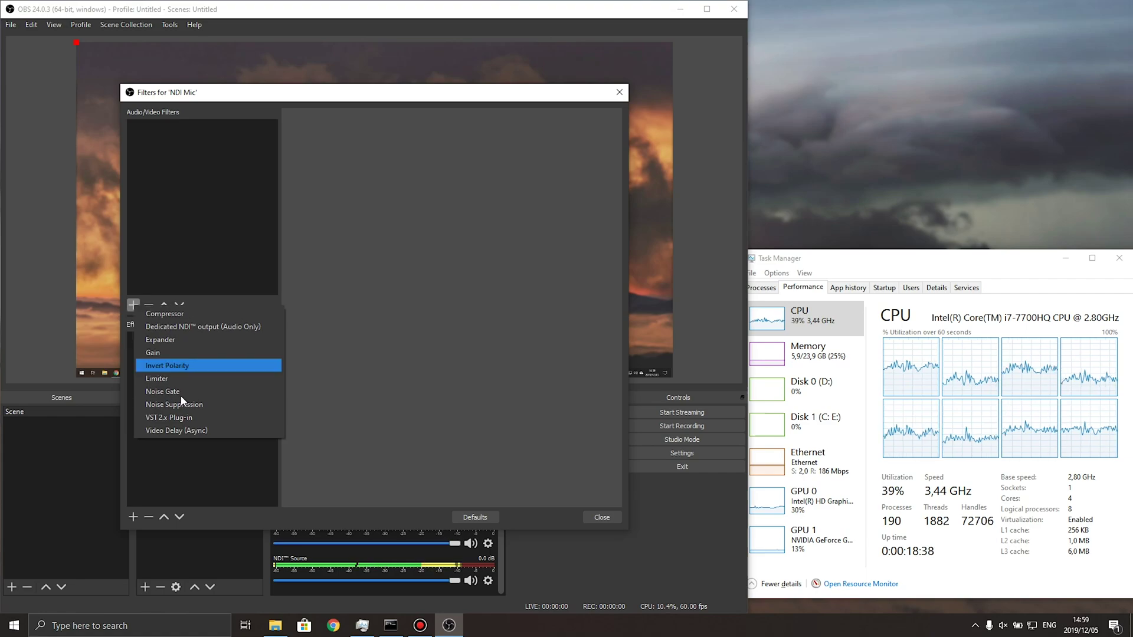
{"action": "left_click", "coordinate": [191, 429]}
{"action": "left_click", "coordinate": [349, 334]}
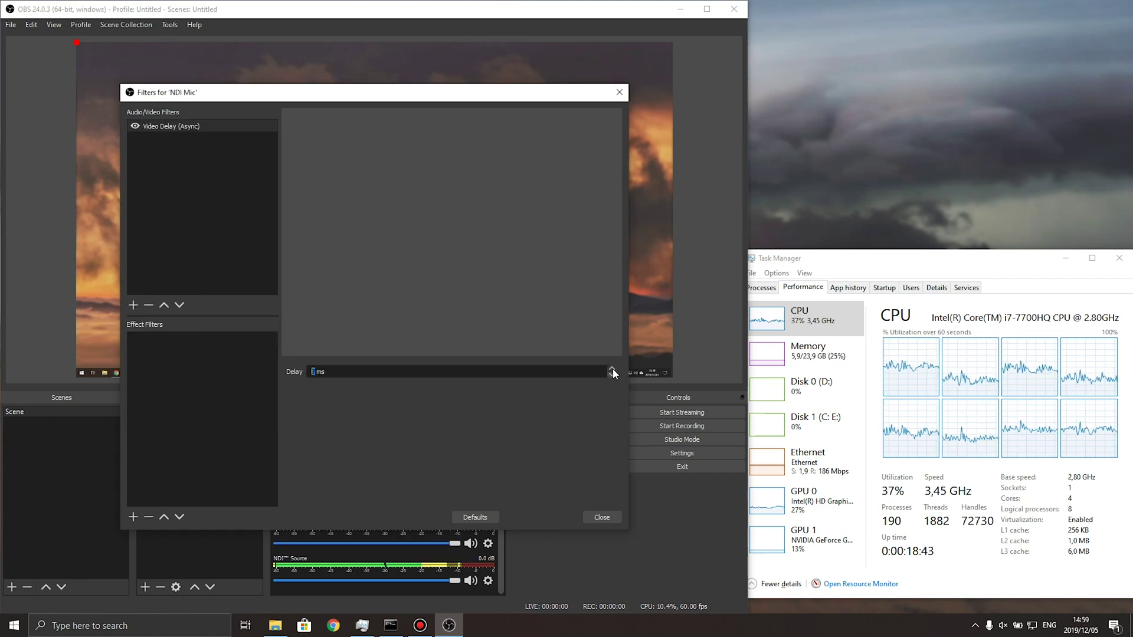
{"action": "left_click", "coordinate": [612, 370]}
{"action": "right_click", "coordinate": [183, 127]}
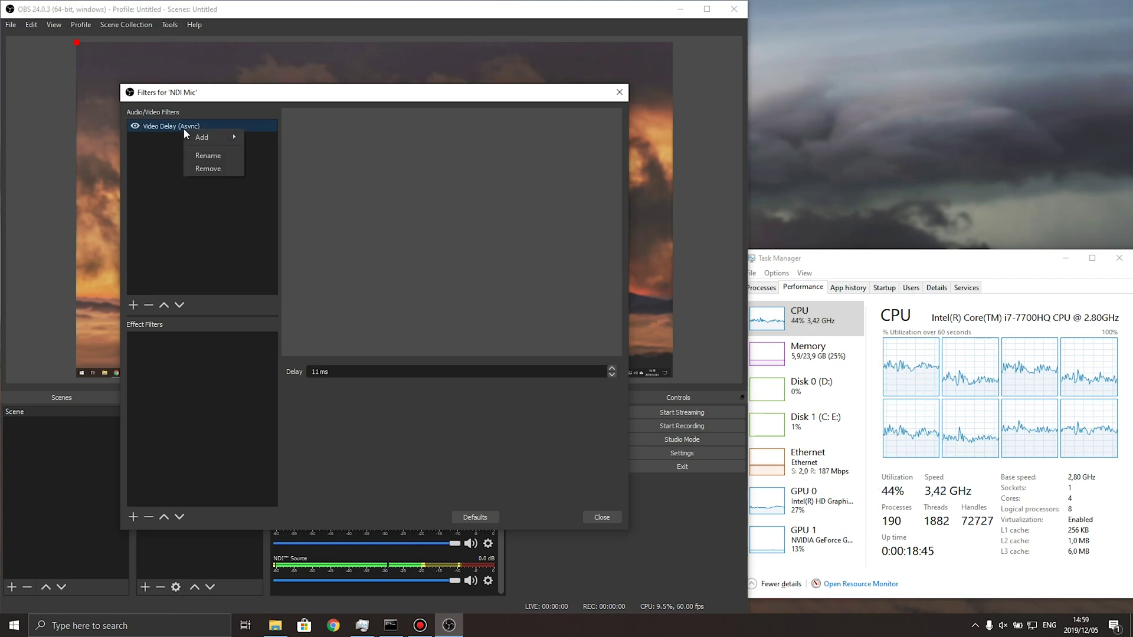
{"action": "left_click", "coordinate": [208, 168]}
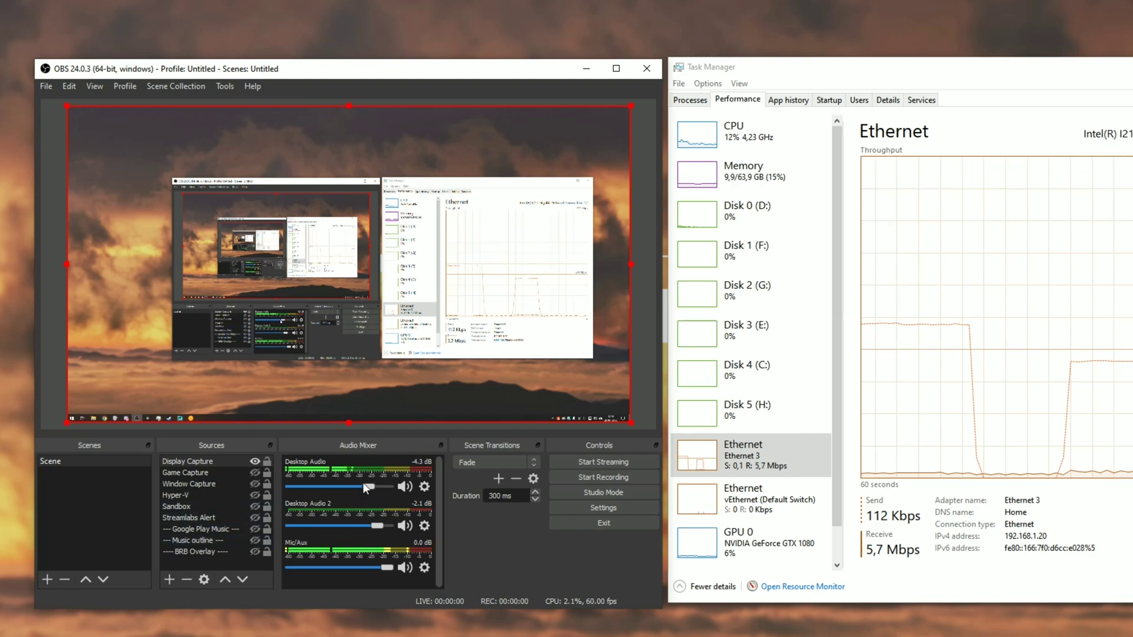
Look over the main PC's Desktop Audio filters and close them
{"action": "left_click", "coordinate": [423, 486]}
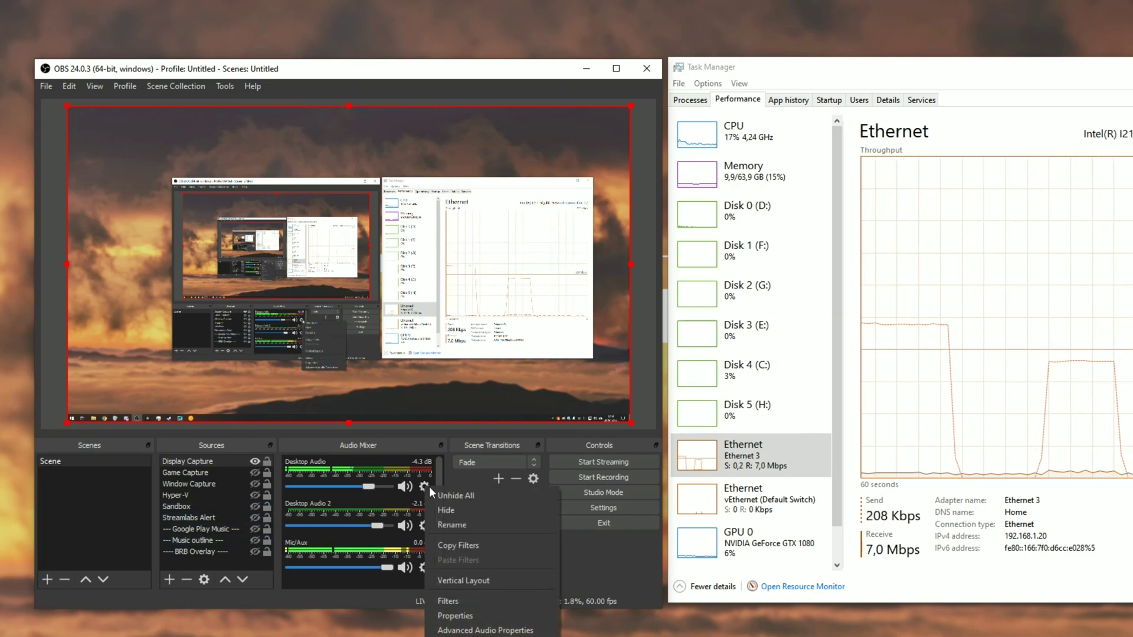
{"action": "left_click", "coordinate": [462, 603]}
{"action": "left_click", "coordinate": [604, 571]}
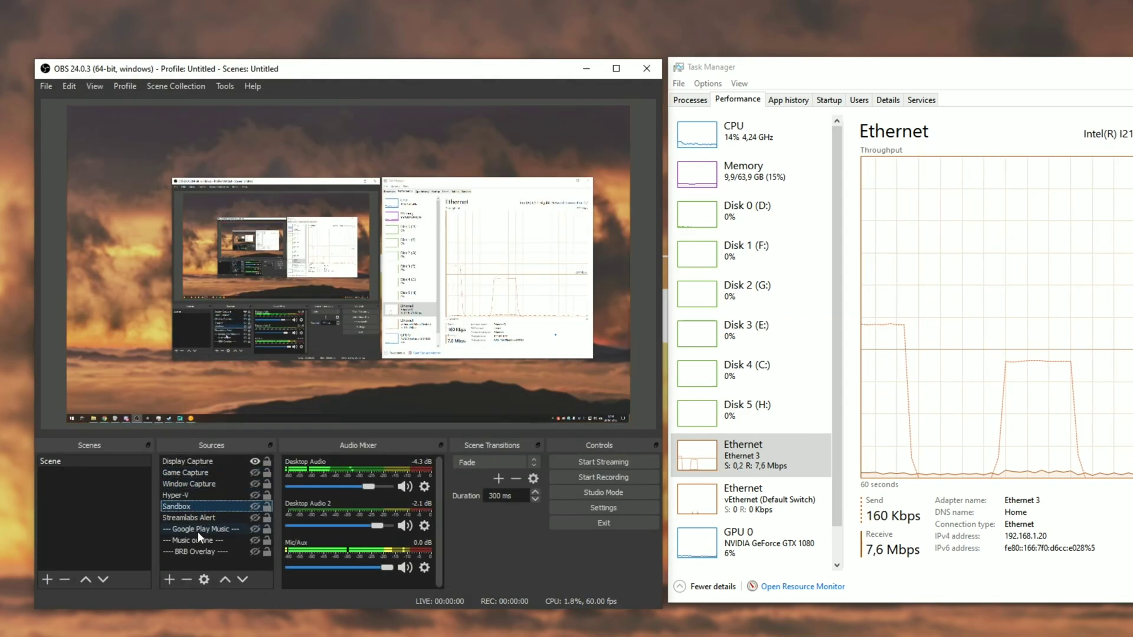
Add a Dedicated NDI™ output filter to Display Capture and name its NDI output 'Desktop'
{"action": "left_click", "coordinate": [227, 460]}
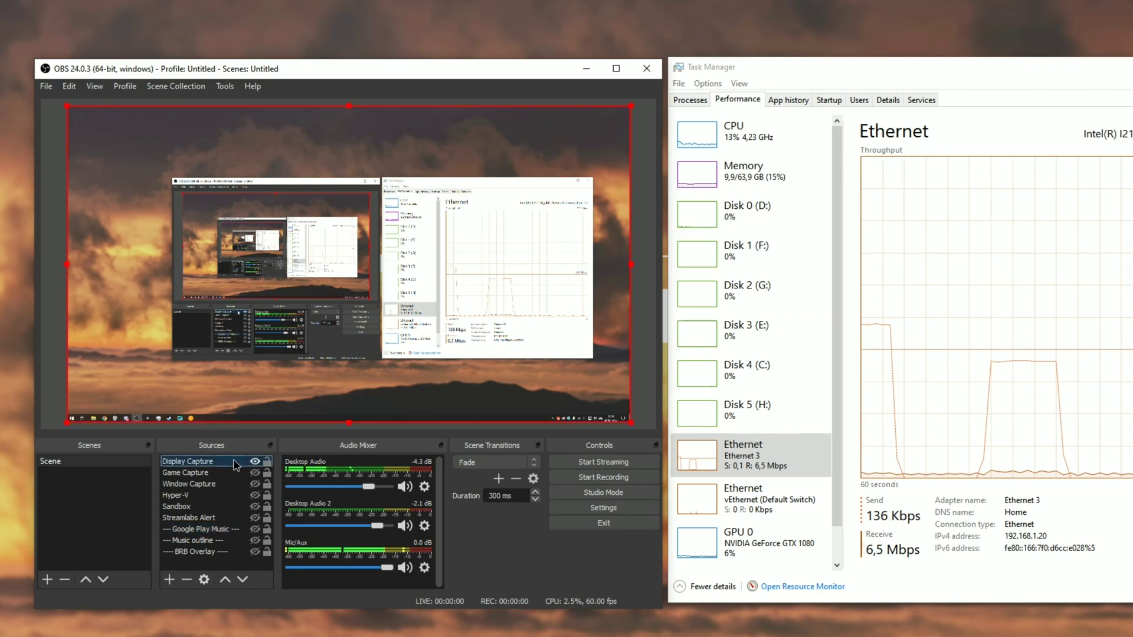
{"action": "right_click", "coordinate": [236, 461]}
{"action": "left_click", "coordinate": [295, 635]}
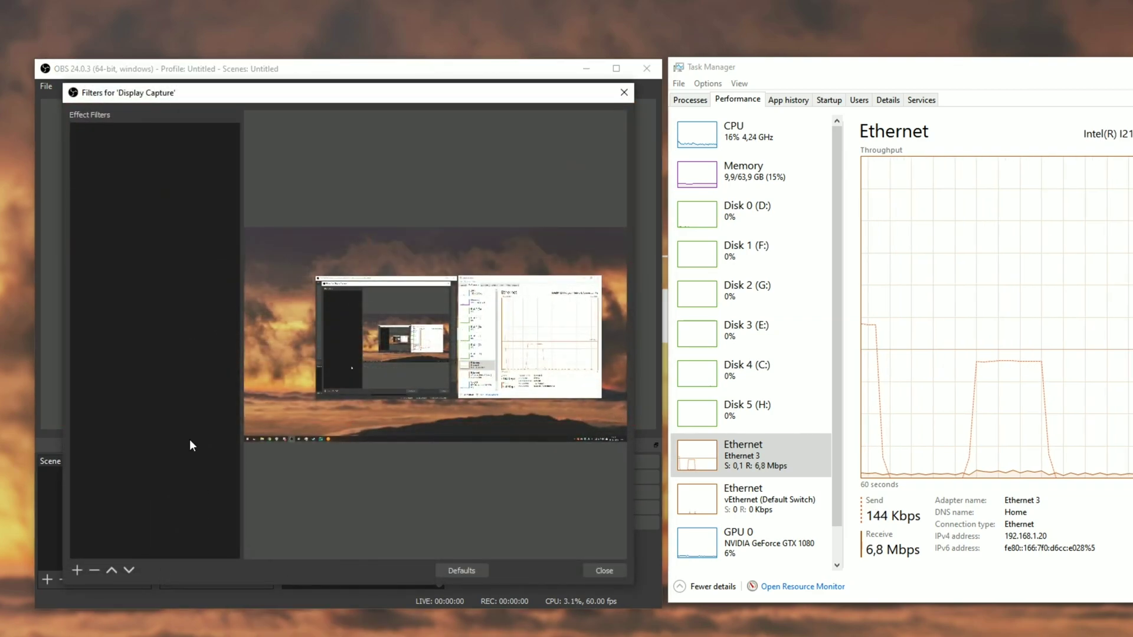
{"action": "left_click", "coordinate": [76, 569]}
{"action": "left_click", "coordinate": [142, 634]}
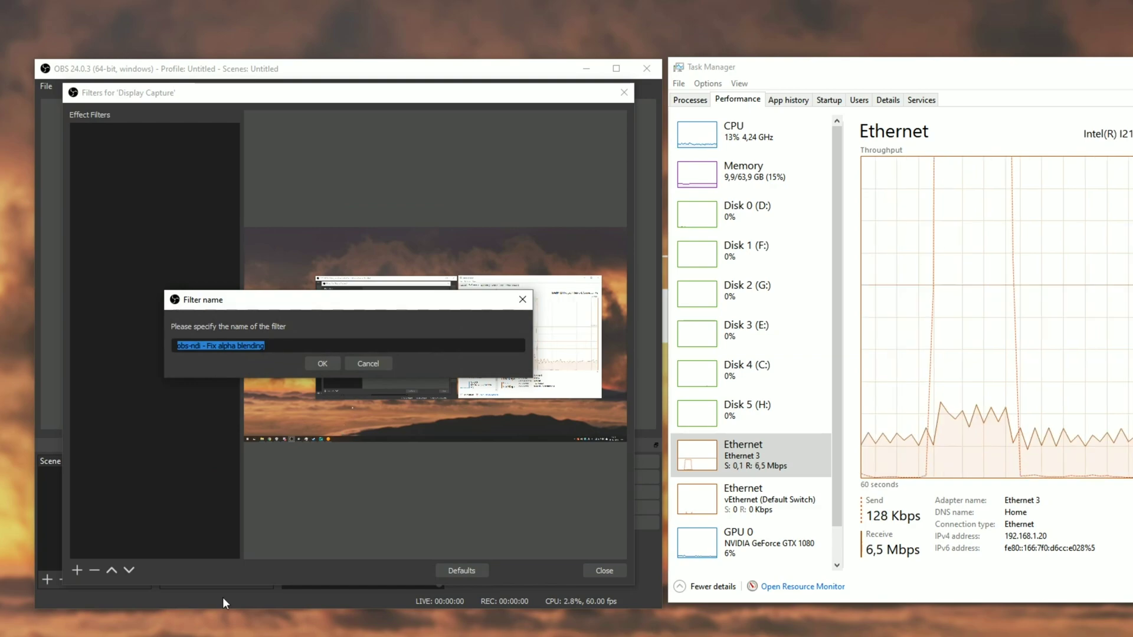
{"action": "left_click", "coordinate": [367, 363]}
{"action": "left_click", "coordinate": [77, 570]}
{"action": "left_click", "coordinate": [142, 633]}
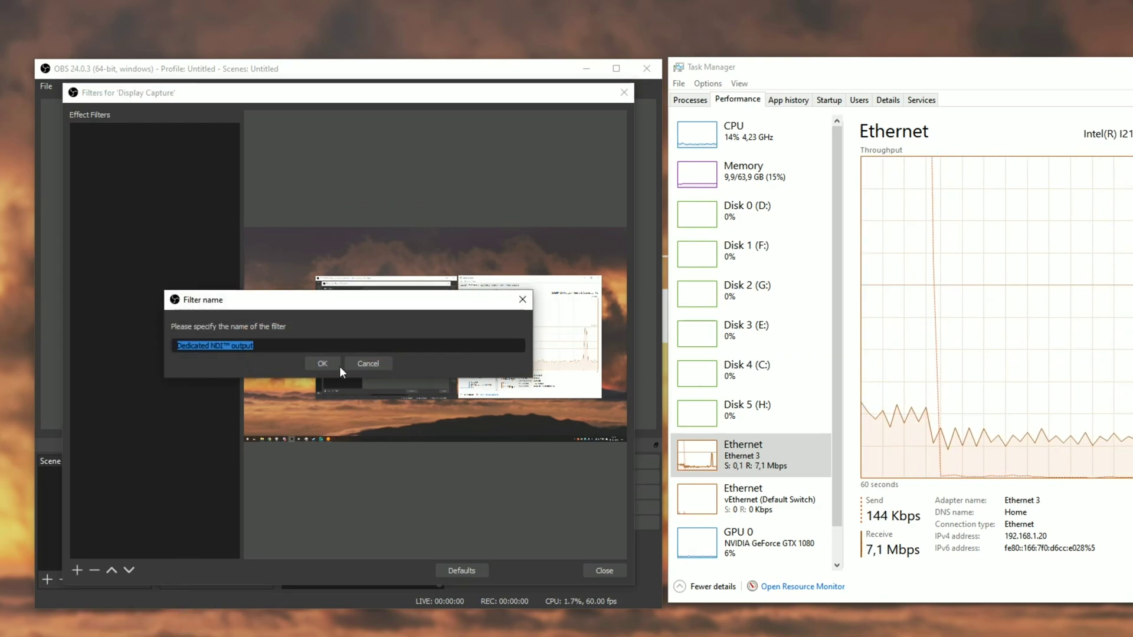
{"action": "left_click", "coordinate": [330, 364]}
{"action": "left_click_drag", "start_coordinate": [385, 404], "coordinate": [162, 400]}
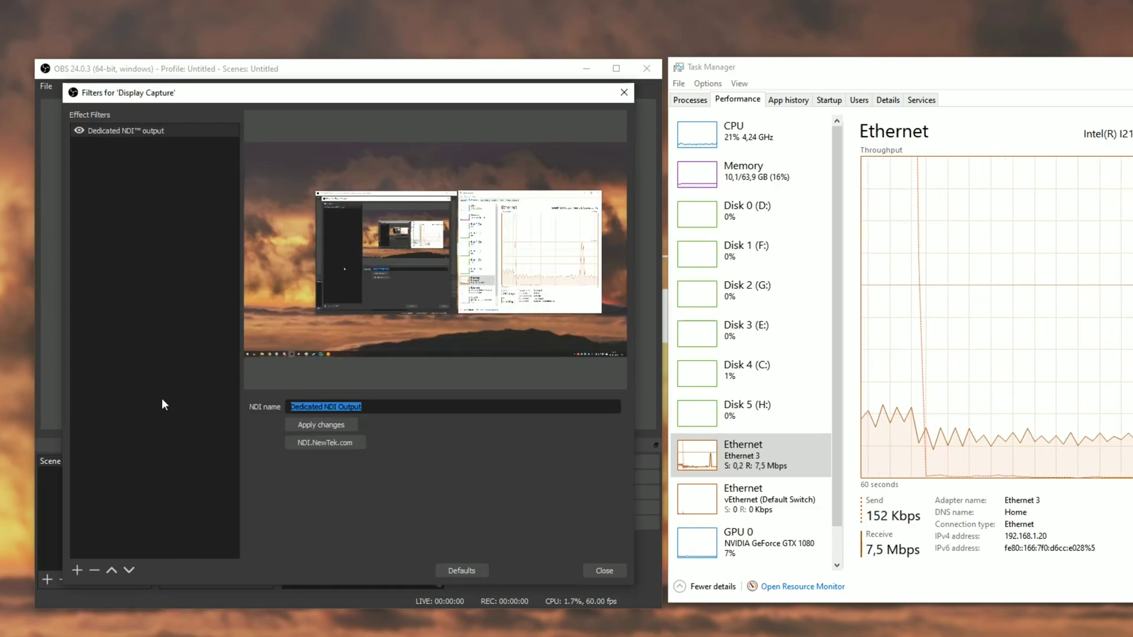
{"action": "type", "text": "Desktop"}
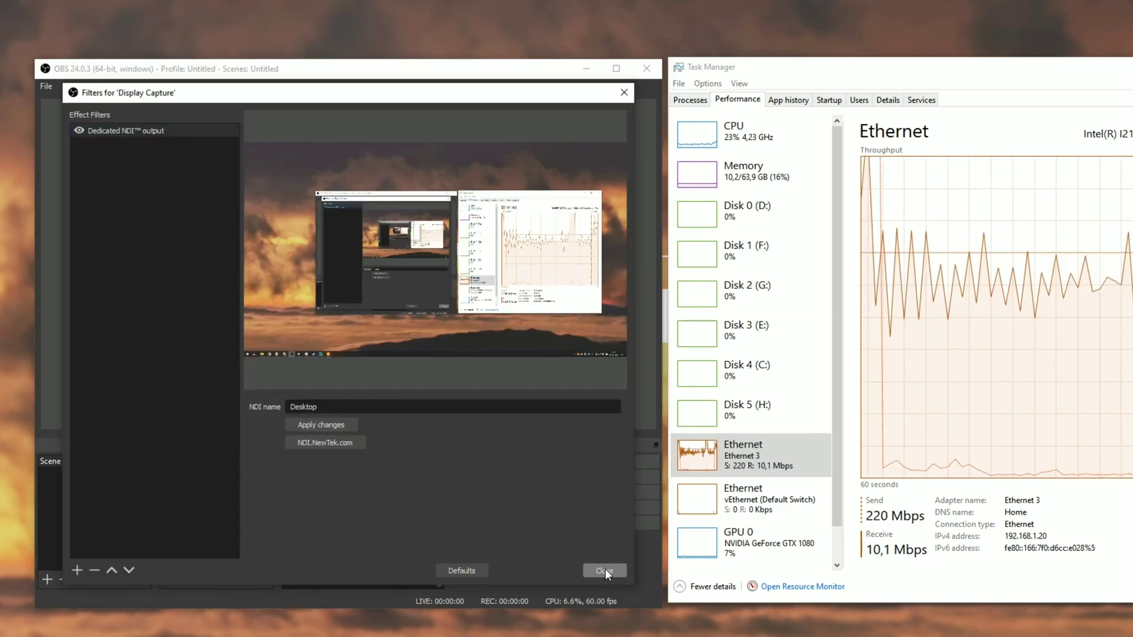
Close the Display Capture filters and create NDI™ Source 2 in the laptop's scene
{"action": "left_click", "coordinate": [606, 569]}
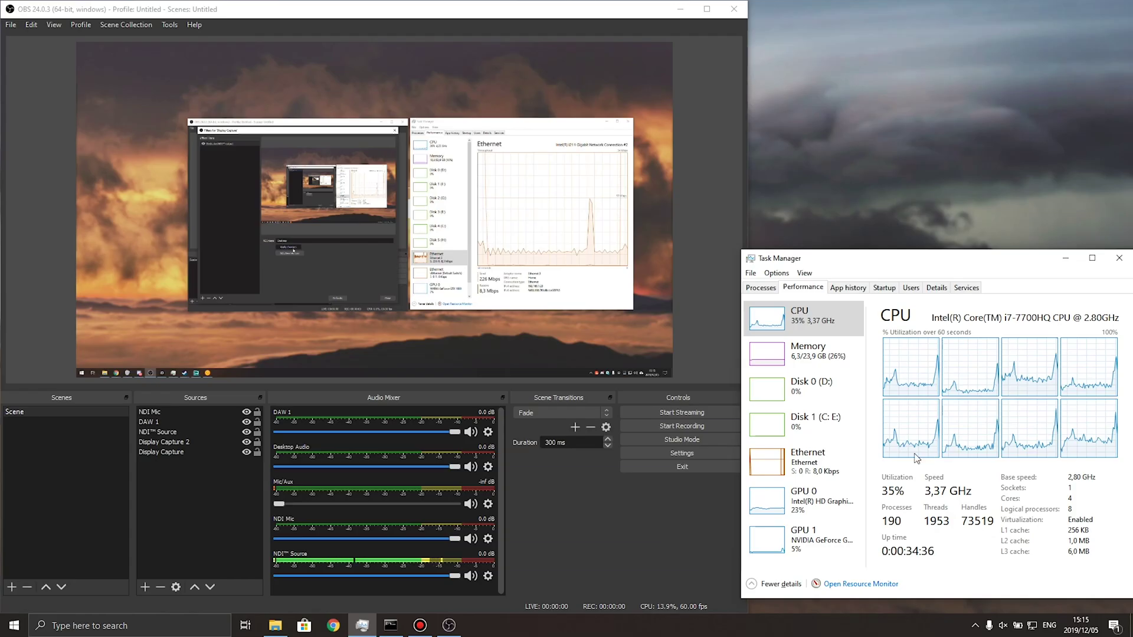
{"action": "left_click", "coordinate": [207, 475]}
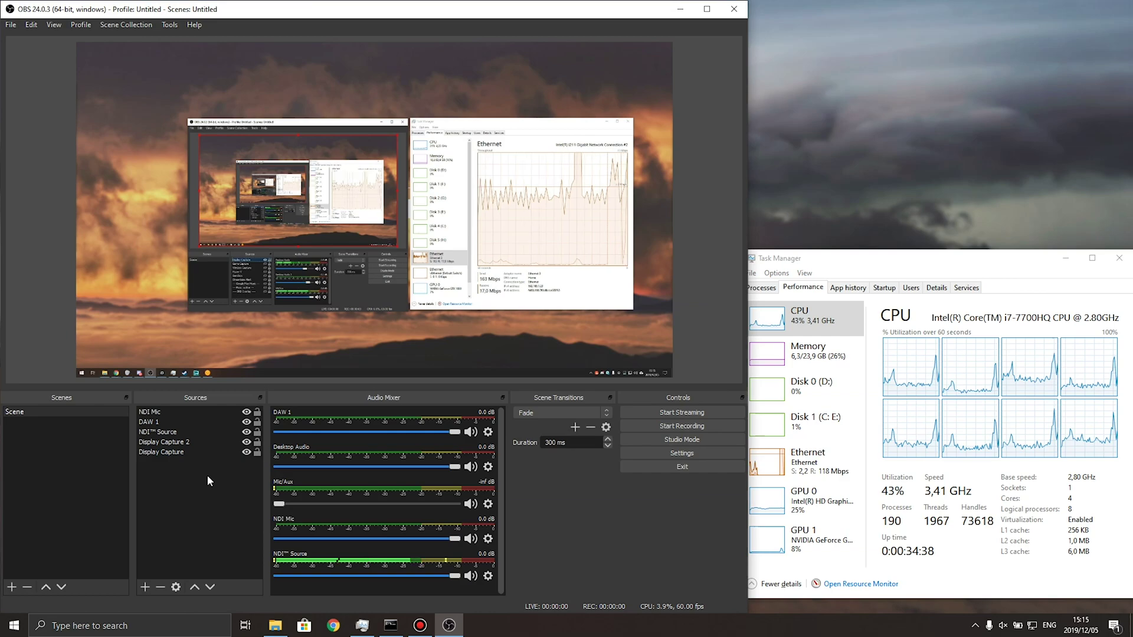
{"action": "right_click", "coordinate": [207, 476]}
{"action": "mouse_move", "coordinate": [244, 485]}
{"action": "left_click", "coordinate": [313, 538]}
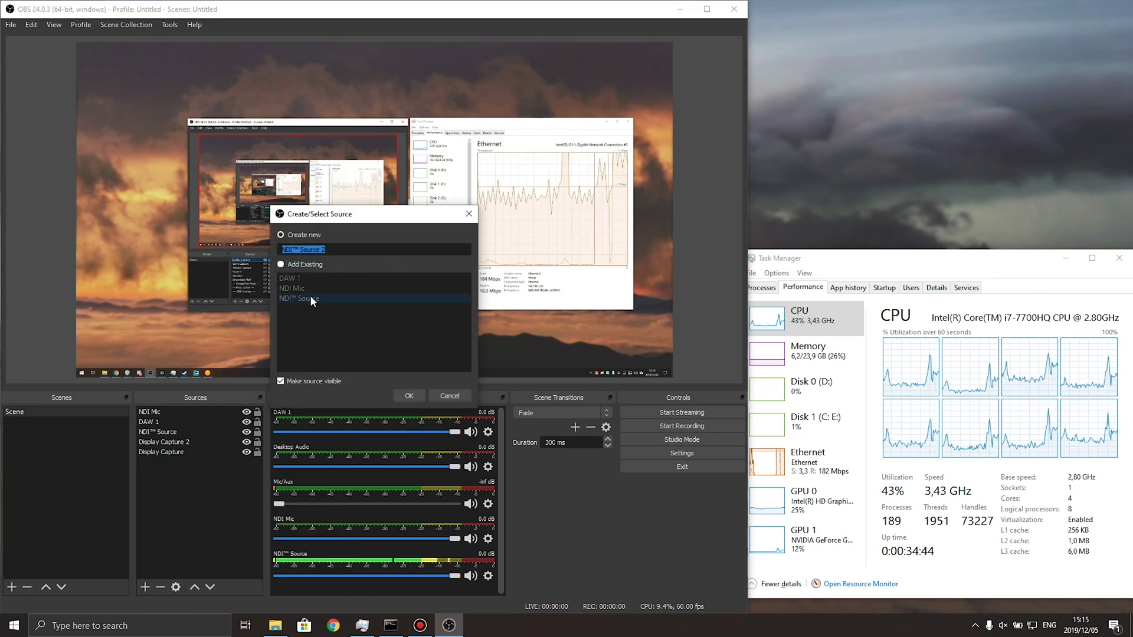
{"action": "left_click", "coordinate": [413, 393]}
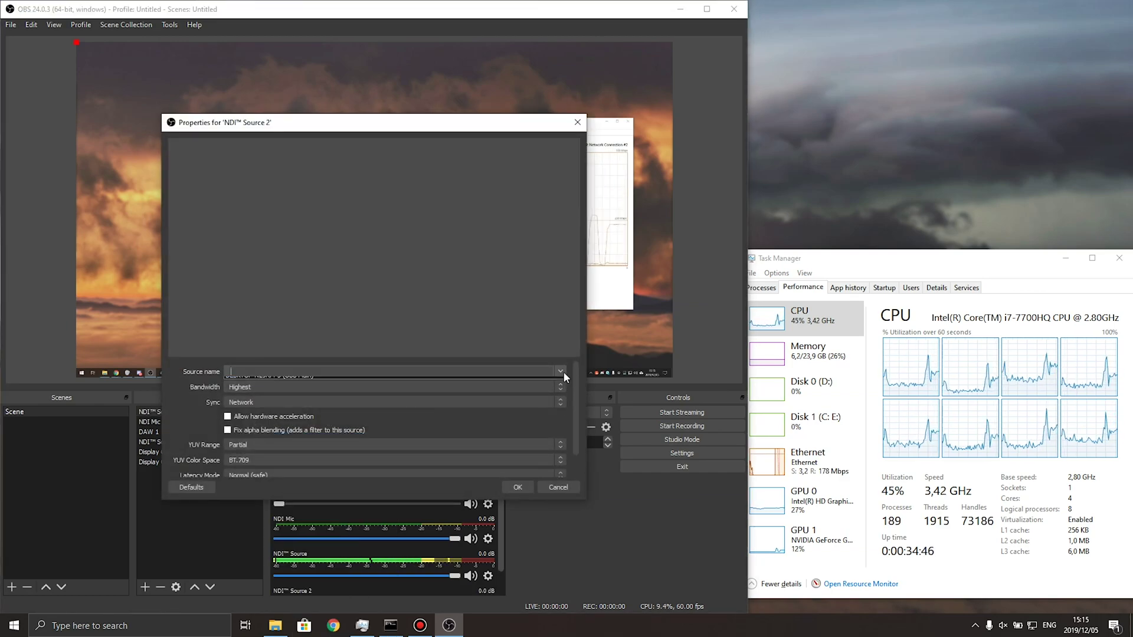
Point NDI™ Source 2 at the main PC's Desktop stream, then reopen and close its properties
{"action": "left_click", "coordinate": [561, 371]}
{"action": "left_click", "coordinate": [497, 380]}
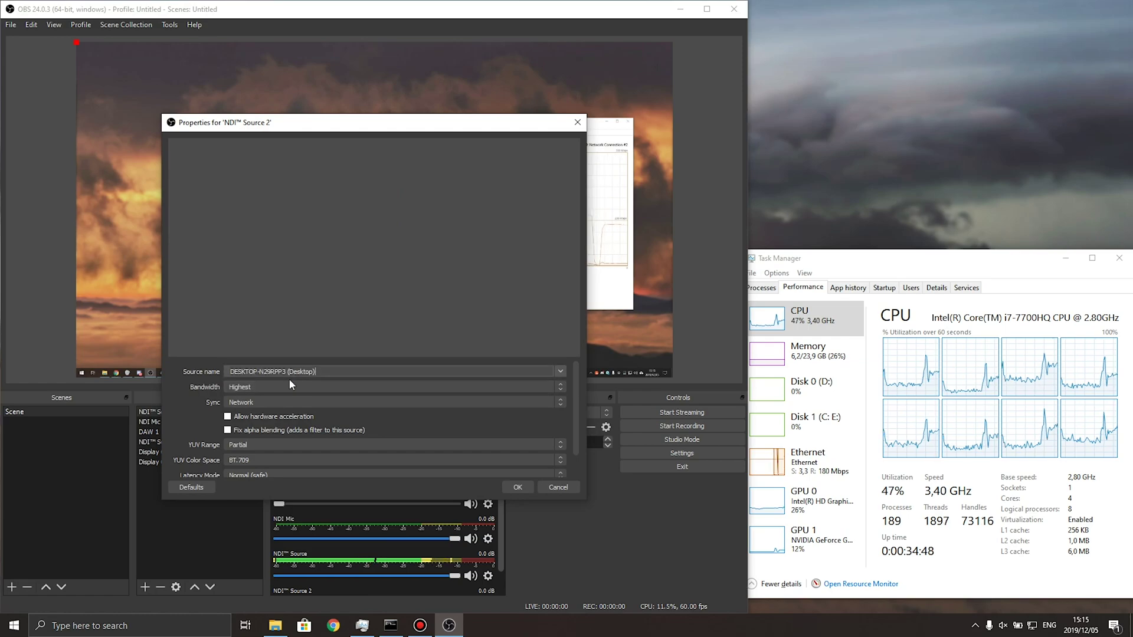
{"action": "left_click", "coordinate": [517, 487]}
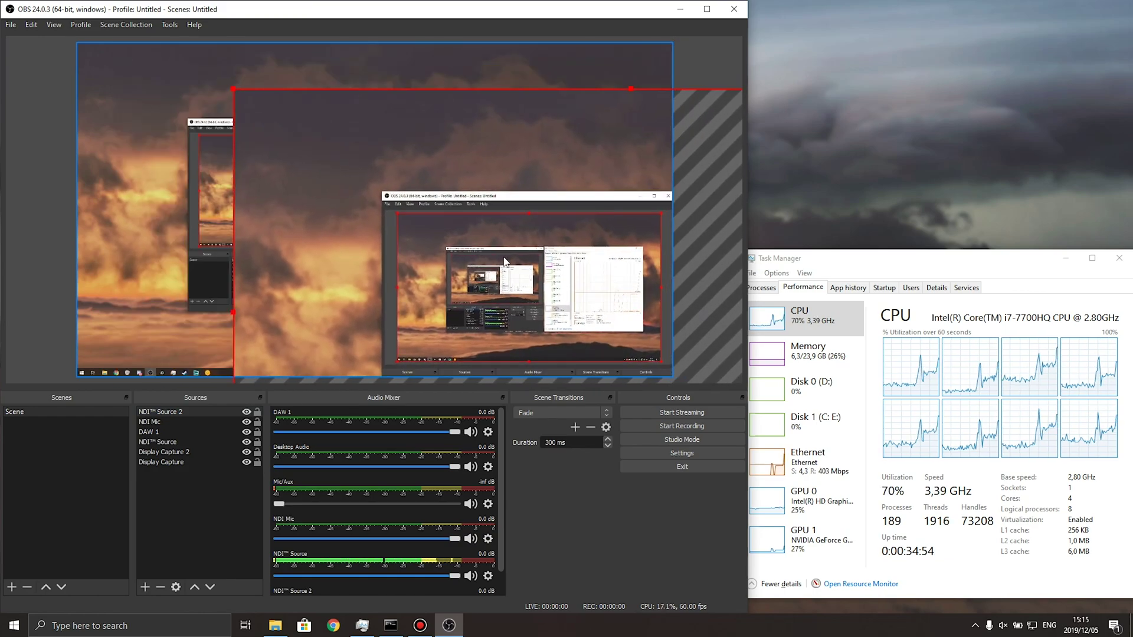
{"action": "double_click", "coordinate": [176, 412]}
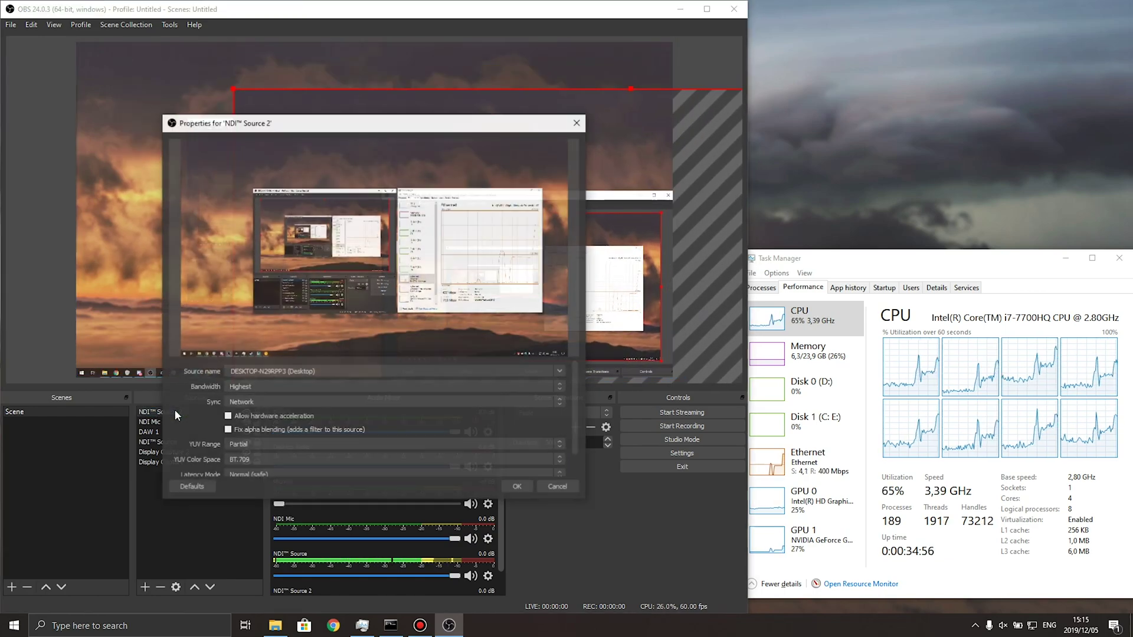
{"action": "left_click", "coordinate": [561, 488]}
Delete NDI Source 2, then remove the Dedicated NDI™ output filter from Display Capture
{"action": "left_click", "coordinate": [159, 587]}
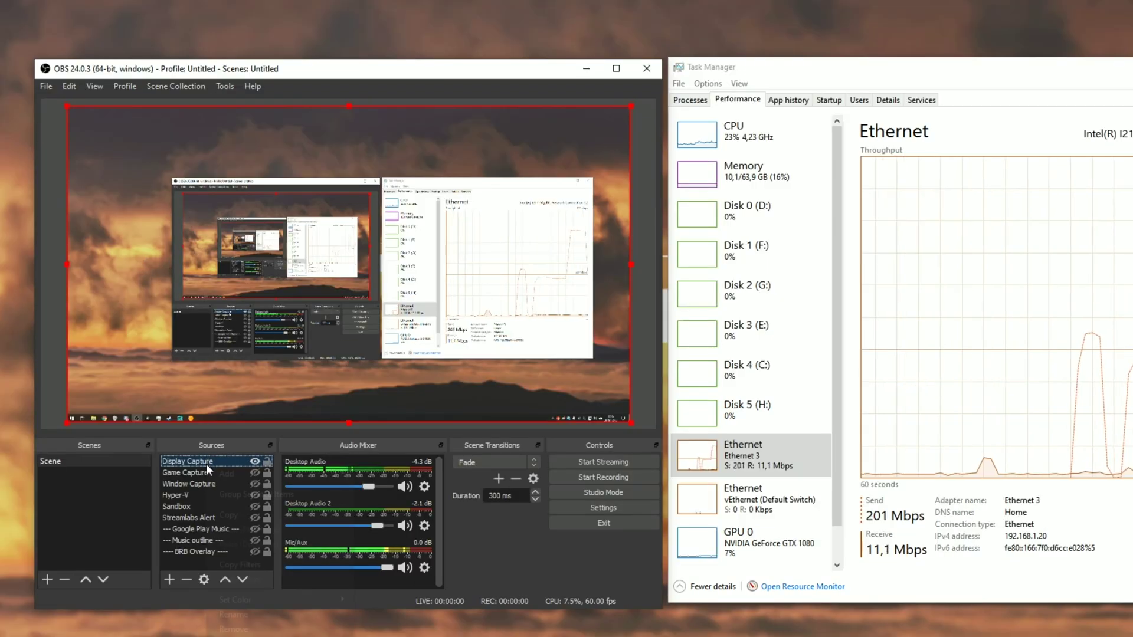
{"action": "right_click", "coordinate": [206, 464]}
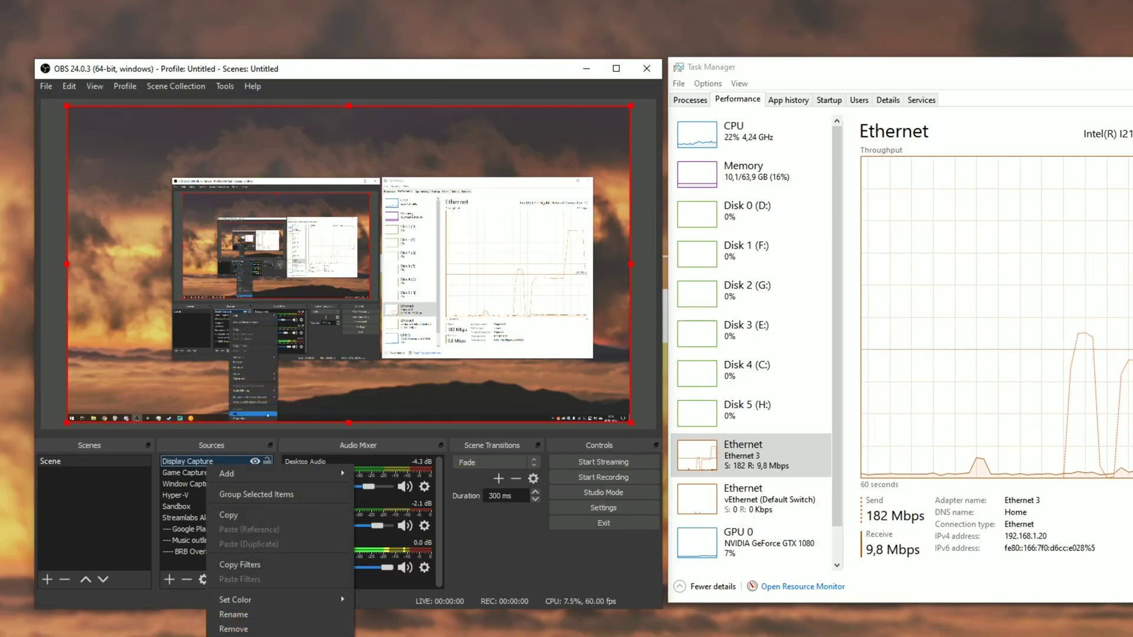
{"action": "left_click", "coordinate": [236, 635]}
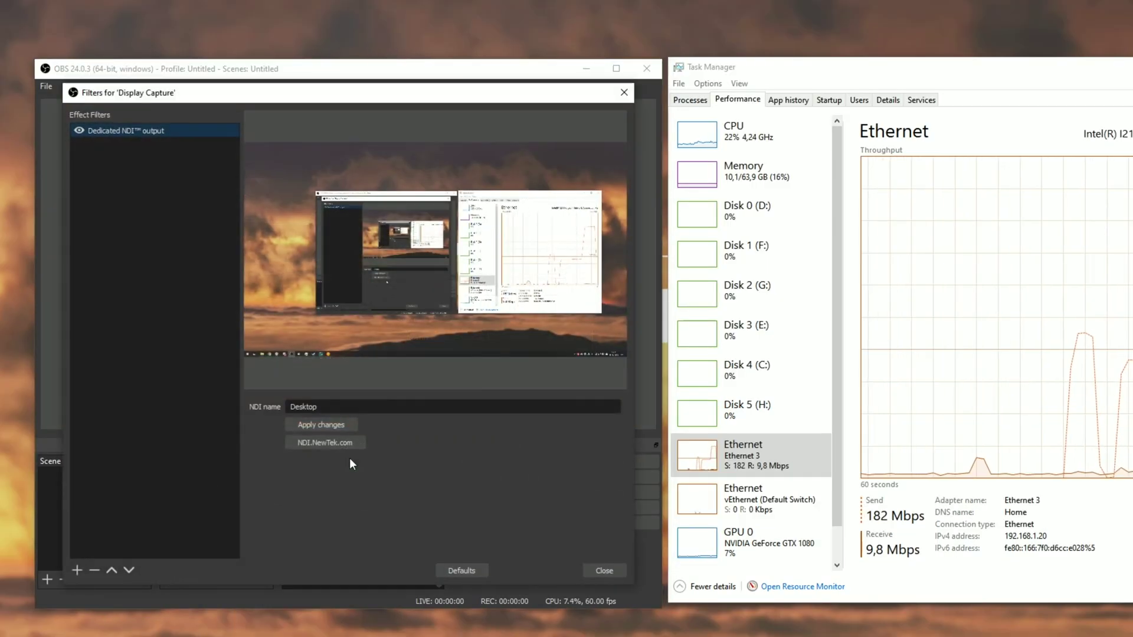
{"action": "left_click", "coordinate": [78, 130]}
{"action": "right_click", "coordinate": [107, 133]}
{"action": "left_click", "coordinate": [137, 164]}
{"action": "key", "text": "Return"}
{"action": "left_click", "coordinate": [603, 571]}
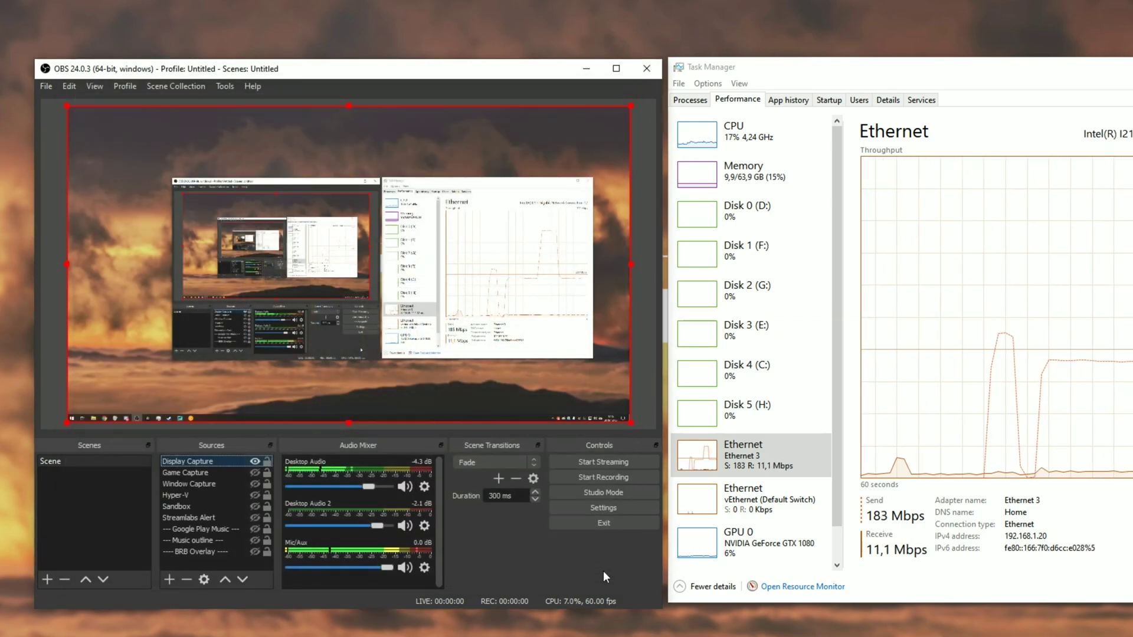
Remove the unwanted source and add a Window Capture of the Google Play Music Desktop Player window
{"action": "key", "text": "Delete"}
{"action": "left_click", "coordinate": [401, 356]}
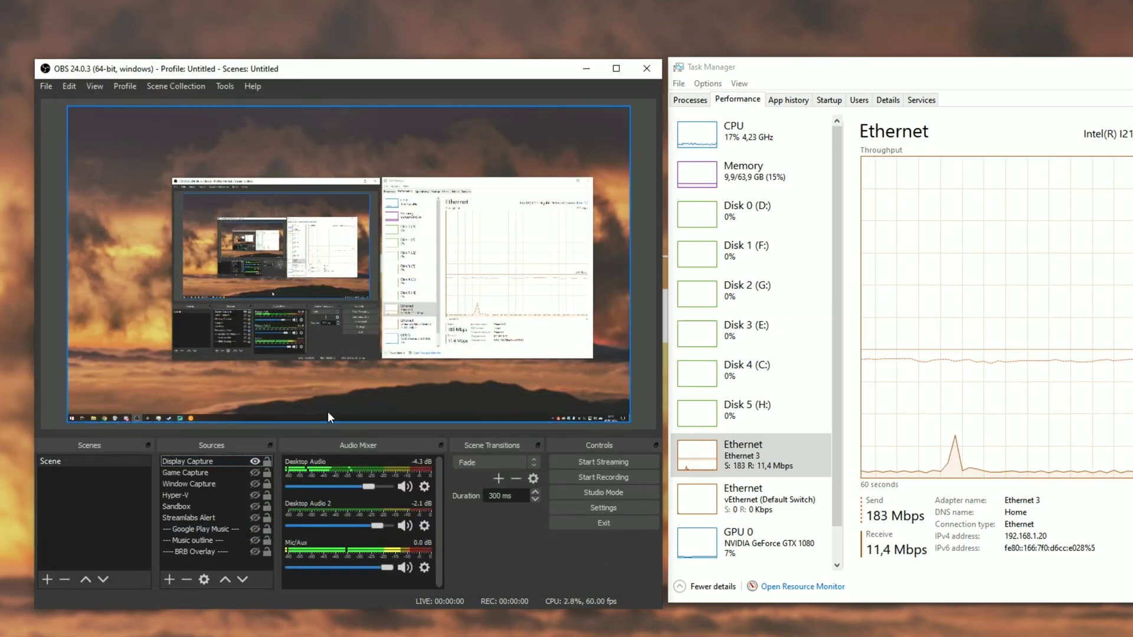
{"action": "left_click", "coordinate": [168, 578]}
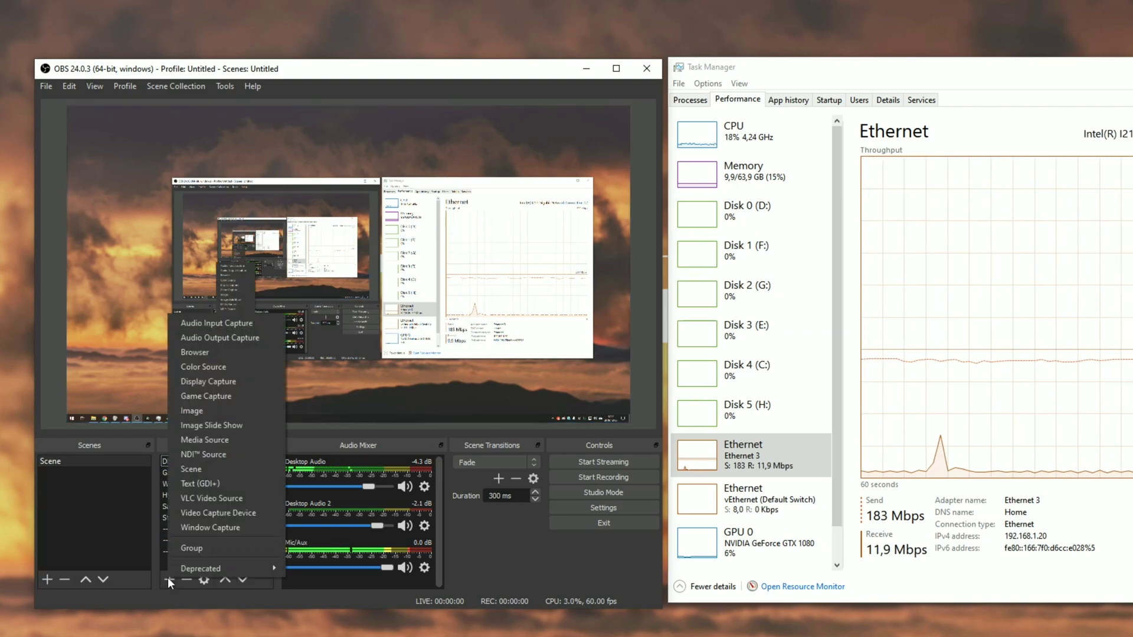
{"action": "left_click", "coordinate": [236, 525]}
{"action": "left_click", "coordinate": [394, 430]}
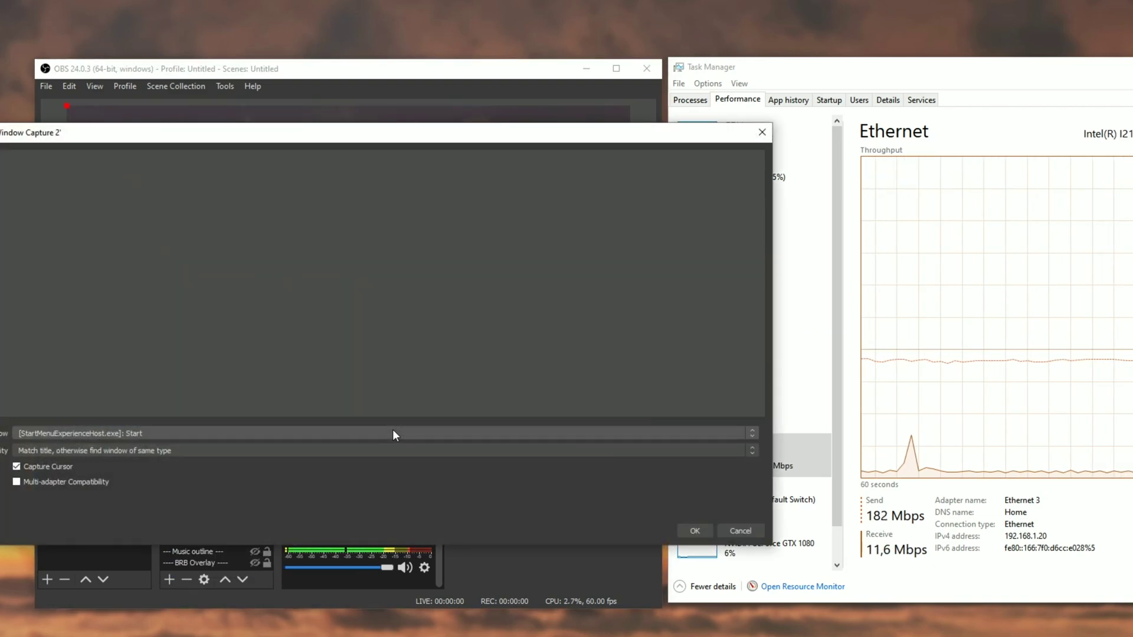
{"action": "left_click", "coordinate": [274, 437]}
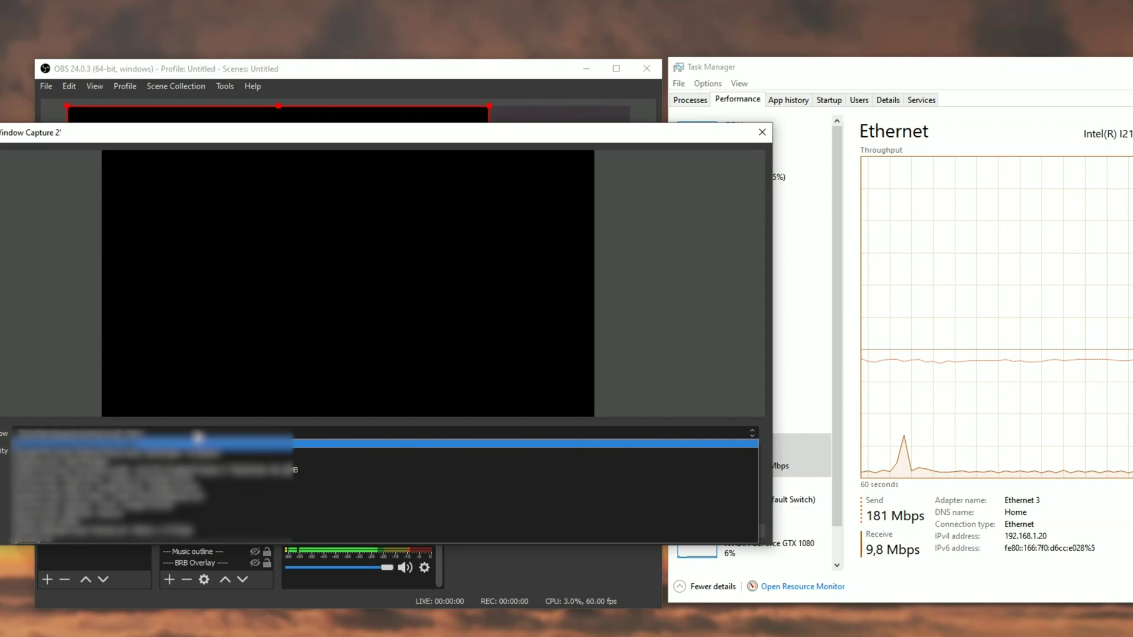
{"action": "left_click", "coordinate": [165, 469]}
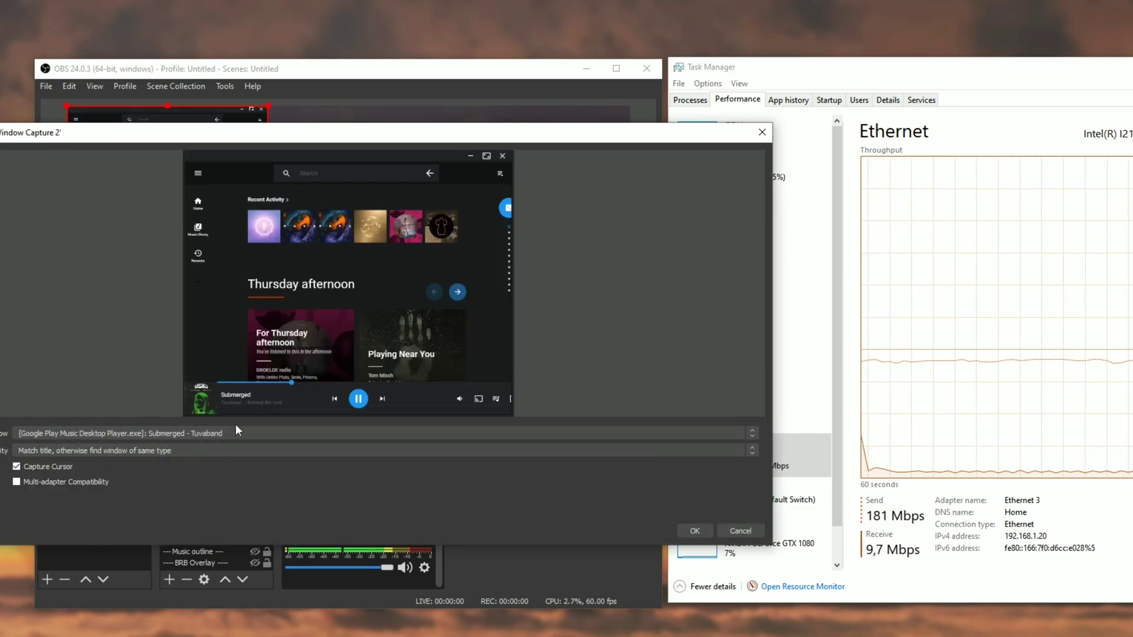
{"action": "left_click", "coordinate": [694, 530]}
Drag the music window capture toward the preview centre, then slightly further left
{"action": "left_click_drag", "start_coordinate": [255, 241], "coordinate": [418, 317]}
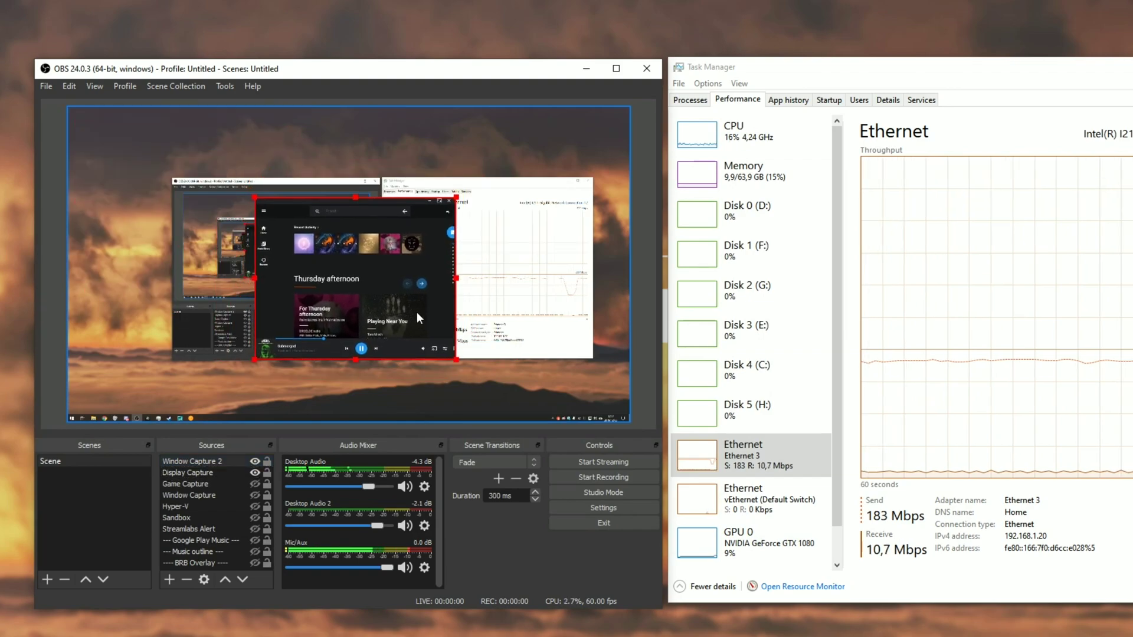
{"action": "left_click", "coordinate": [251, 363]}
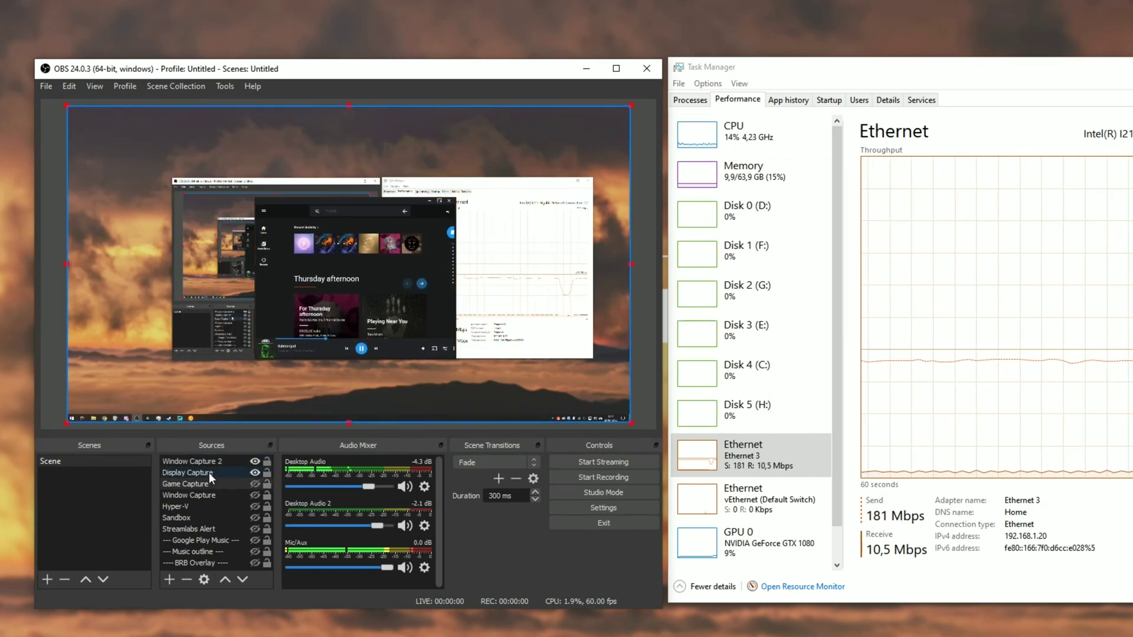
{"action": "left_click_drag", "start_coordinate": [300, 295], "coordinate": [177, 318]}
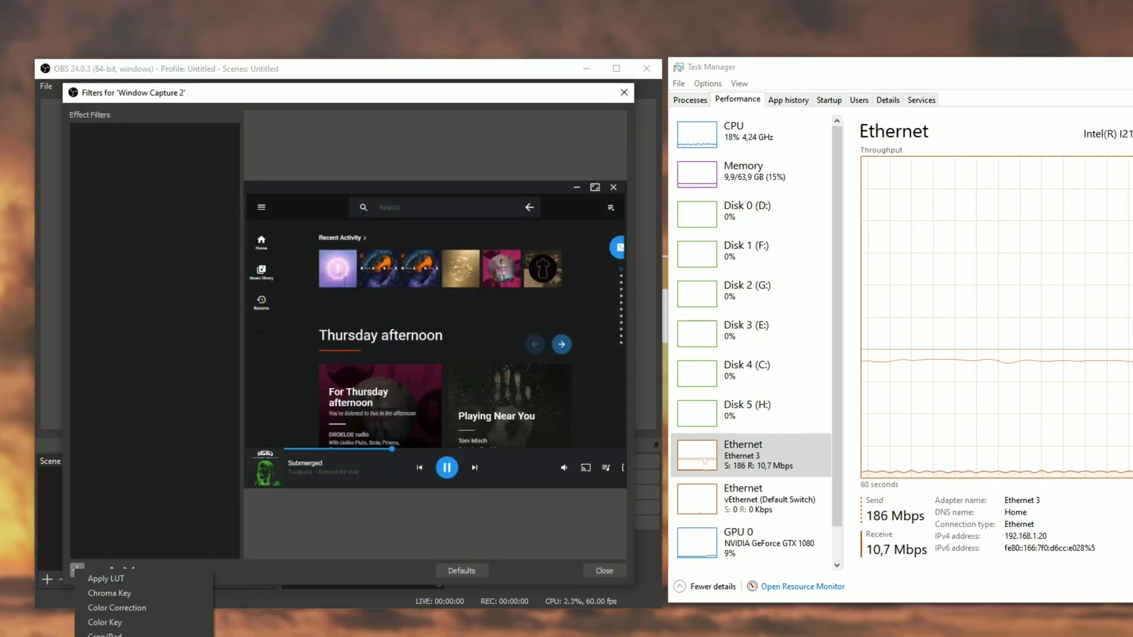
Add a Dedicated NDI™ output filter to Window Capture 2 with the NDI name 'Google Play'
{"action": "left_click", "coordinate": [77, 570]}
{"action": "left_click", "coordinate": [106, 636]}
{"action": "key", "text": "Return"}
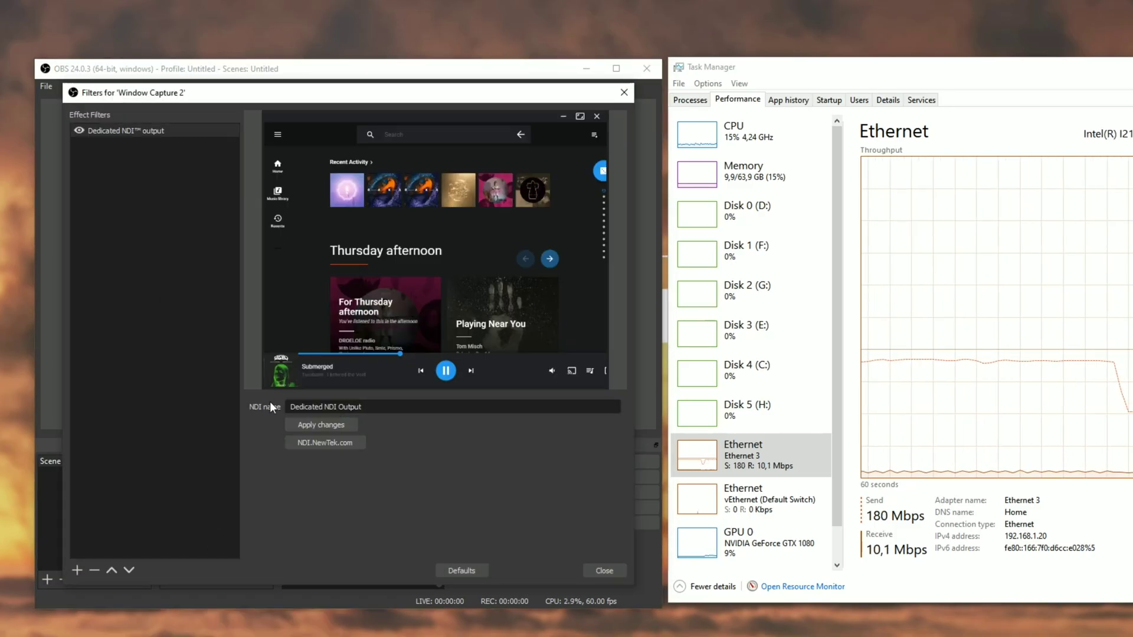
{"action": "type", "text": "Google Play"}
{"action": "left_click", "coordinate": [608, 572]}
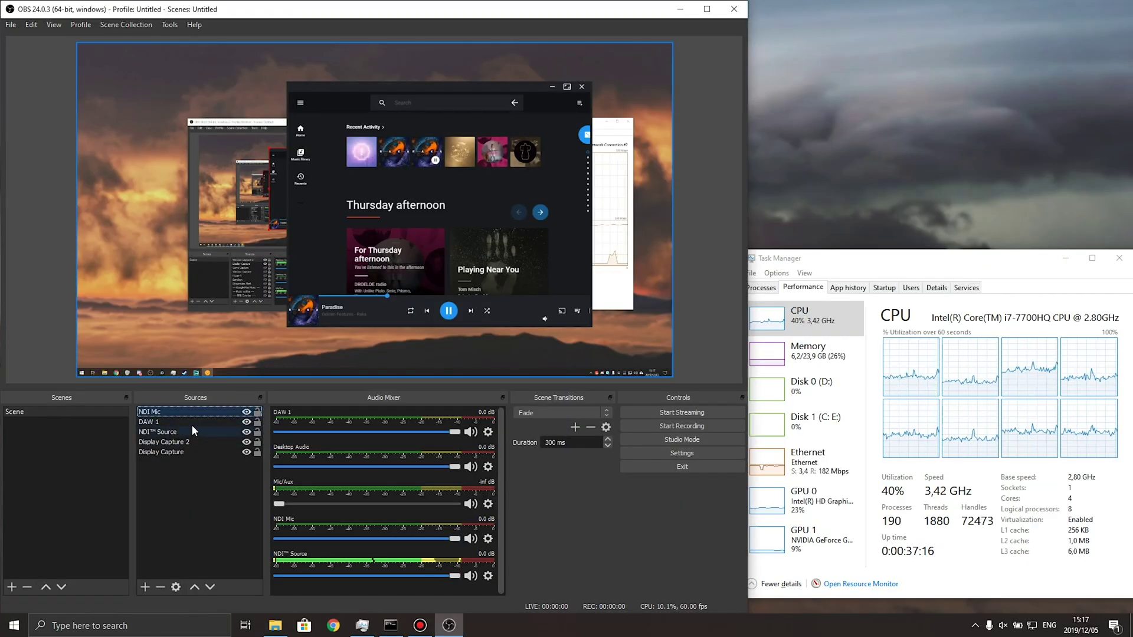
Hide NDI Source and add NDI Source 2 receiving the (Google Play) feed
{"action": "left_click", "coordinate": [247, 431]}
{"action": "left_click", "coordinate": [146, 587]}
{"action": "left_click", "coordinate": [197, 474]}
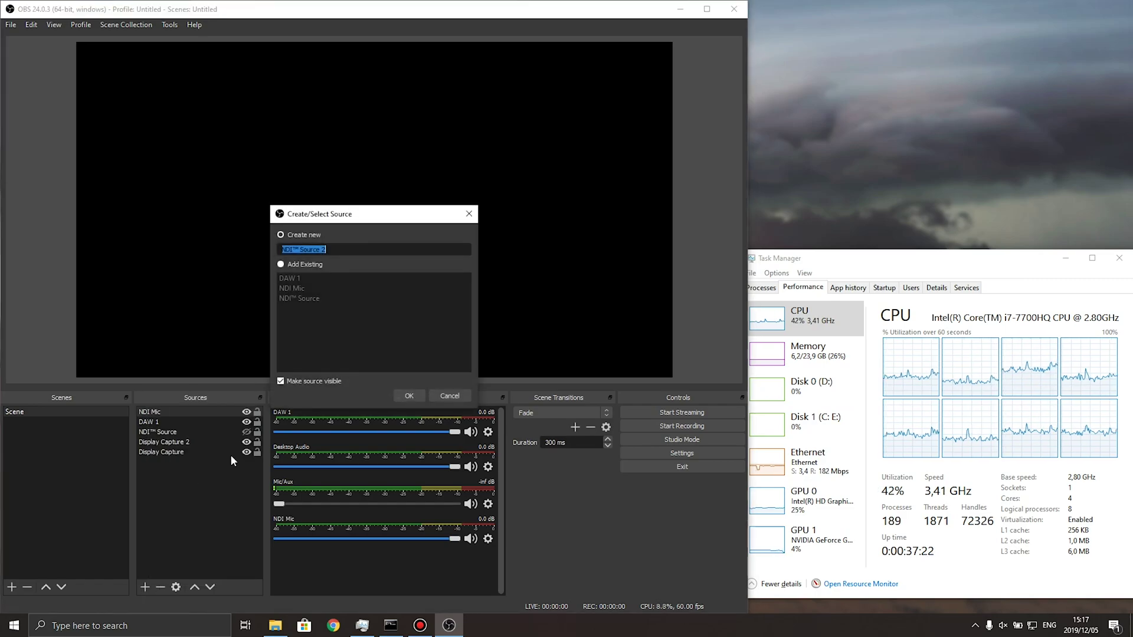
{"action": "left_click", "coordinate": [409, 395]}
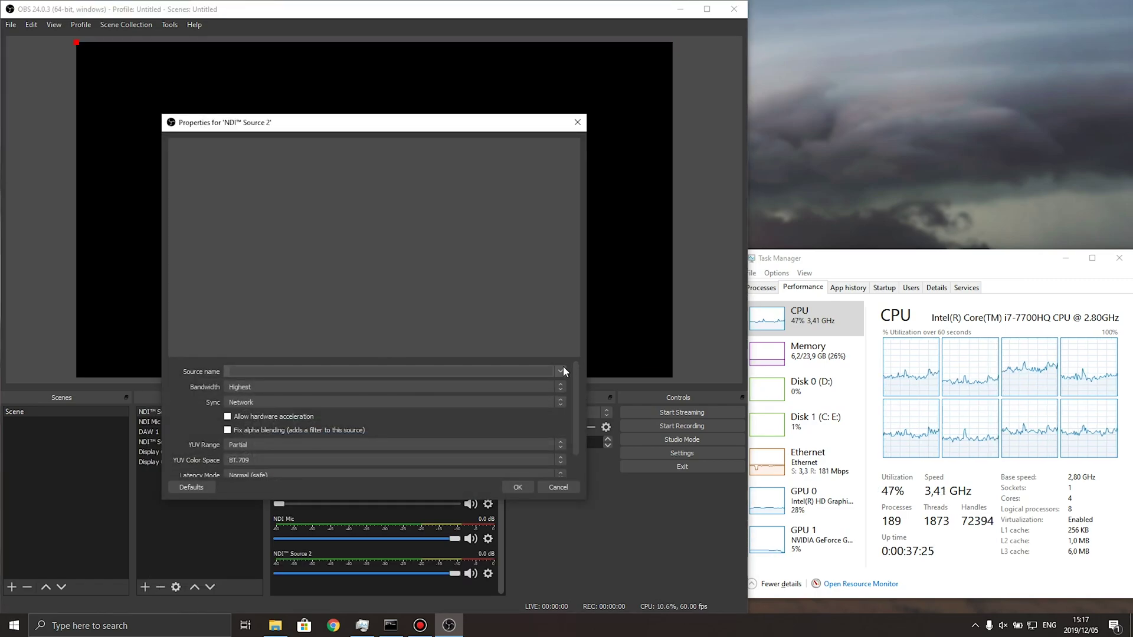
{"action": "left_click", "coordinate": [563, 368]}
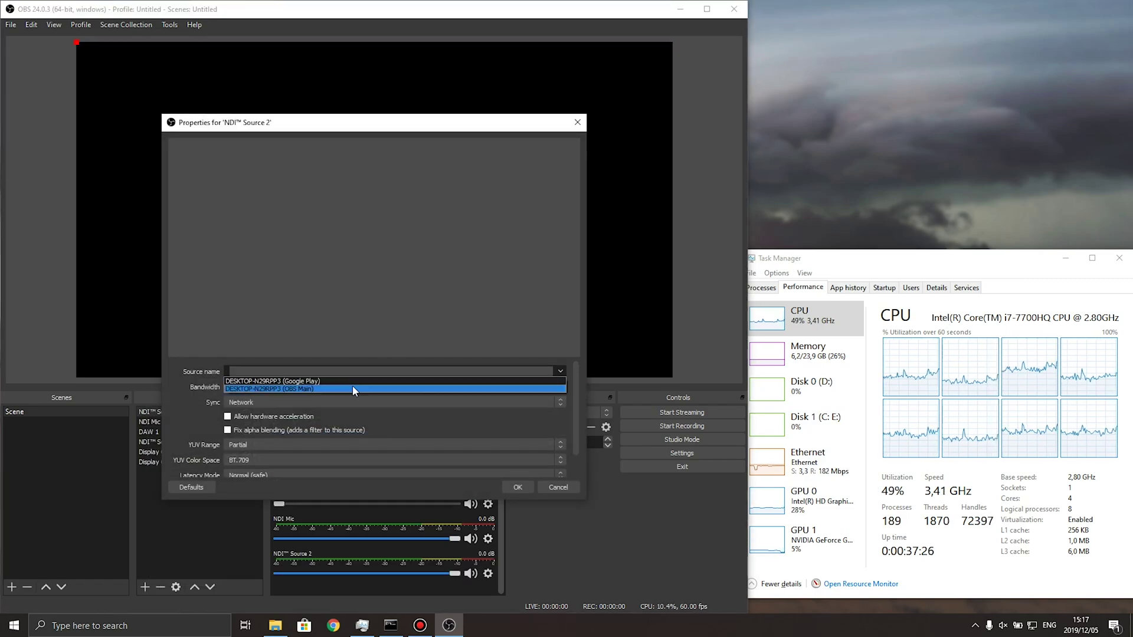
{"action": "left_click", "coordinate": [302, 381]}
{"action": "left_click", "coordinate": [516, 486]}
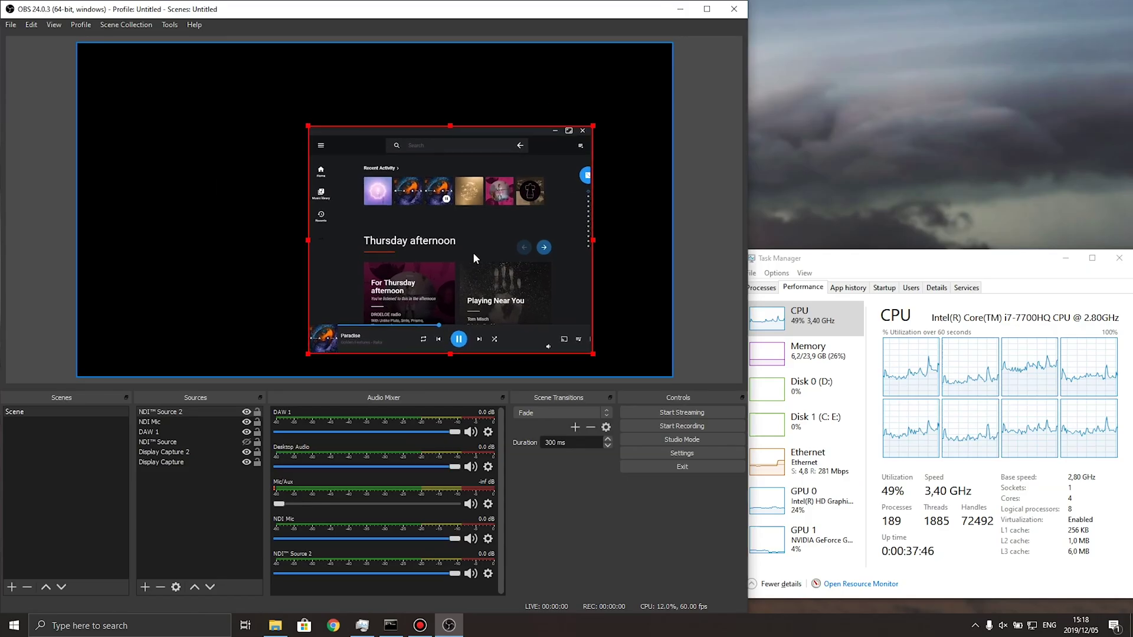
Nudge the music capture right and down, and rearrange the Task Manager and music player windows
{"action": "left_click_drag", "start_coordinate": [472, 252], "coordinate": [543, 271]}
{"action": "left_click", "coordinate": [367, 209]}
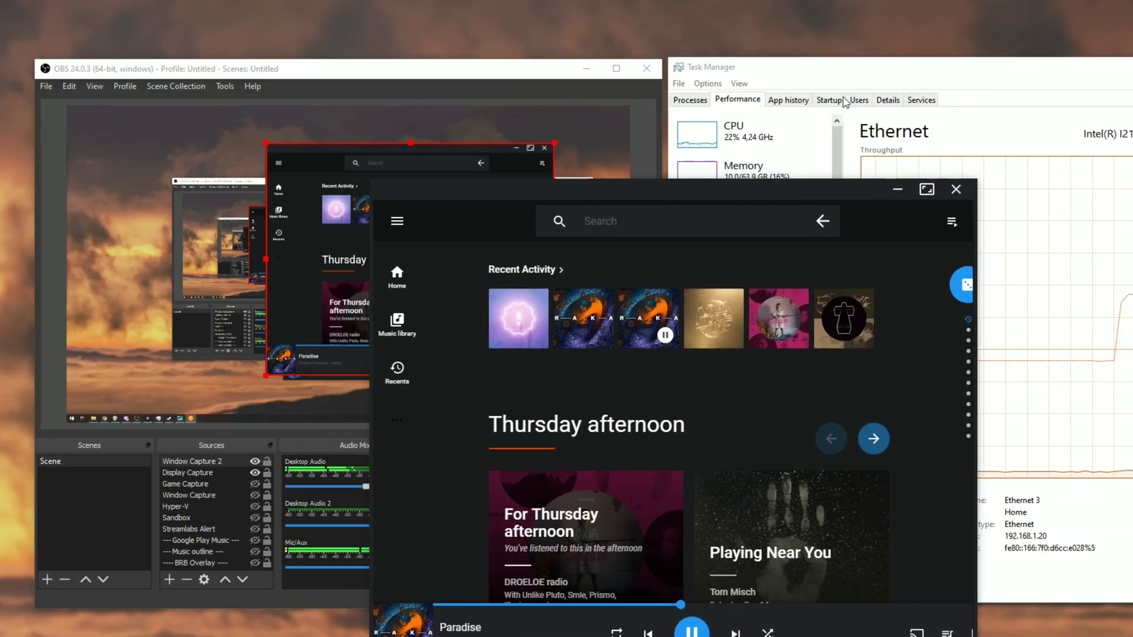
{"action": "left_click", "coordinate": [824, 75]}
{"action": "left_click_drag", "start_coordinate": [824, 75], "coordinate": [697, 12]}
{"action": "left_click_drag", "start_coordinate": [505, 392], "coordinate": [847, 238]}
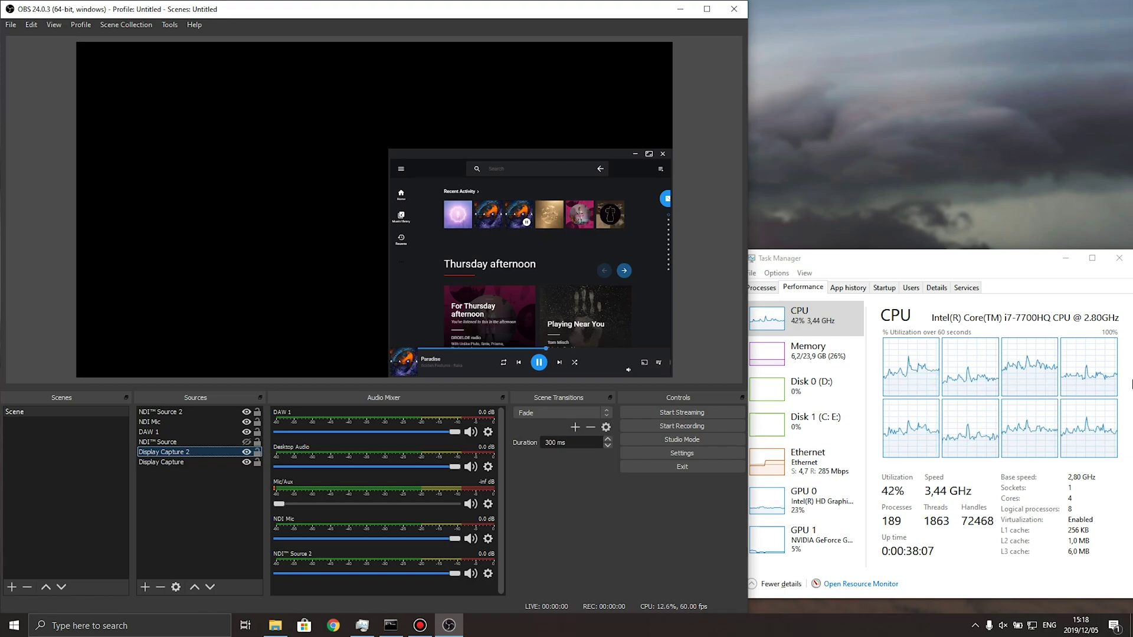
Re-show the original NDI source and push the music window capture off the canvas's bottom-right
{"action": "left_click", "coordinate": [247, 442]}
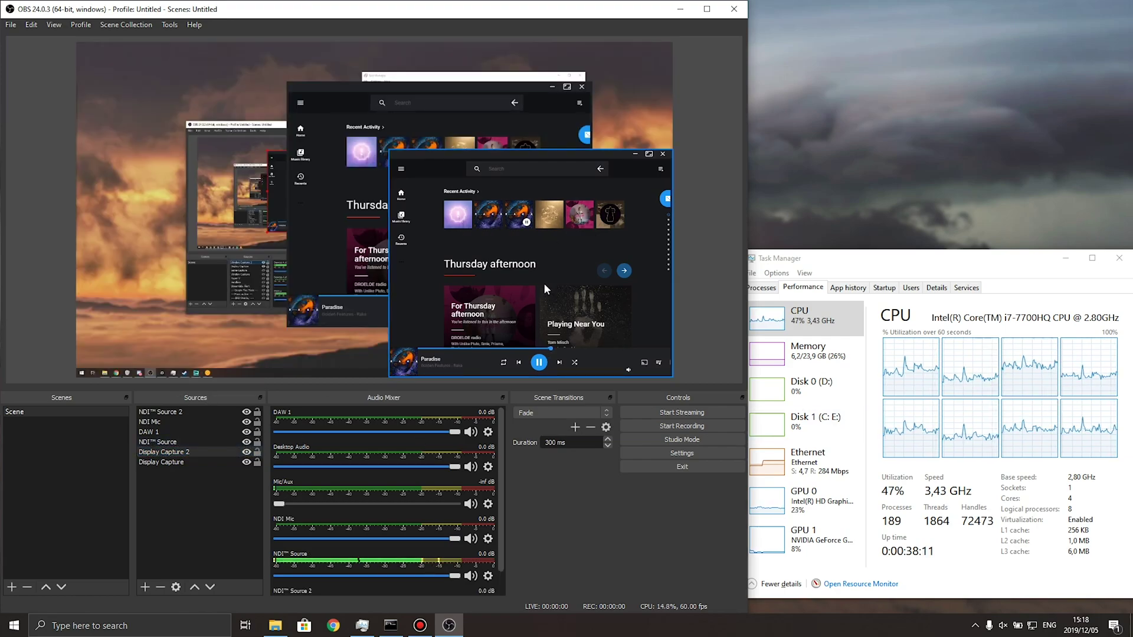
{"action": "left_click_drag", "start_coordinate": [542, 282], "coordinate": [348, 254]}
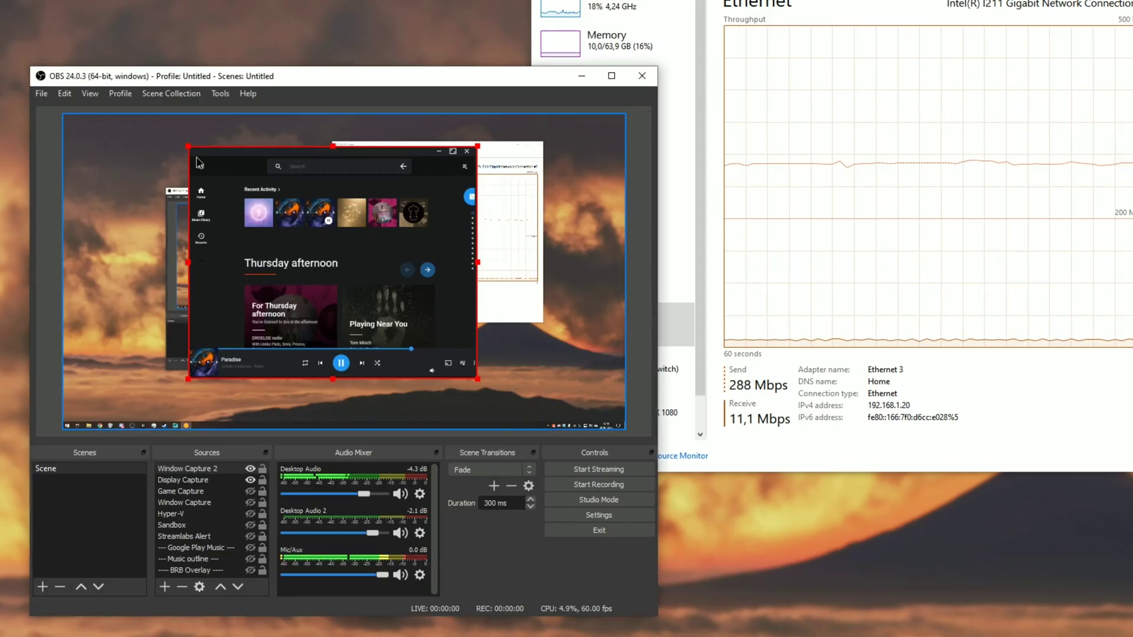
{"action": "left_click_drag", "start_coordinate": [200, 163], "coordinate": [639, 388]}
{"action": "left_click", "coordinate": [630, 344]}
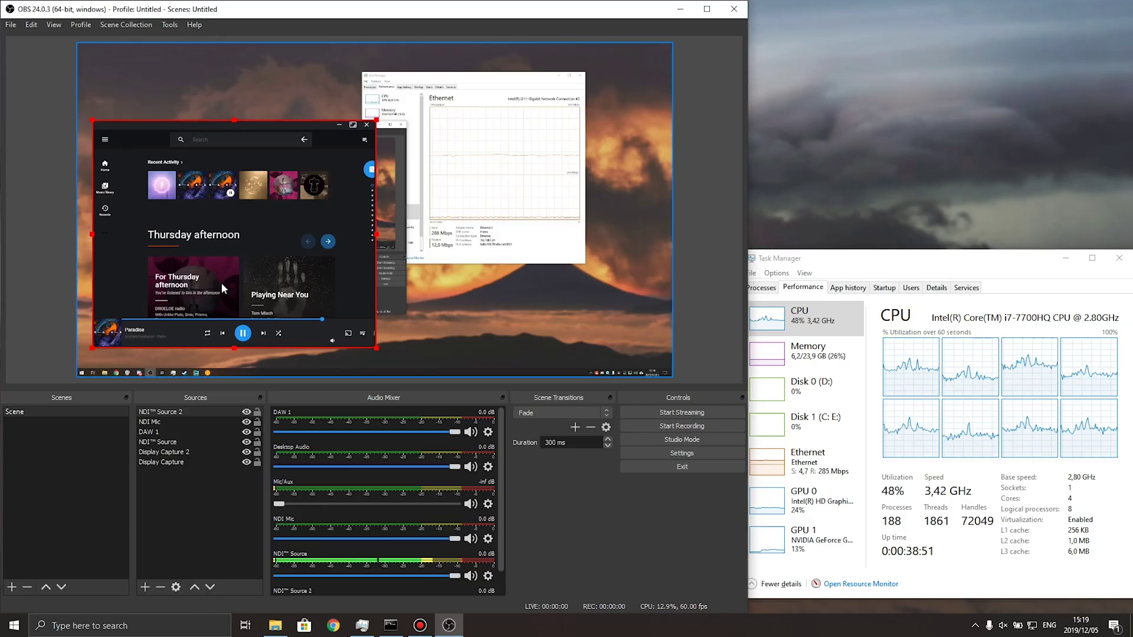
{"action": "left_click_drag", "start_coordinate": [222, 282], "coordinate": [511, 306]}
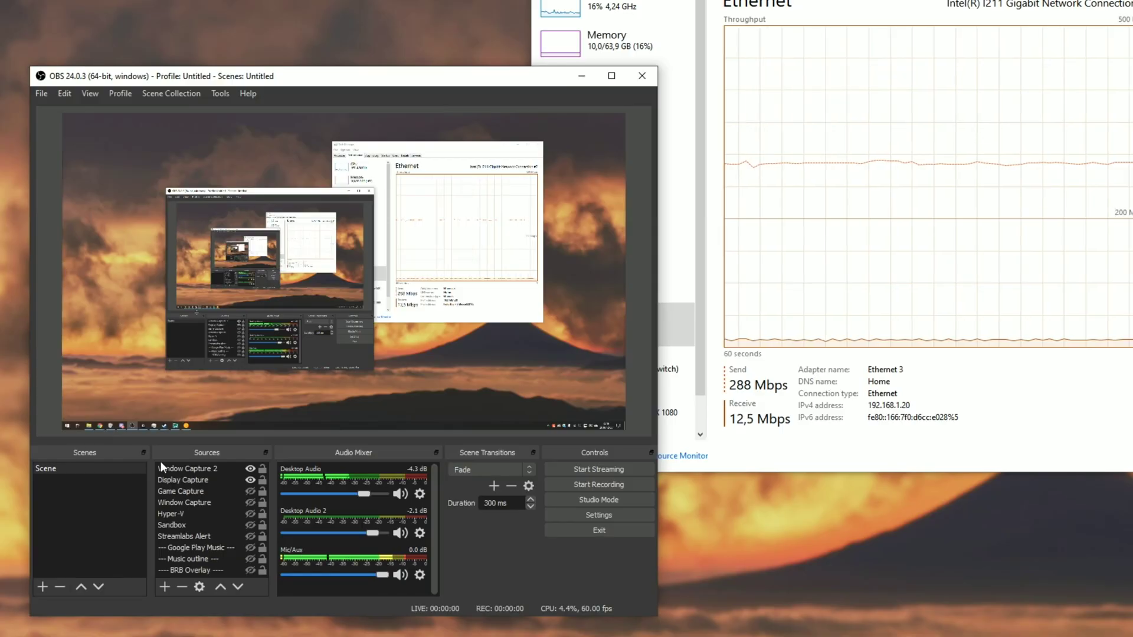
Hide Window Capture 2 and open the music library Playlists page in the player
{"action": "left_click", "coordinate": [250, 469]}
{"action": "key", "text": "alt+Tab"}
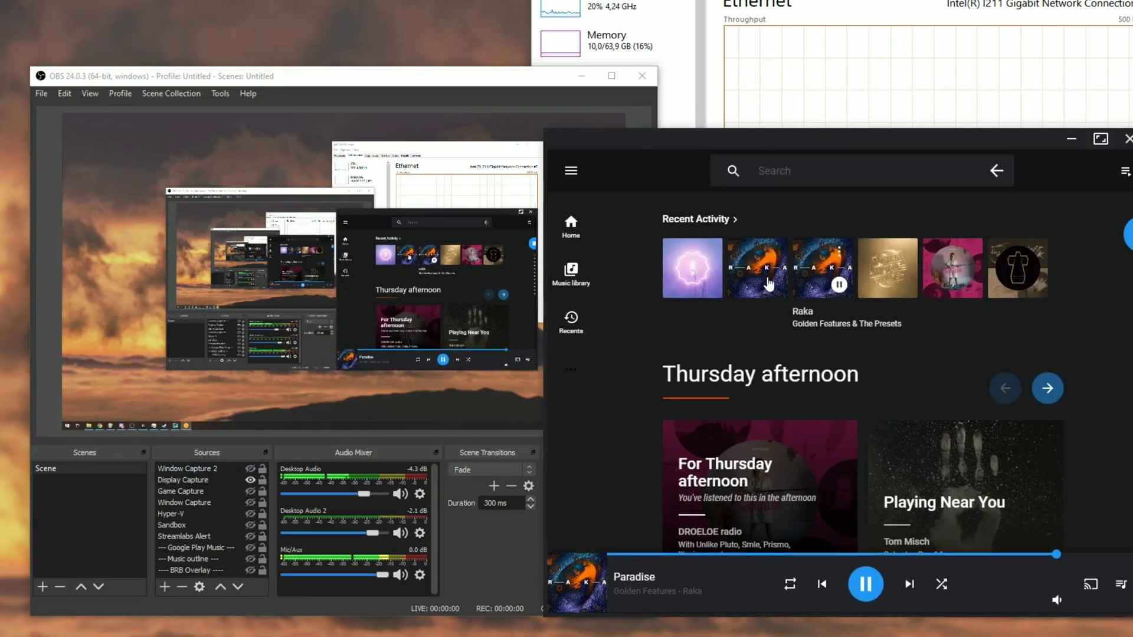
{"action": "left_click_drag", "start_coordinate": [740, 137], "coordinate": [829, 118]}
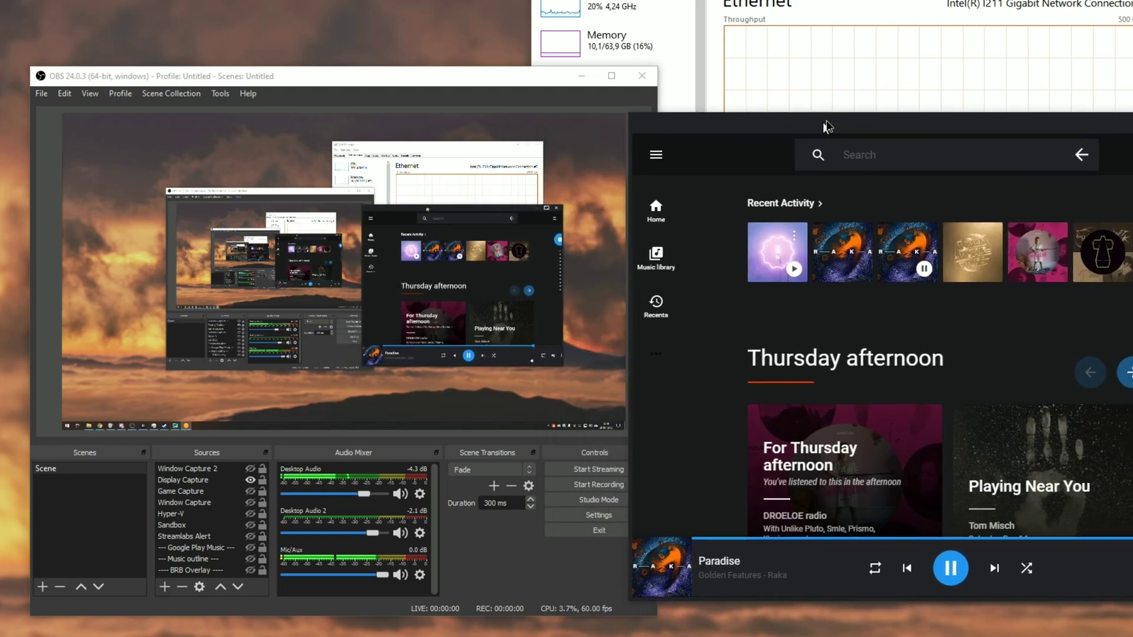
{"action": "left_click", "coordinate": [660, 251]}
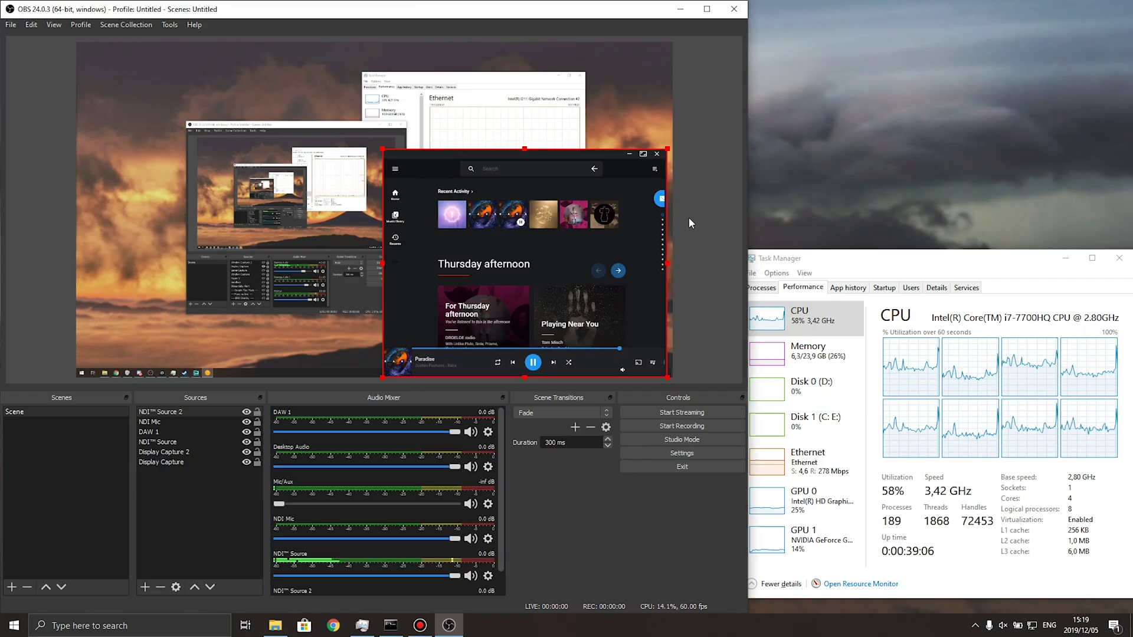
Reposition the music-player source and show Window Capture 2 again
{"action": "left_click_drag", "start_coordinate": [613, 248], "coordinate": [530, 203]}
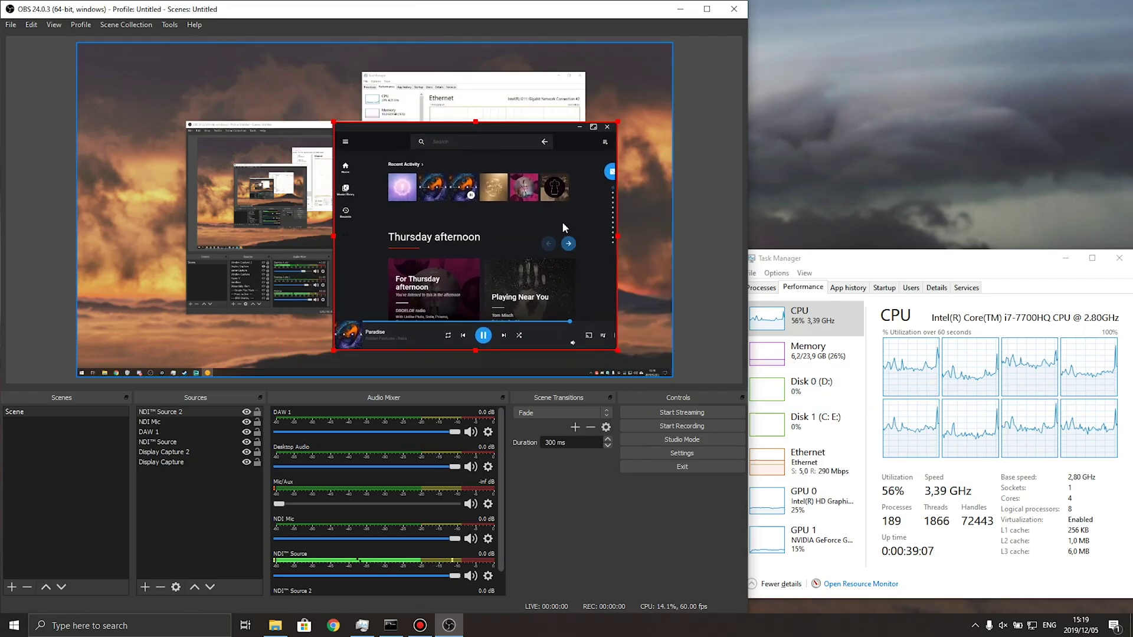
{"action": "left_click_drag", "start_coordinate": [561, 221], "coordinate": [580, 229]}
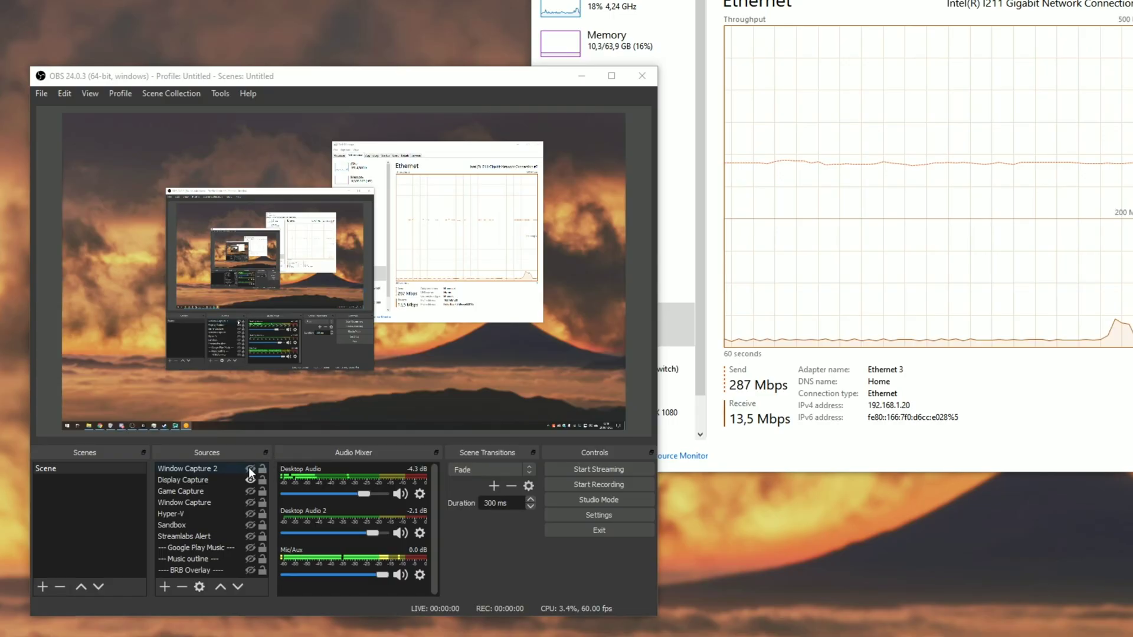
{"action": "left_click", "coordinate": [250, 468]}
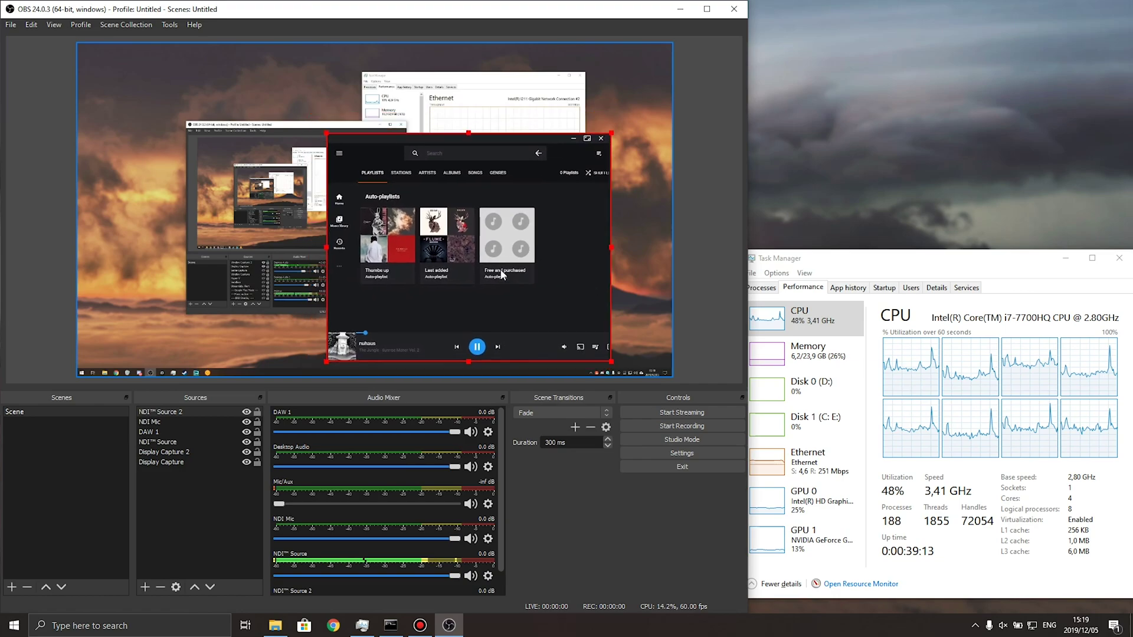
{"action": "left_click_drag", "start_coordinate": [502, 274], "coordinate": [563, 290]}
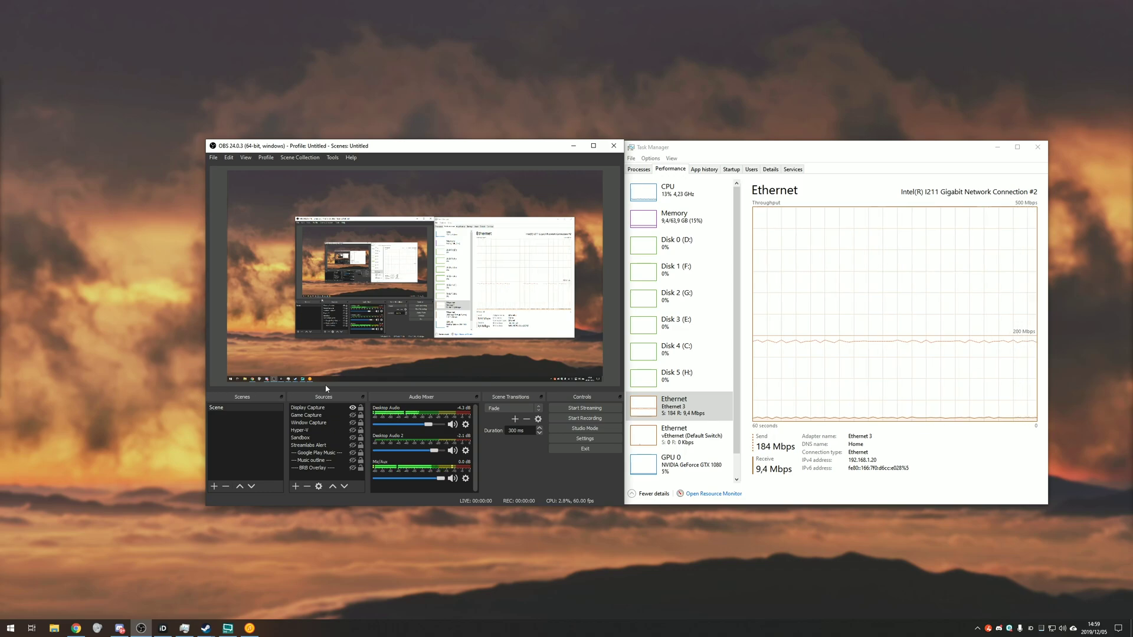
{"action": "left_click", "coordinate": [840, 328]}
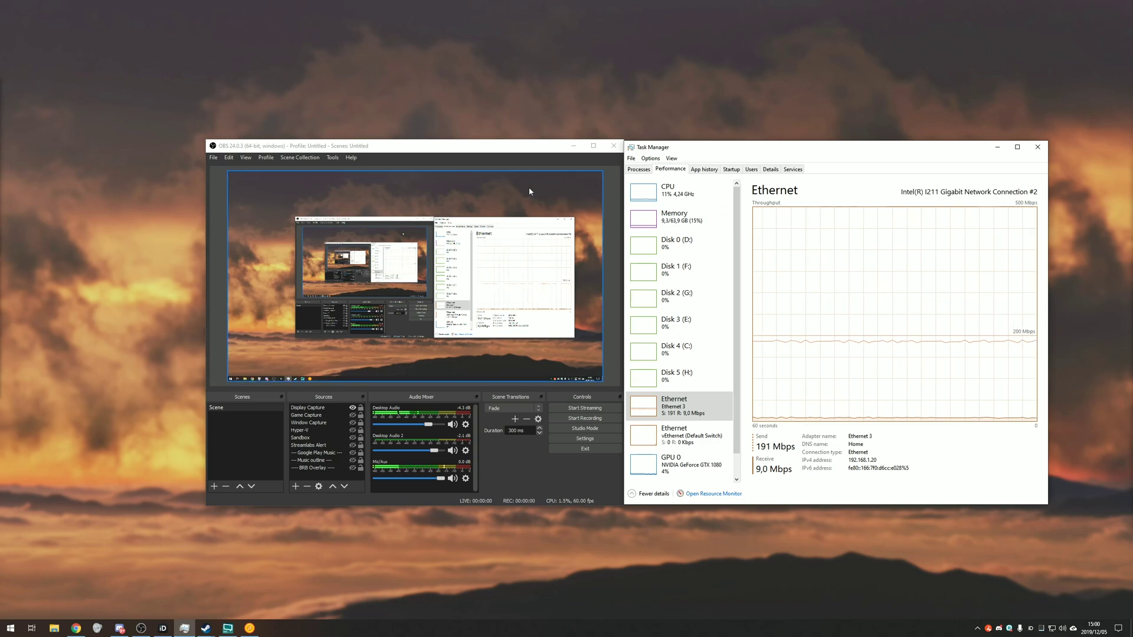
{"action": "left_click", "coordinate": [508, 150]}
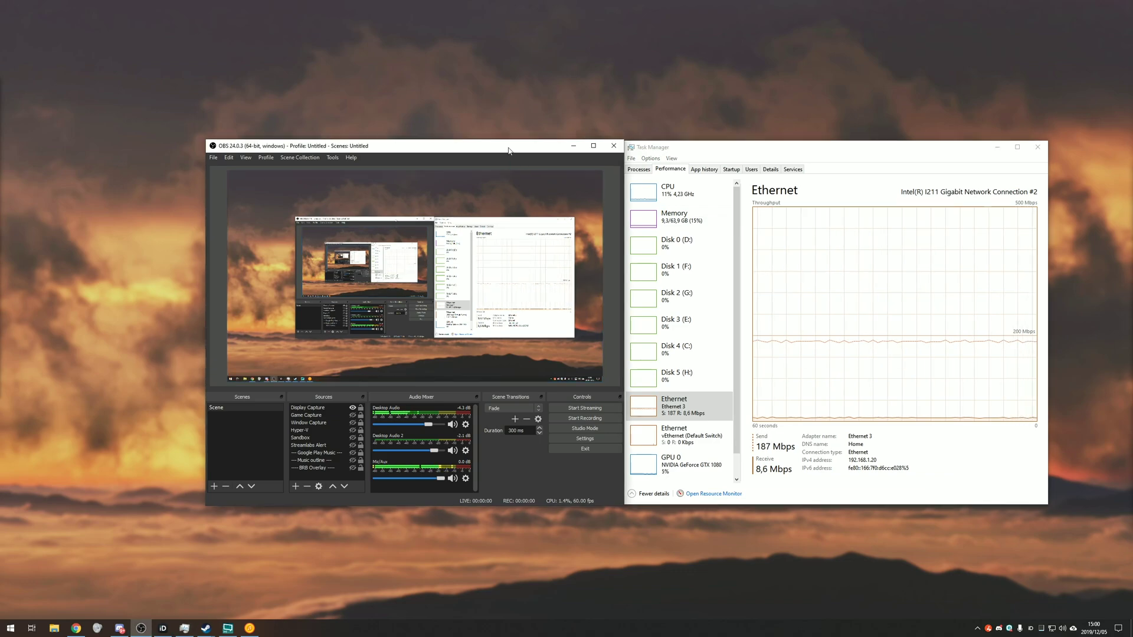